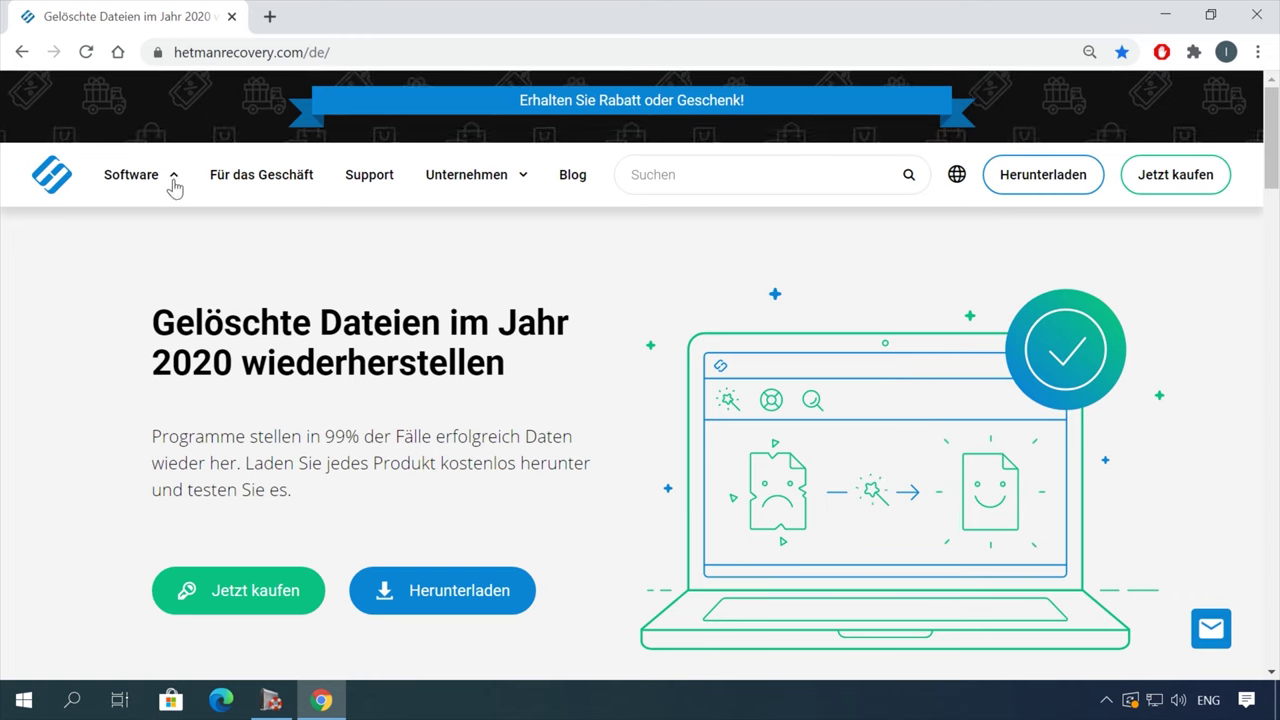
Step: Download the installer version of Hetman Partition Recovery 3.1 from the product's download page
mouse_move(172, 188)
click(409, 538)
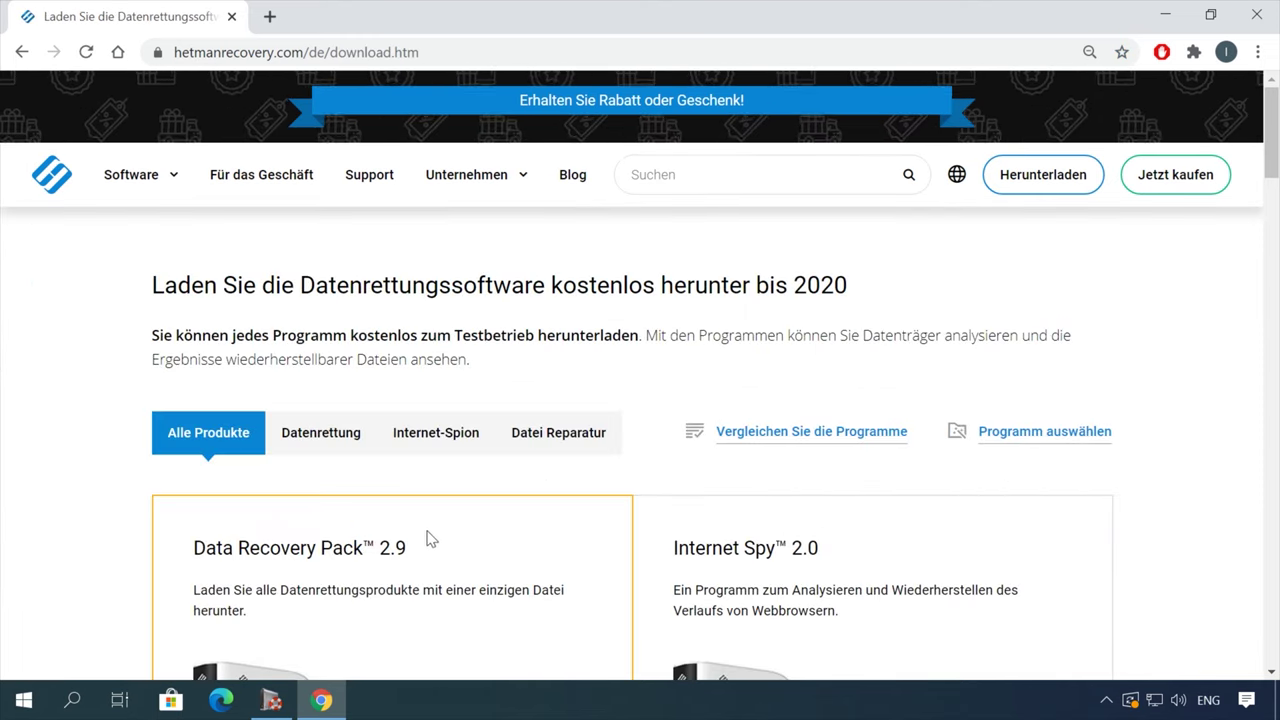
scroll(475, 540, down, 8)
click(283, 560)
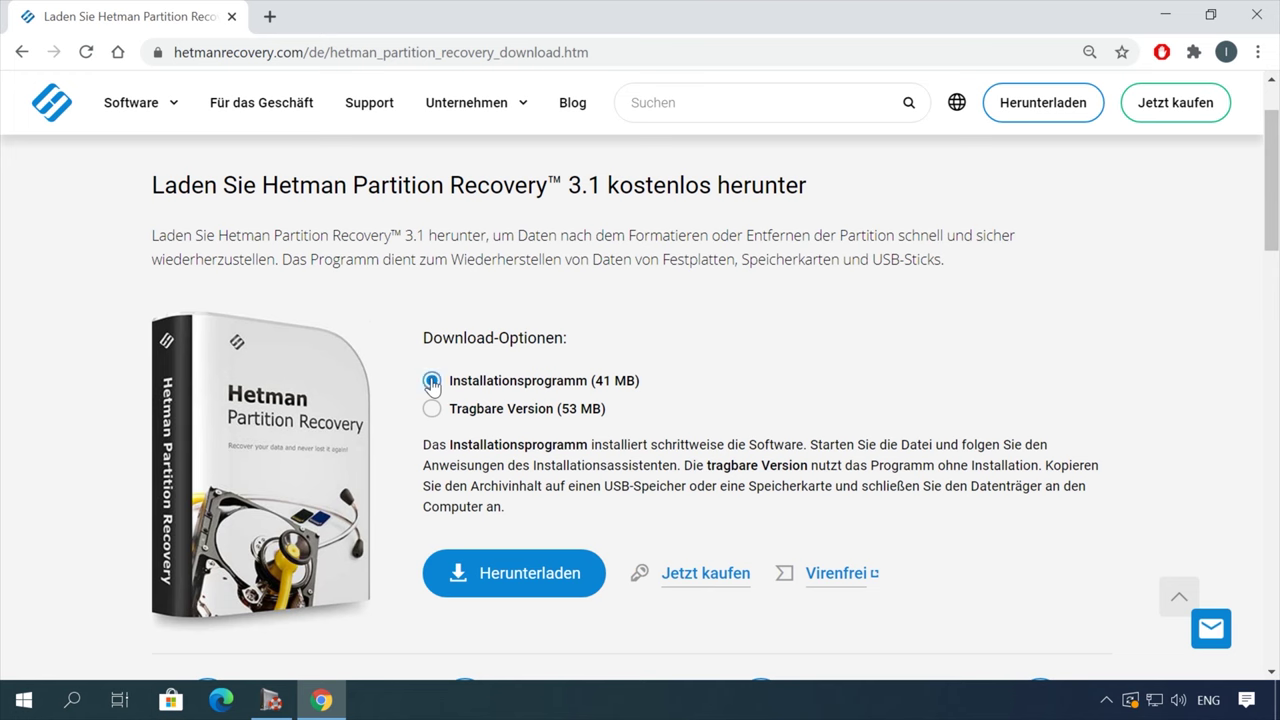
click(506, 571)
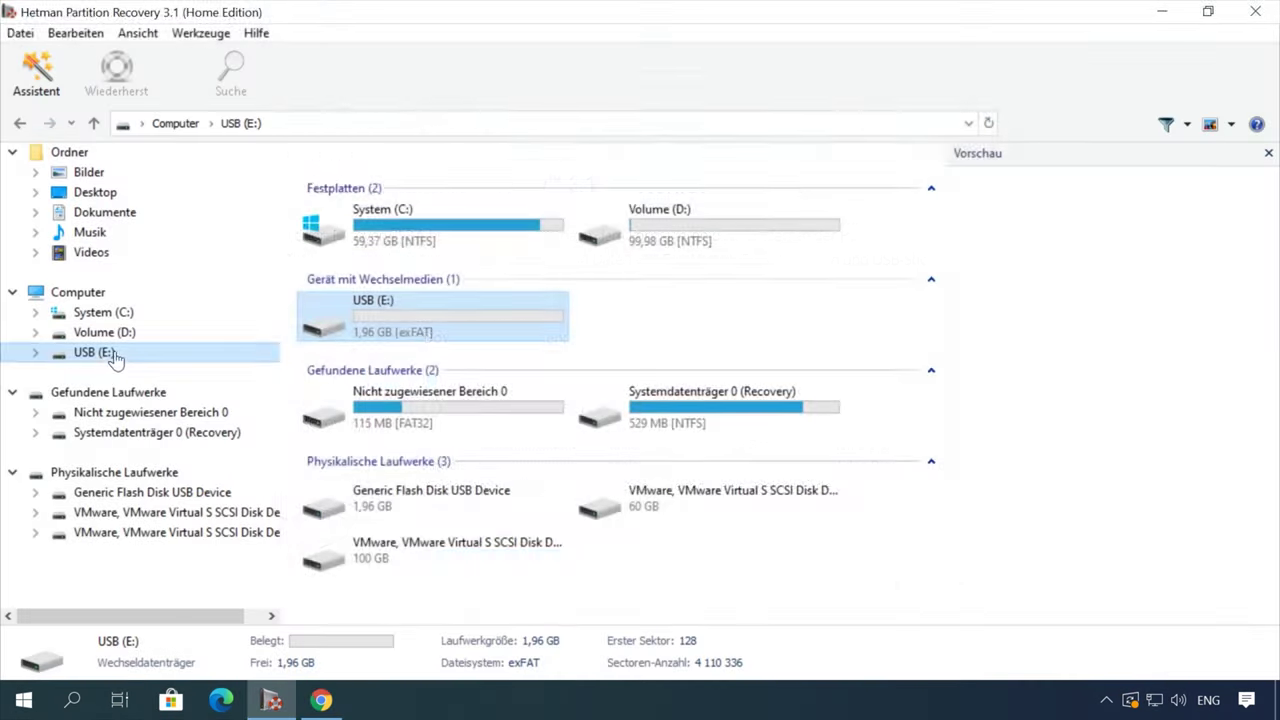
Step: Run a quick scan (Schneller Scan) of the USB (E:) drive in Hetman Partition Recovery
double_click(113, 354)
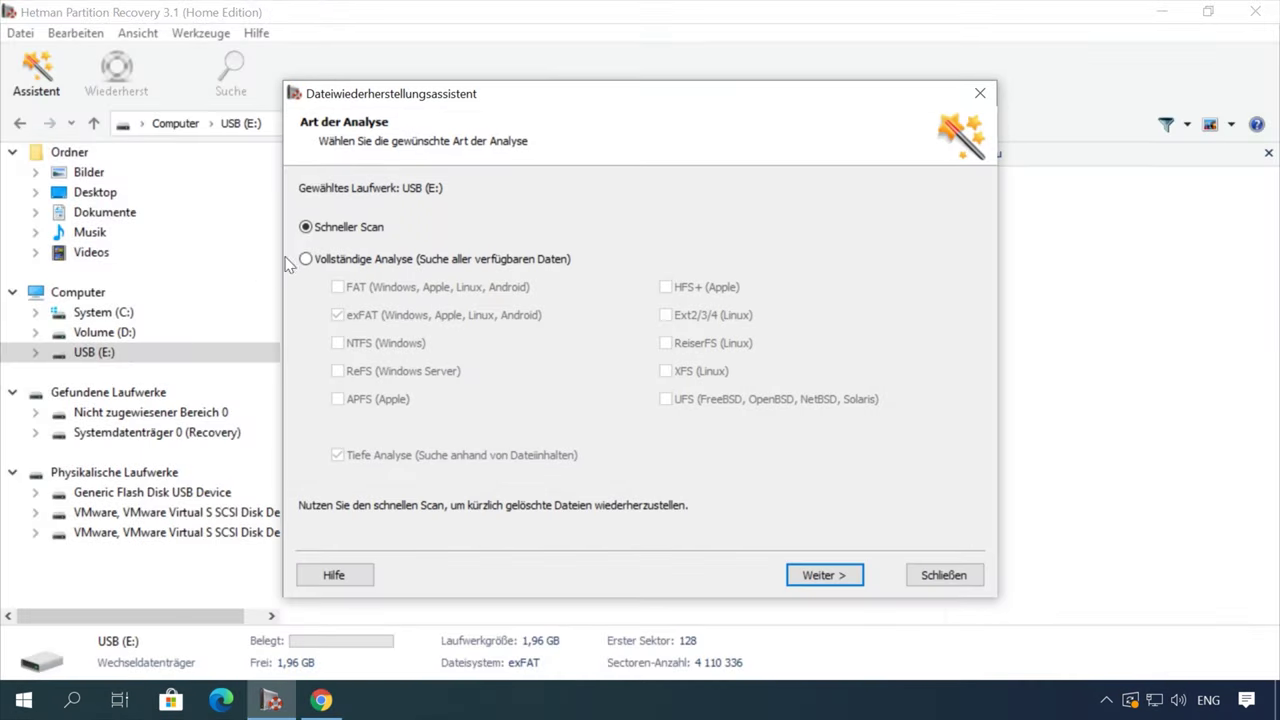
click(823, 575)
click(835, 578)
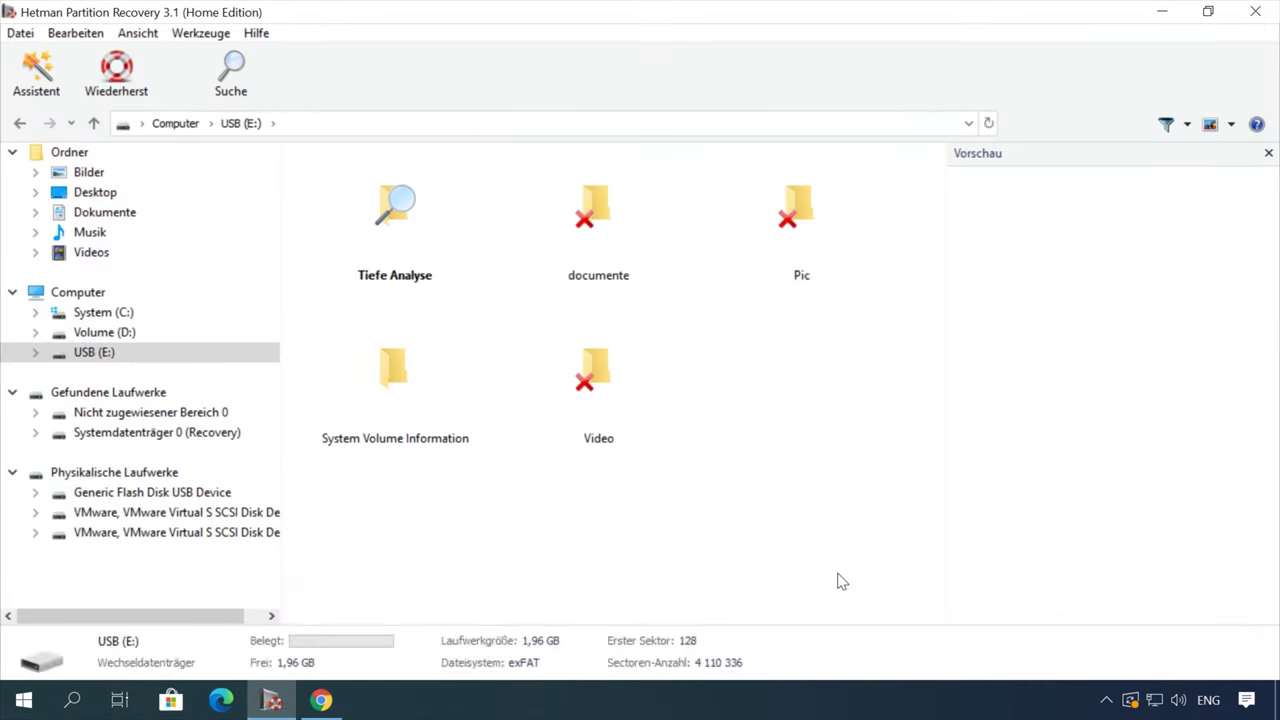
Step: Look through the deleted documente folder on the USB drive and preview several of its Word and PDF files
double_click(598, 220)
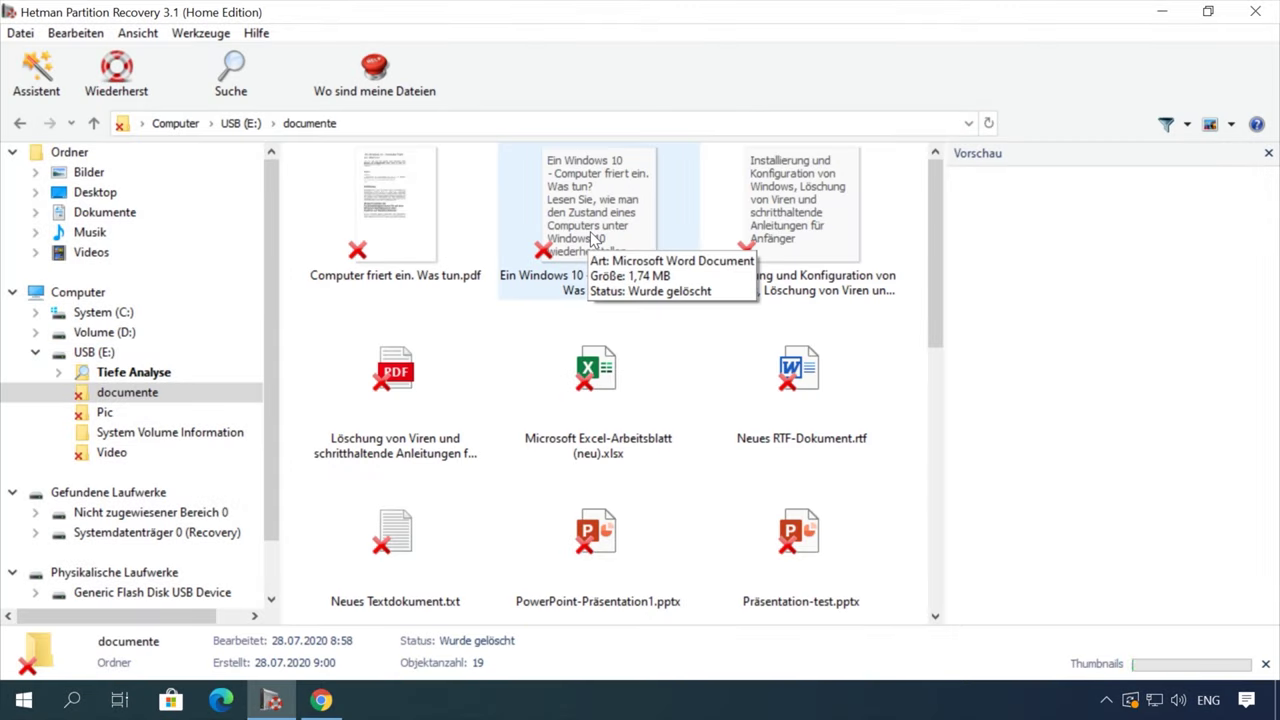
click(592, 238)
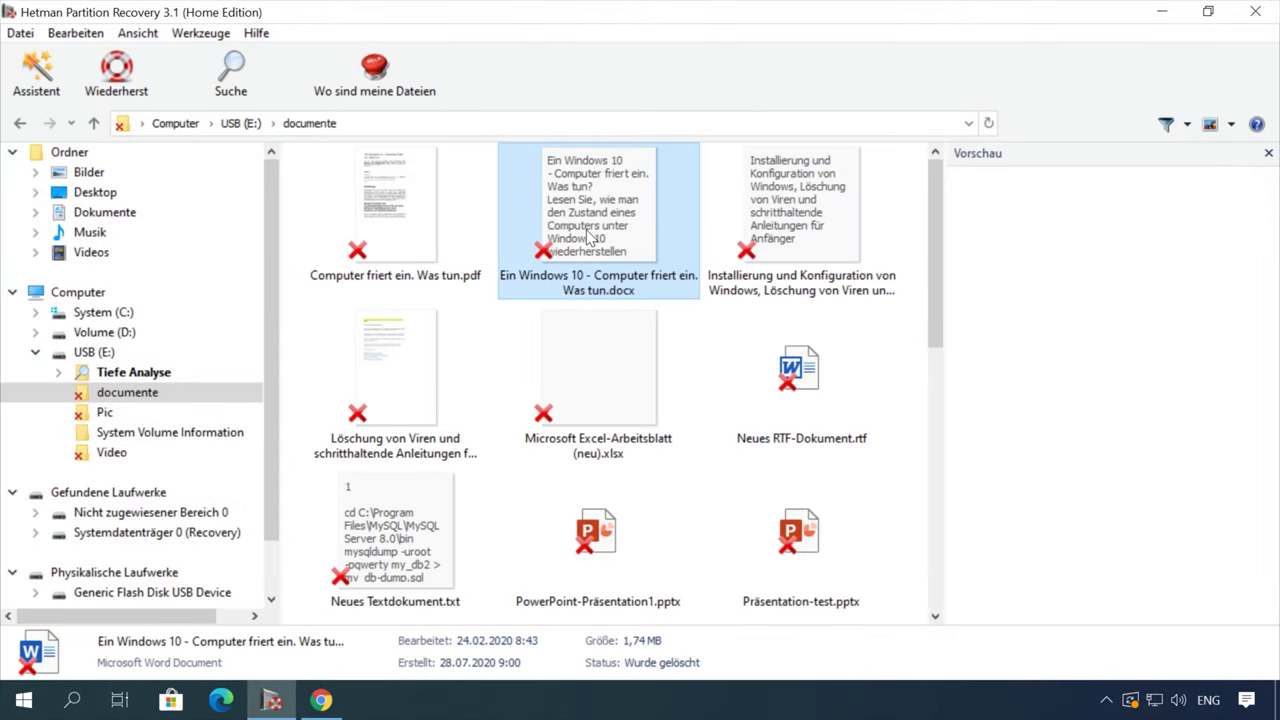
click(398, 212)
click(800, 210)
scroll(1100, 365, down, 3)
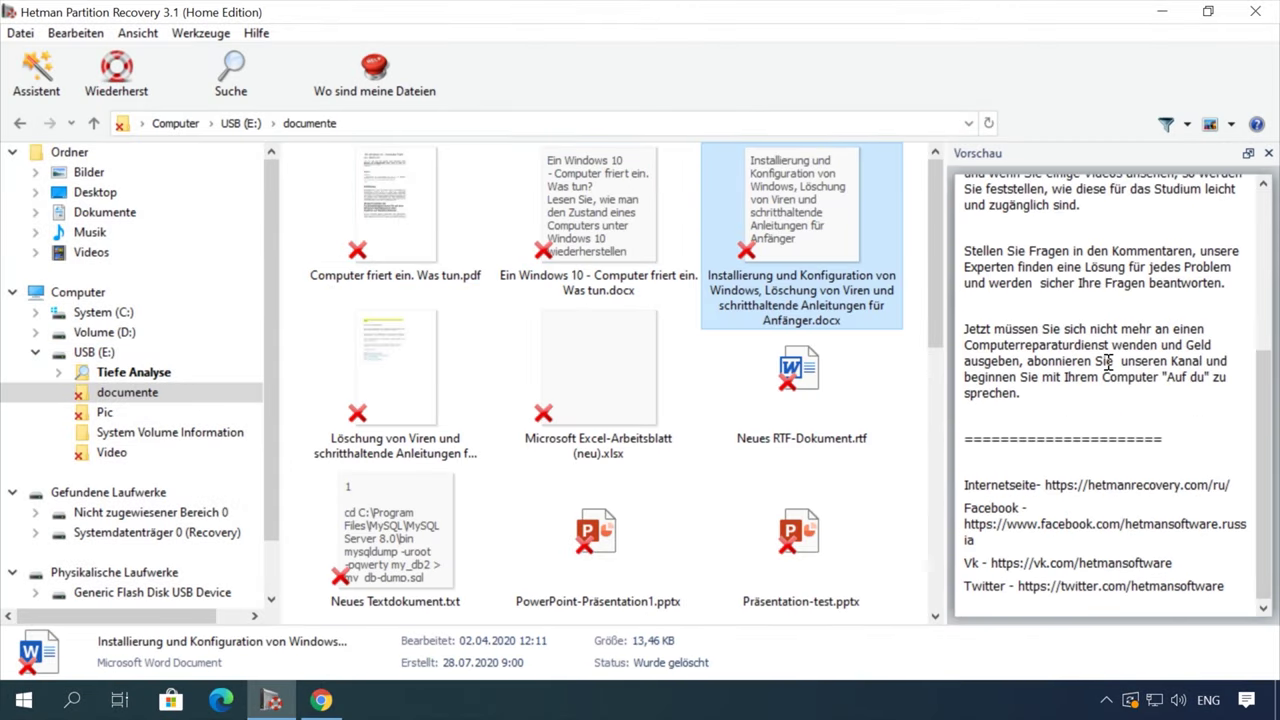
scroll(1108, 365, up, 2)
scroll(1108, 365, up, 1)
click(406, 235)
scroll(614, 442, down, 10)
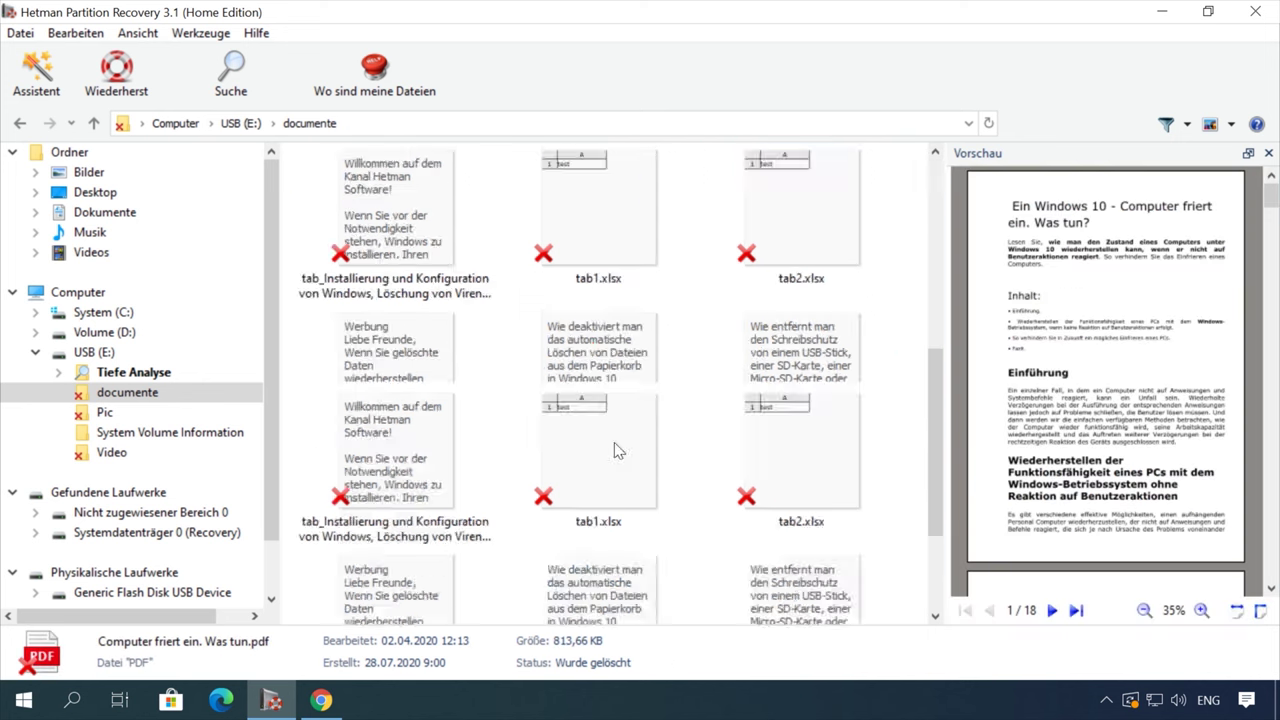
click(612, 375)
scroll(600, 368, down, 10)
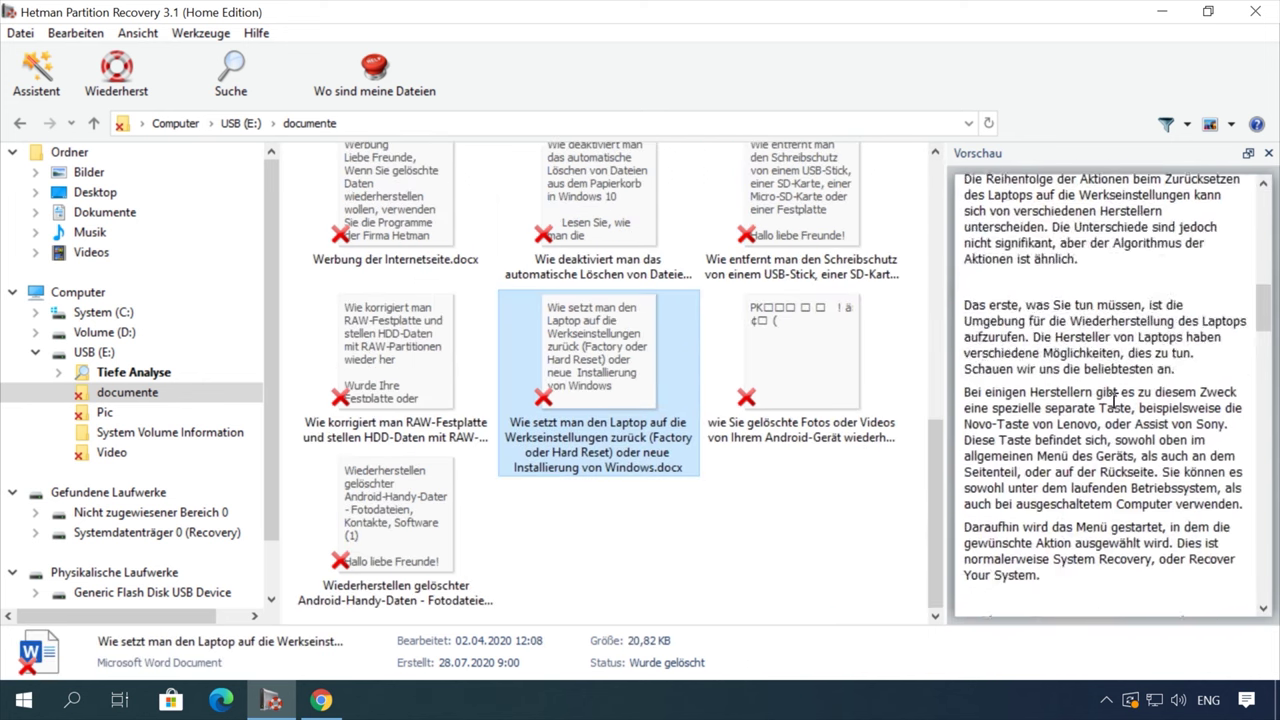
Step: Recover the deleted Word document about resetting a laptop to factory settings, saving it to the OneDrive Desktop folder on the hard disk
right_click(592, 362)
click(699, 372)
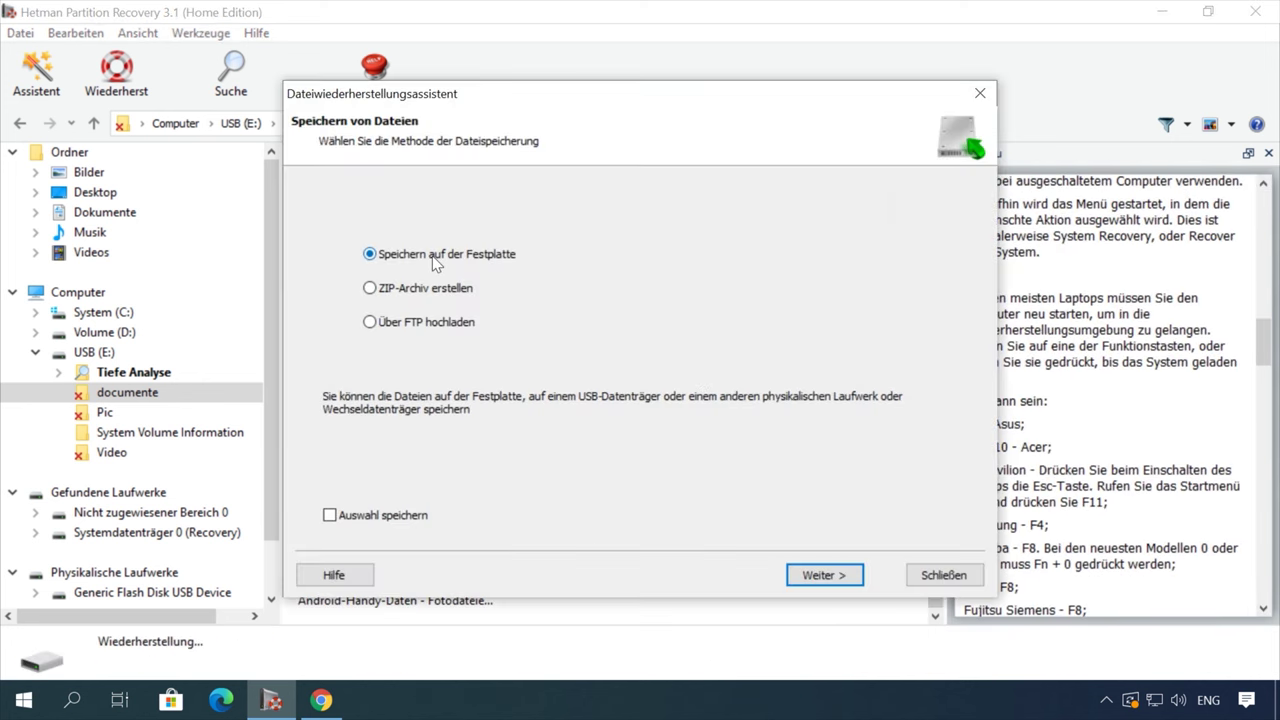
click(820, 576)
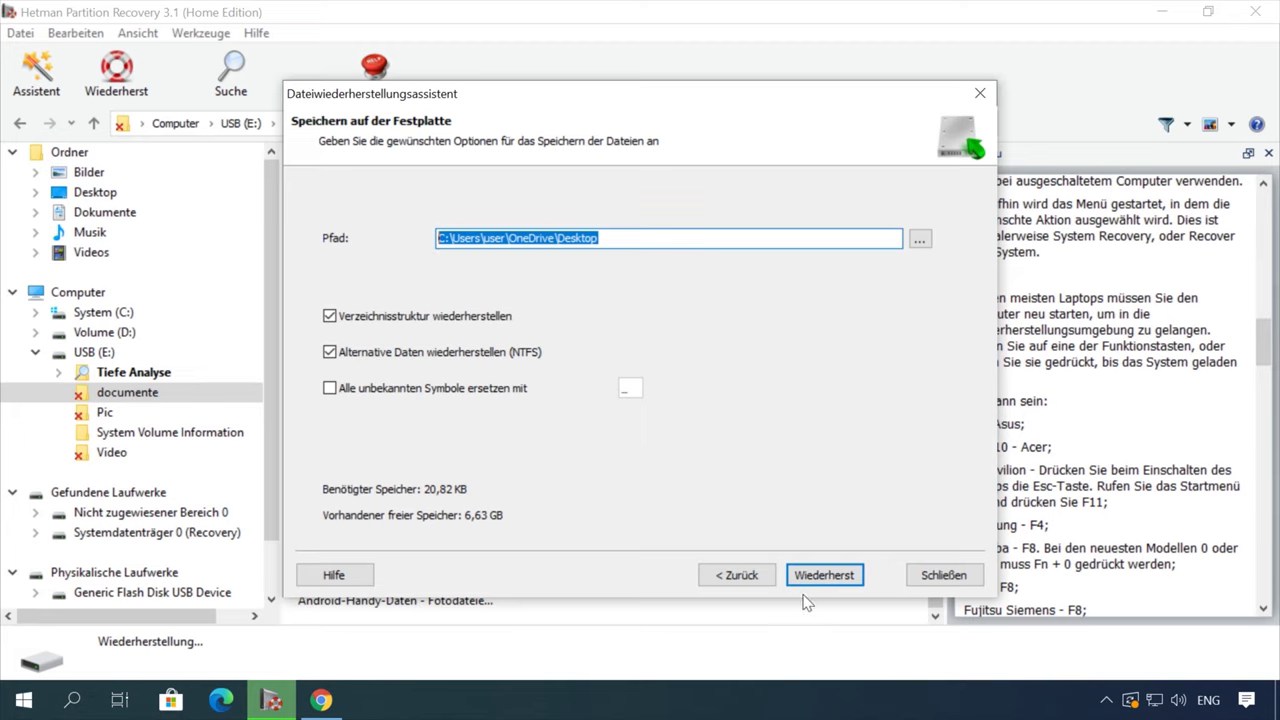
click(822, 575)
click(823, 572)
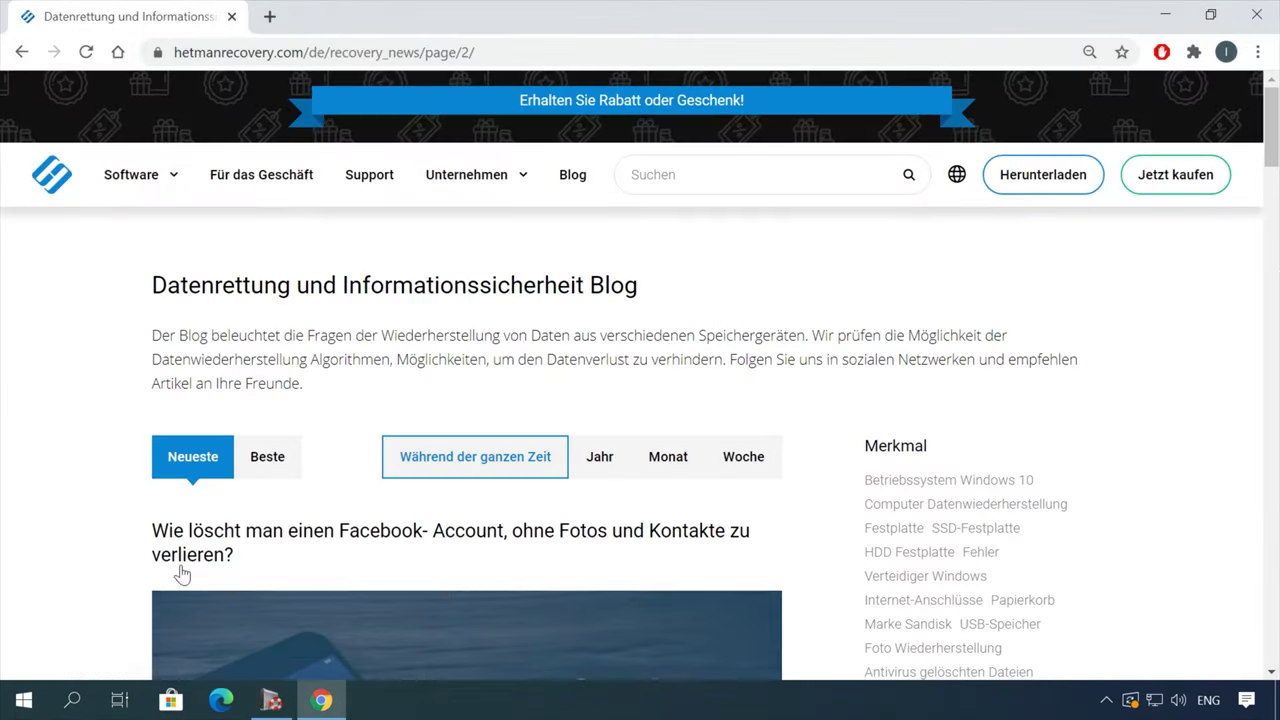
Step: Find the Hetman blog article on recovering files after formatting versus deletion in Chrome and read through it
scroll(76, 552, down, 12)
scroll(78, 548, down, 7)
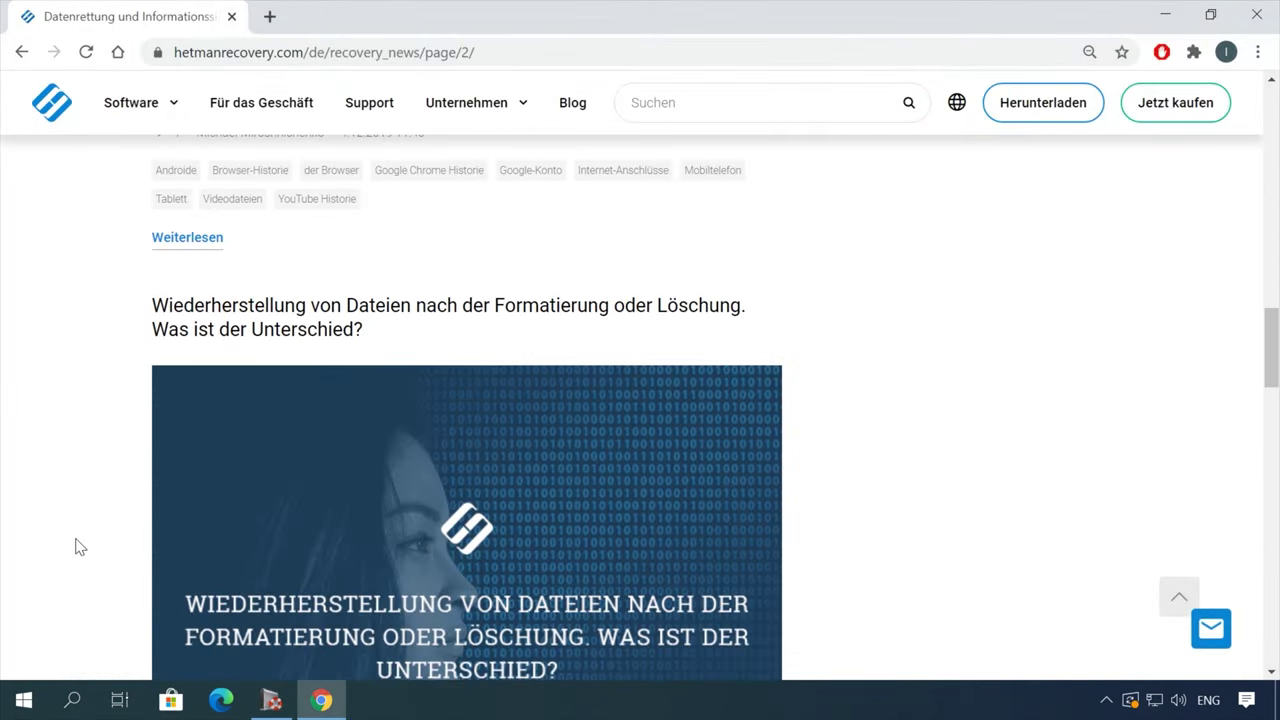
scroll(76, 548, up, 1)
click(510, 218)
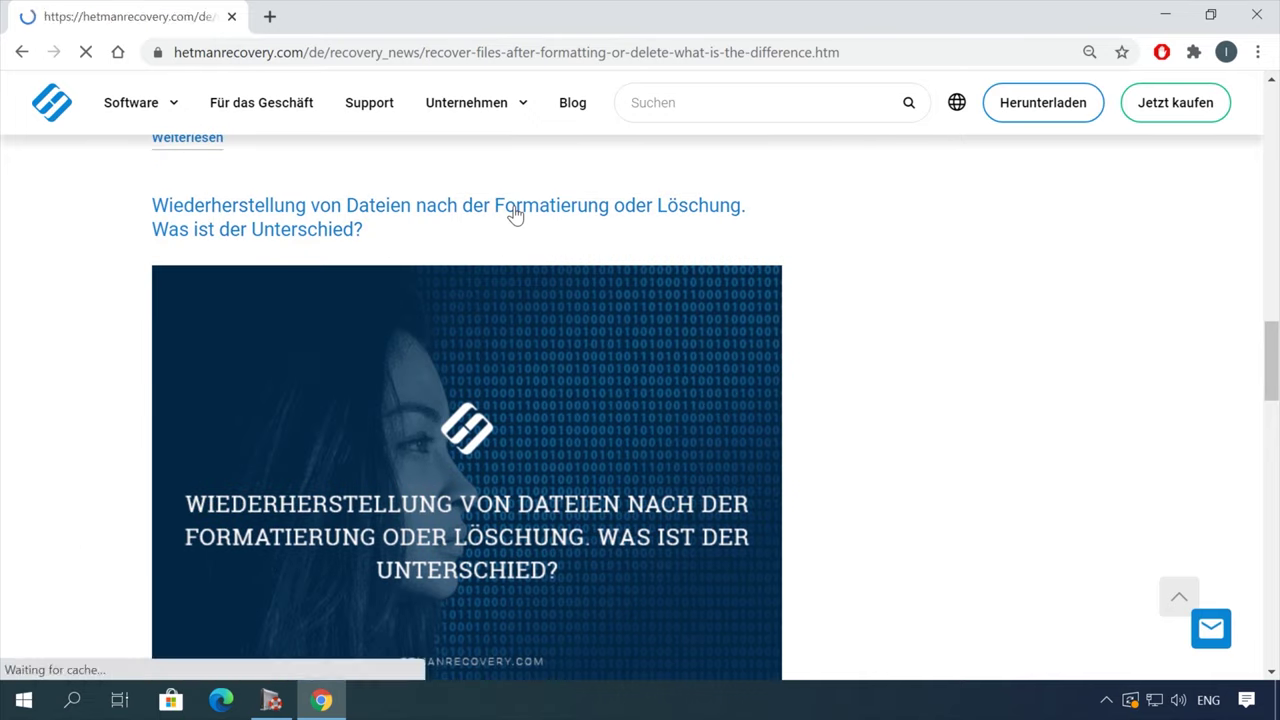
scroll(772, 410, down, 3)
scroll(772, 410, down, 15)
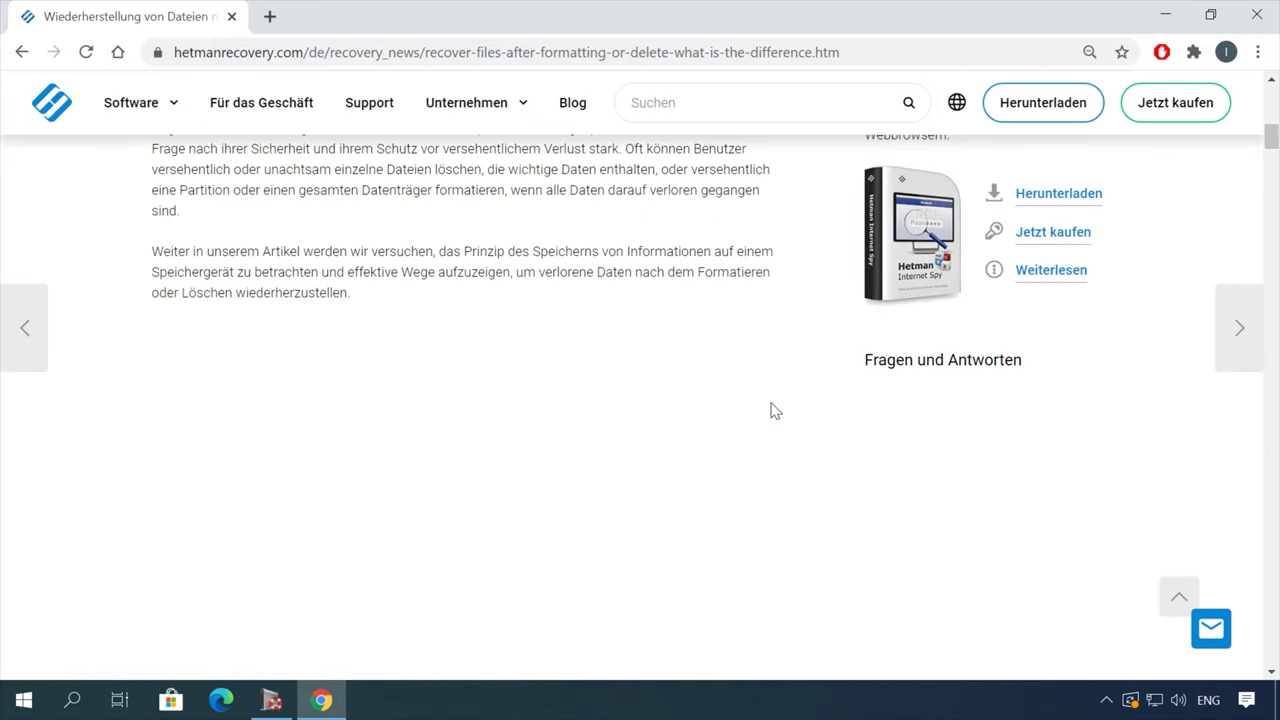
scroll(775, 410, down, 15)
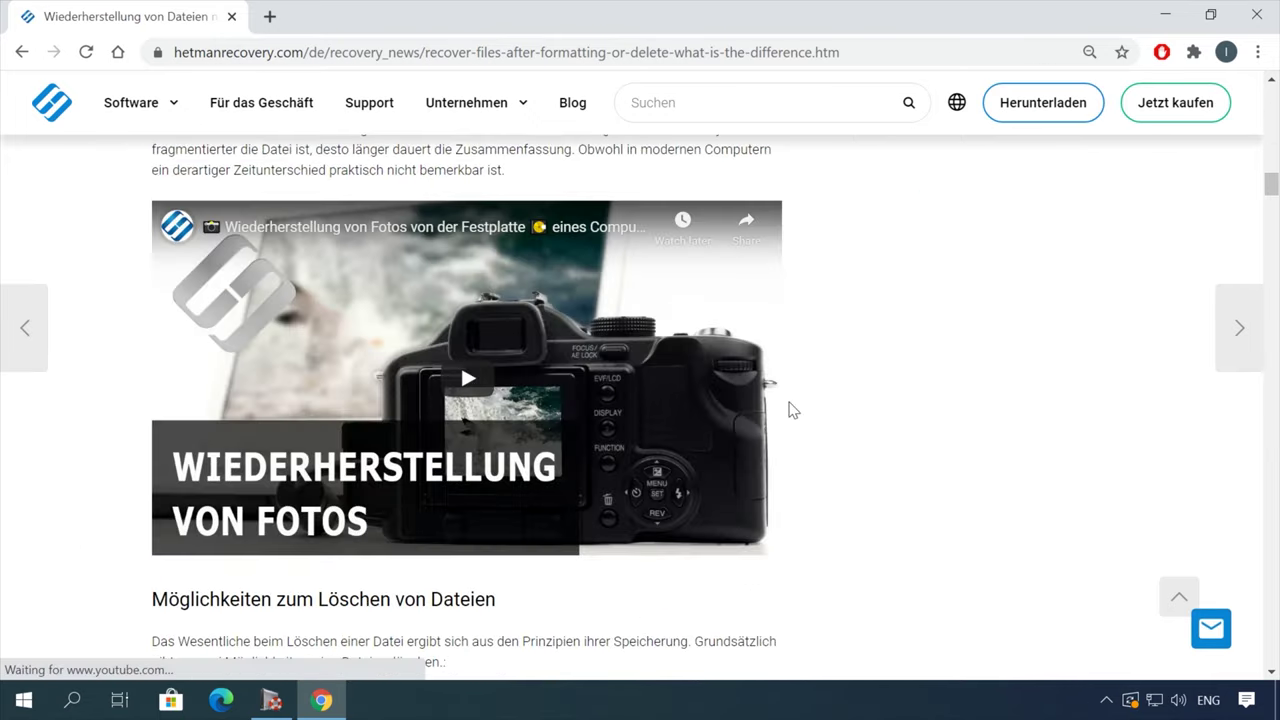
scroll(795, 410, down, 15)
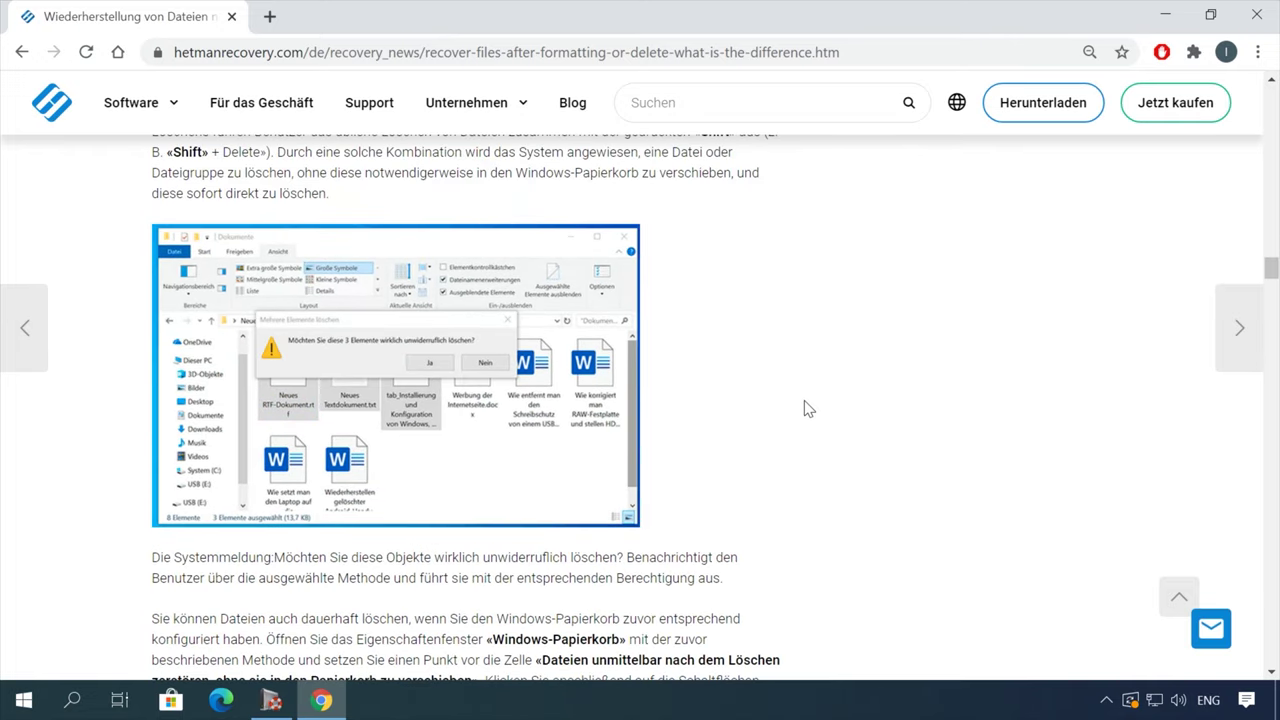
Step: Open the website's leave-a-message form and start the message text with "Ha"
click(1213, 630)
click(1046, 520)
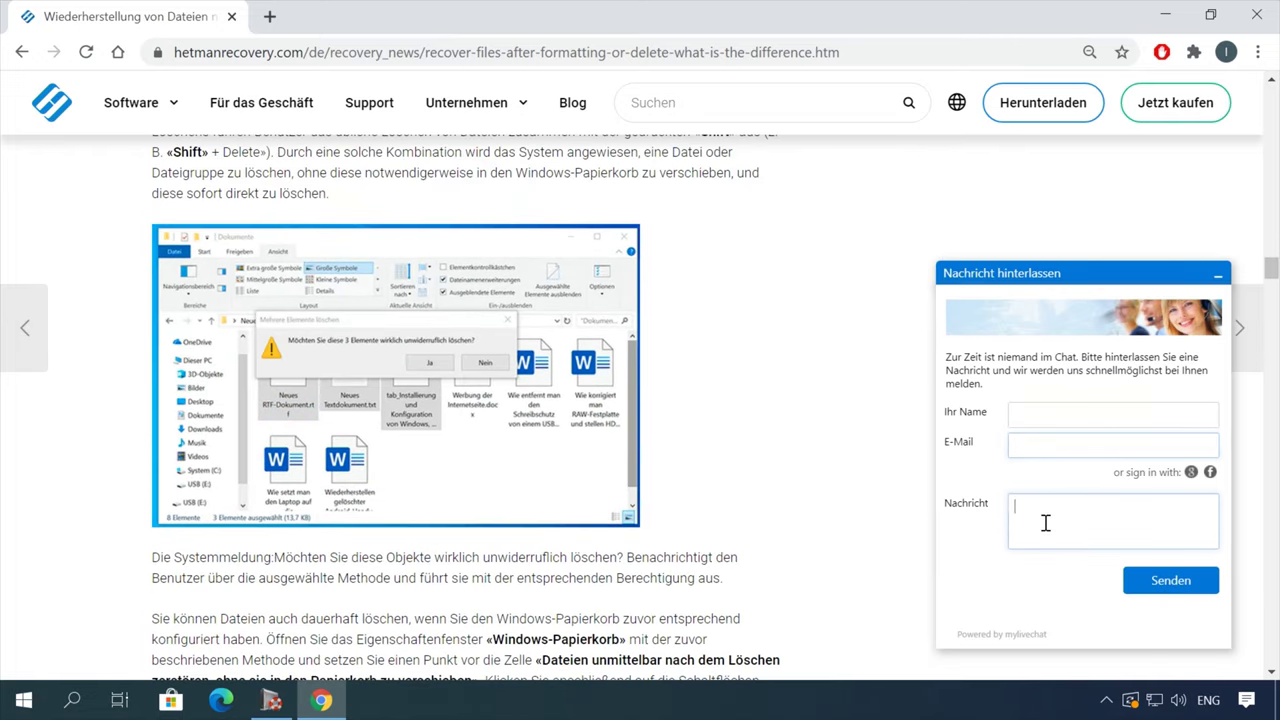
text(Ha)
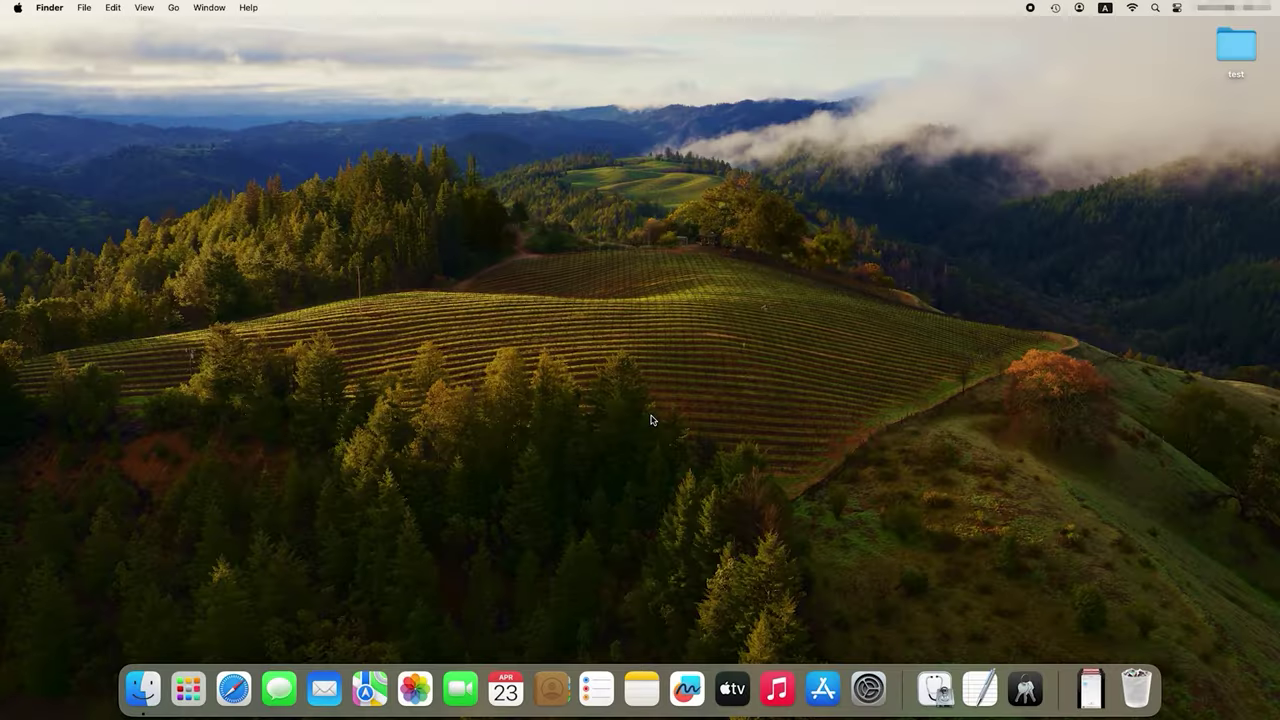
Step: Open System Settings on the Mac and bring up the App Shortcuts section of the keyboard shortcuts
click(878, 706)
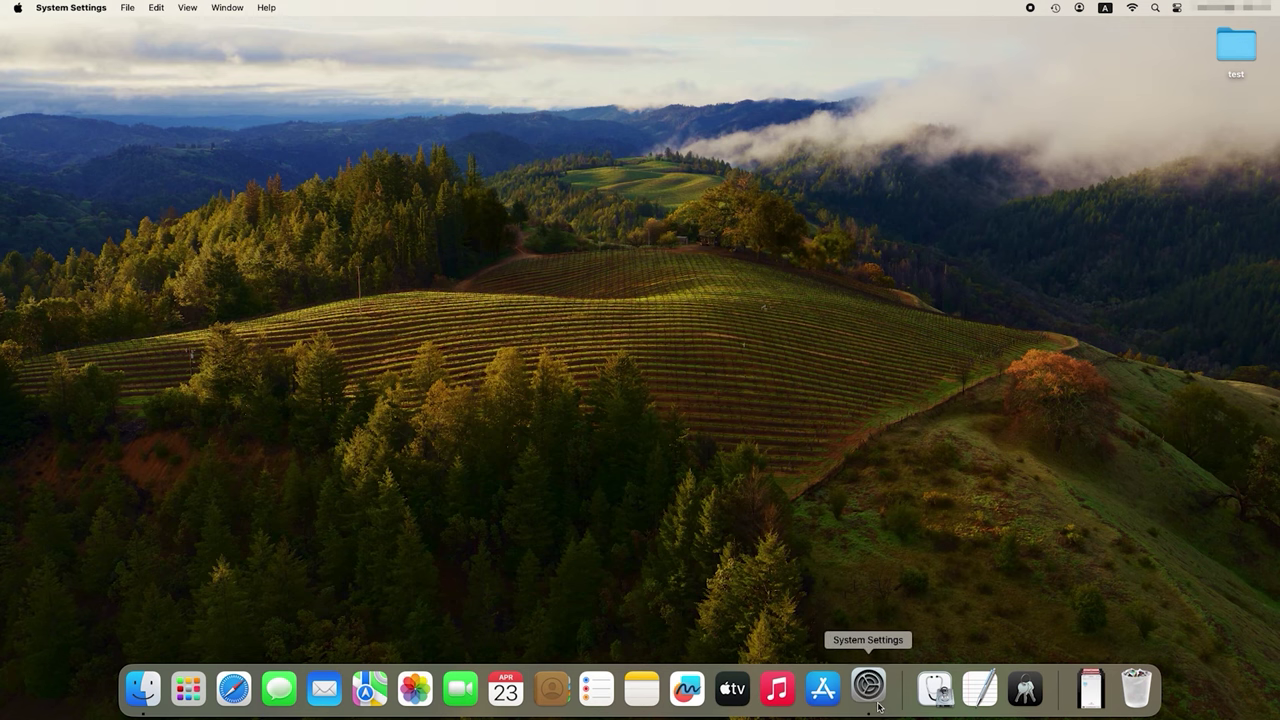
scroll(846, 648, down, 2)
scroll(846, 645, down, 2)
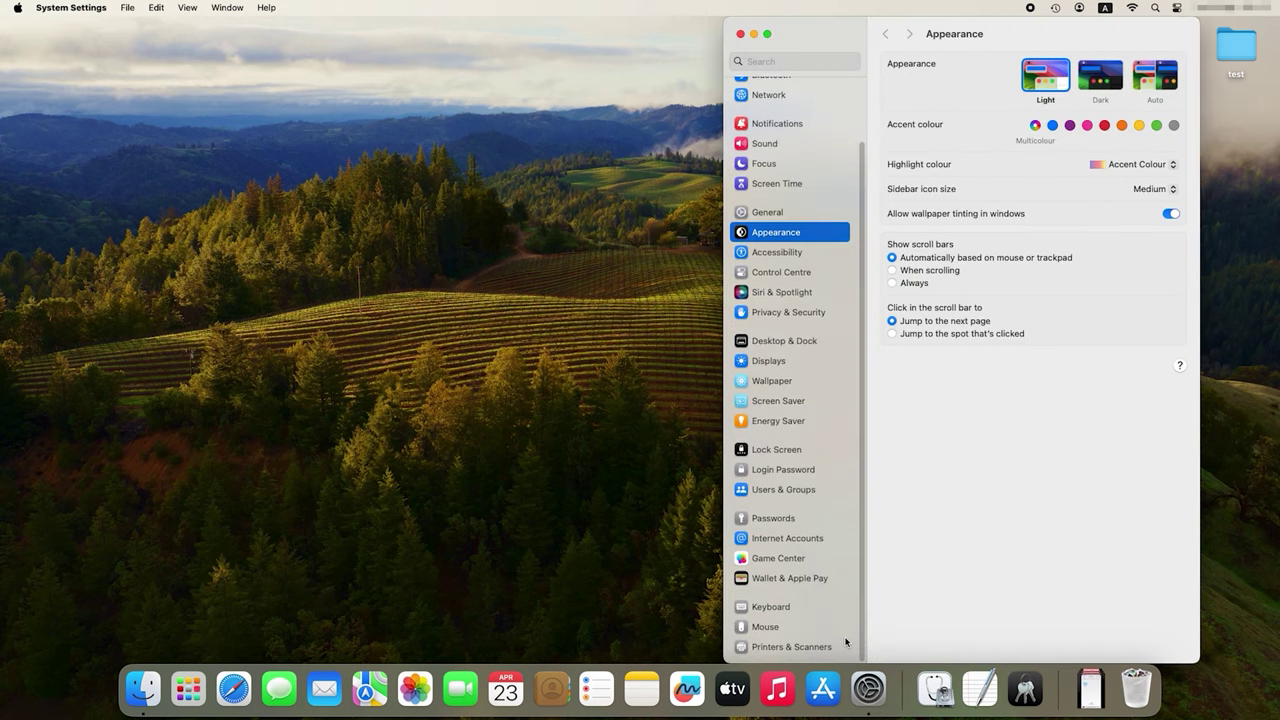
click(779, 612)
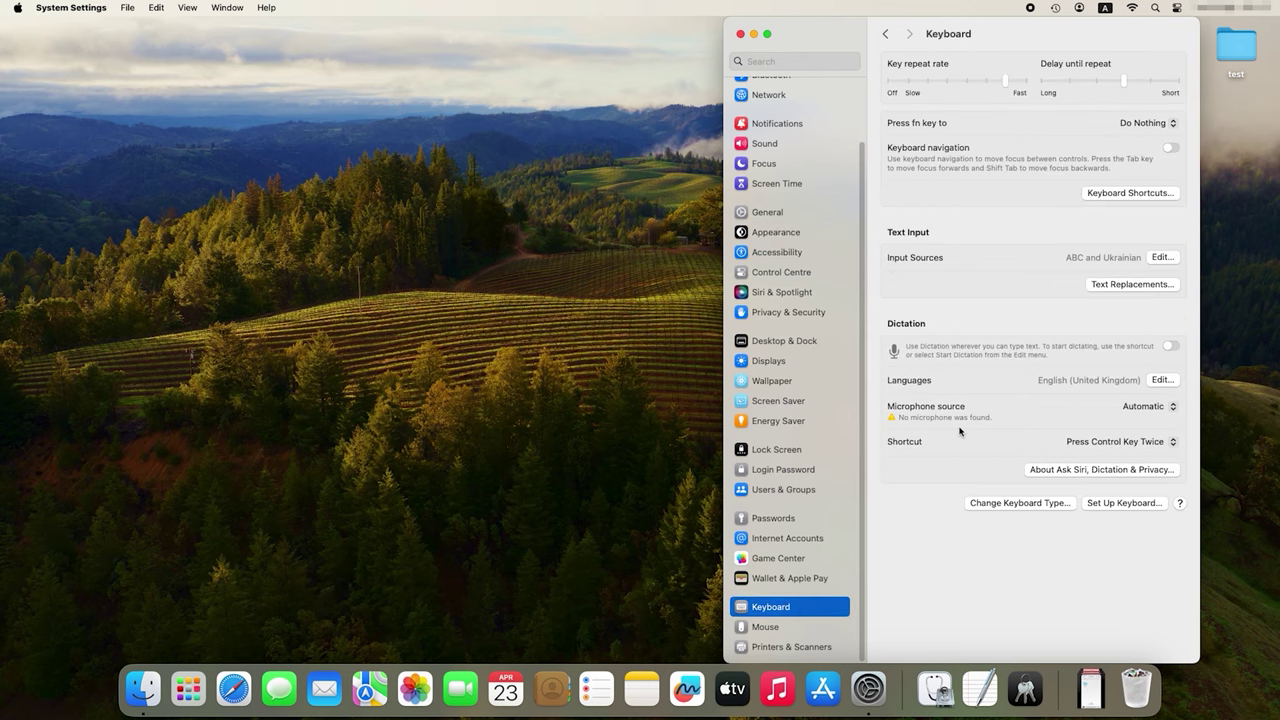
click(1137, 200)
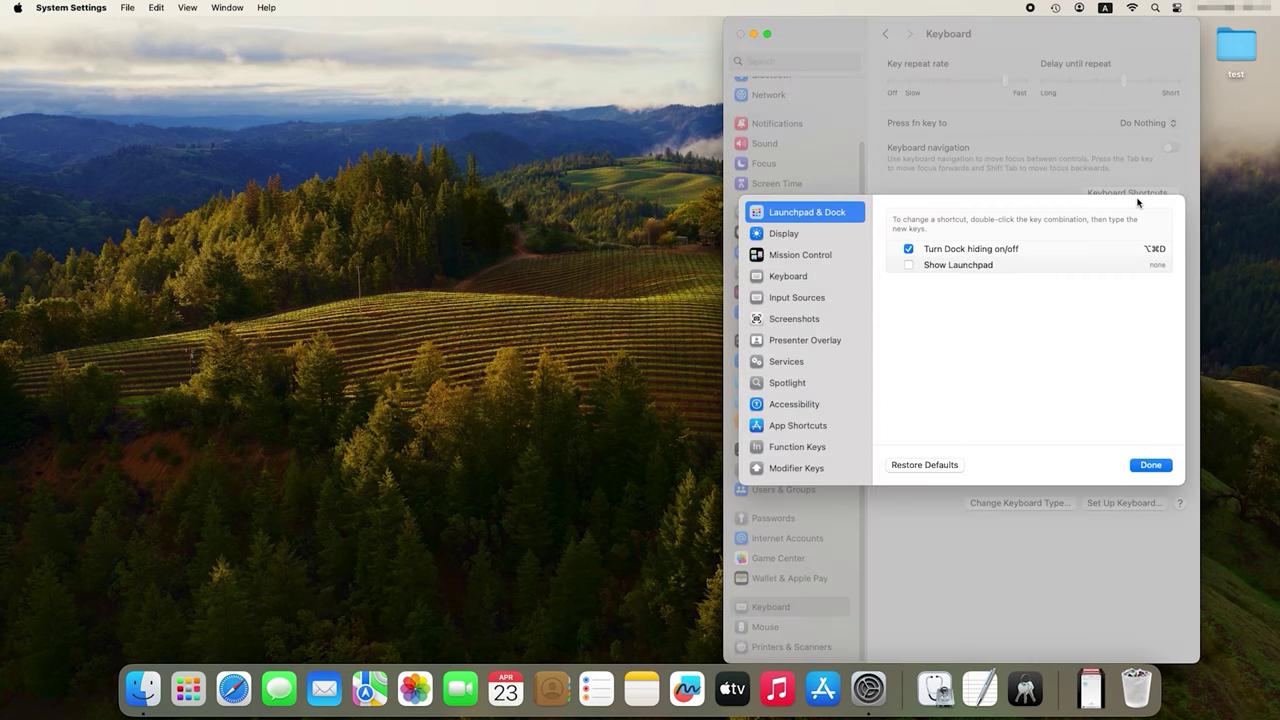
click(799, 432)
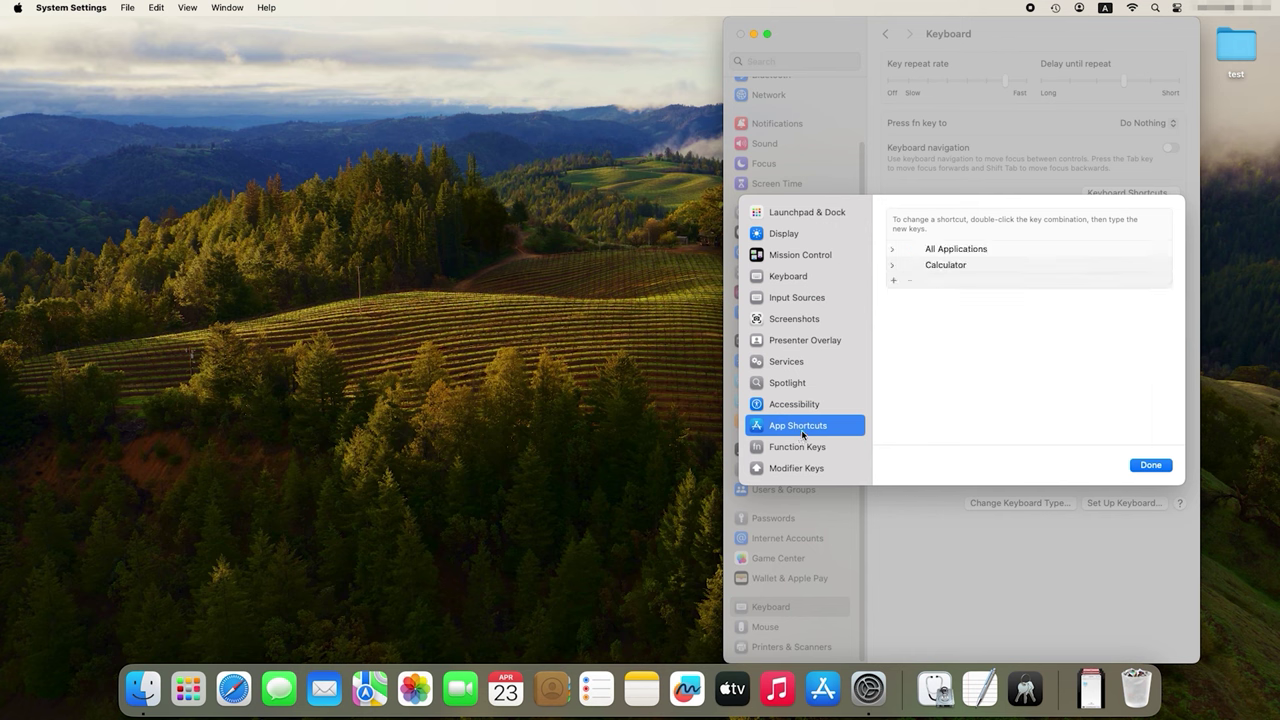
Step: Add an app shortcut for Clock with the menu title "clock" and the key combination ⌥⌘C, and expand its entry
click(893, 281)
click(1083, 285)
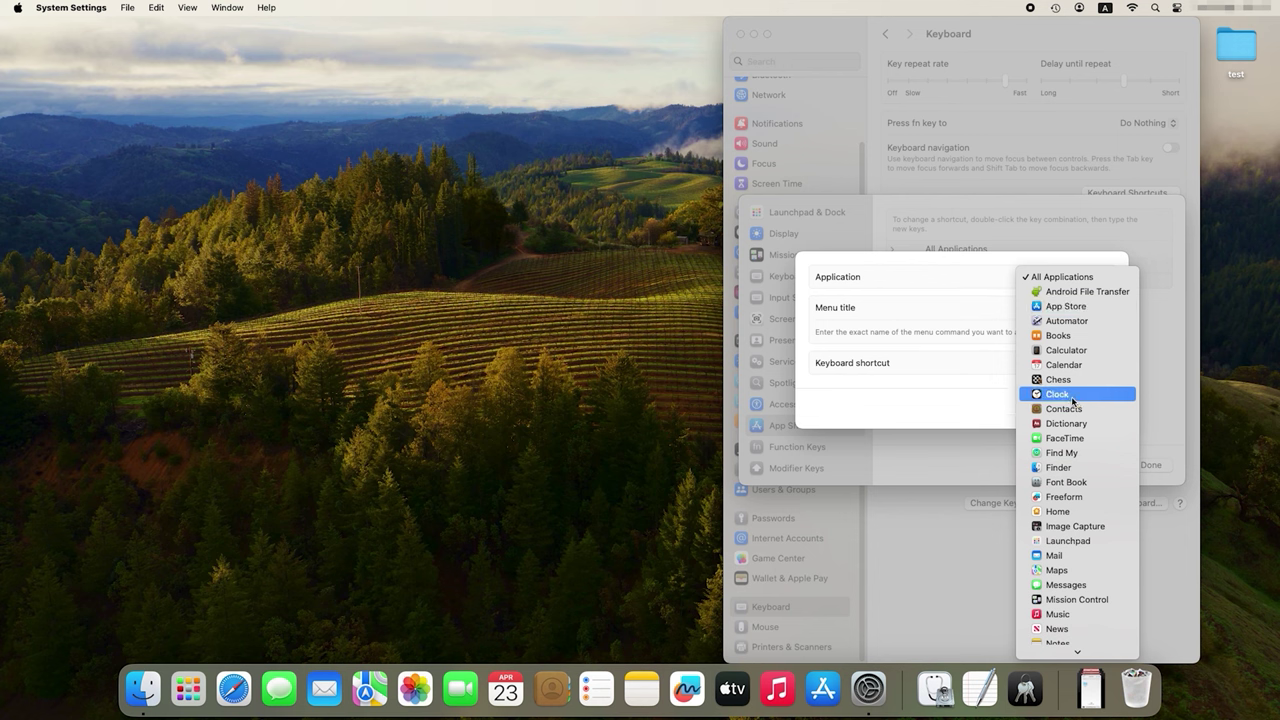
key(Escape)
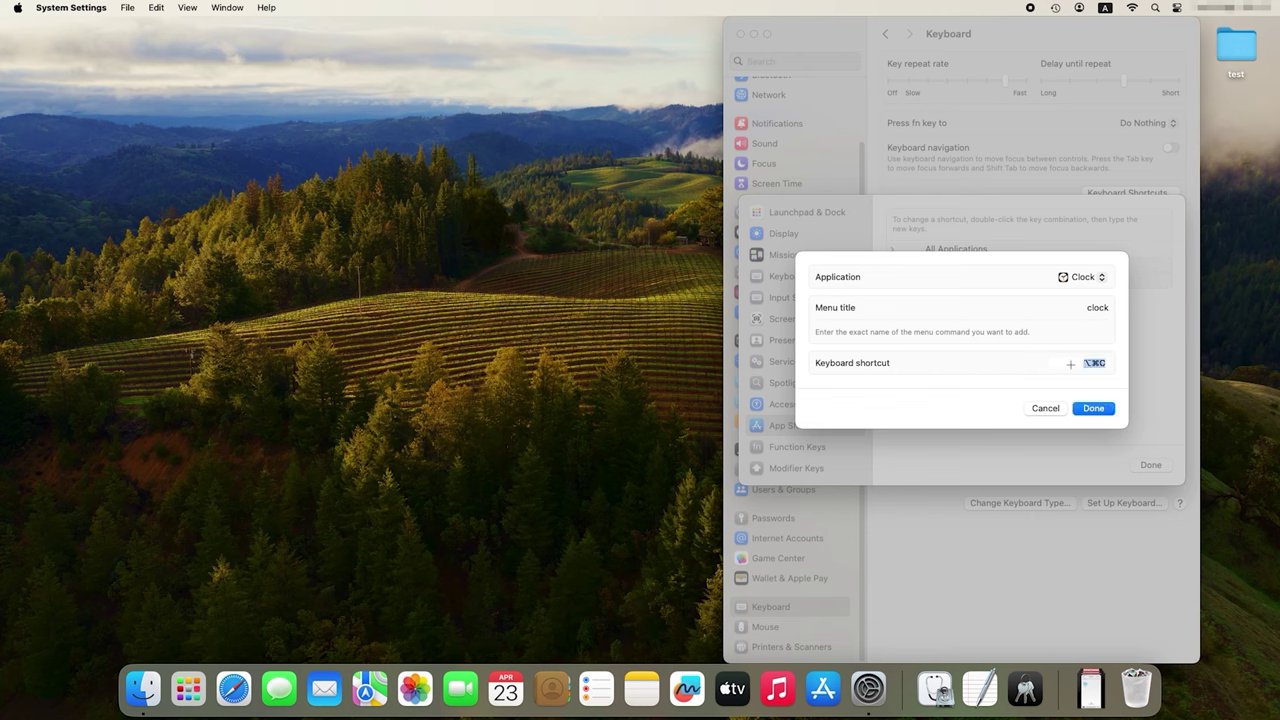
click(1097, 411)
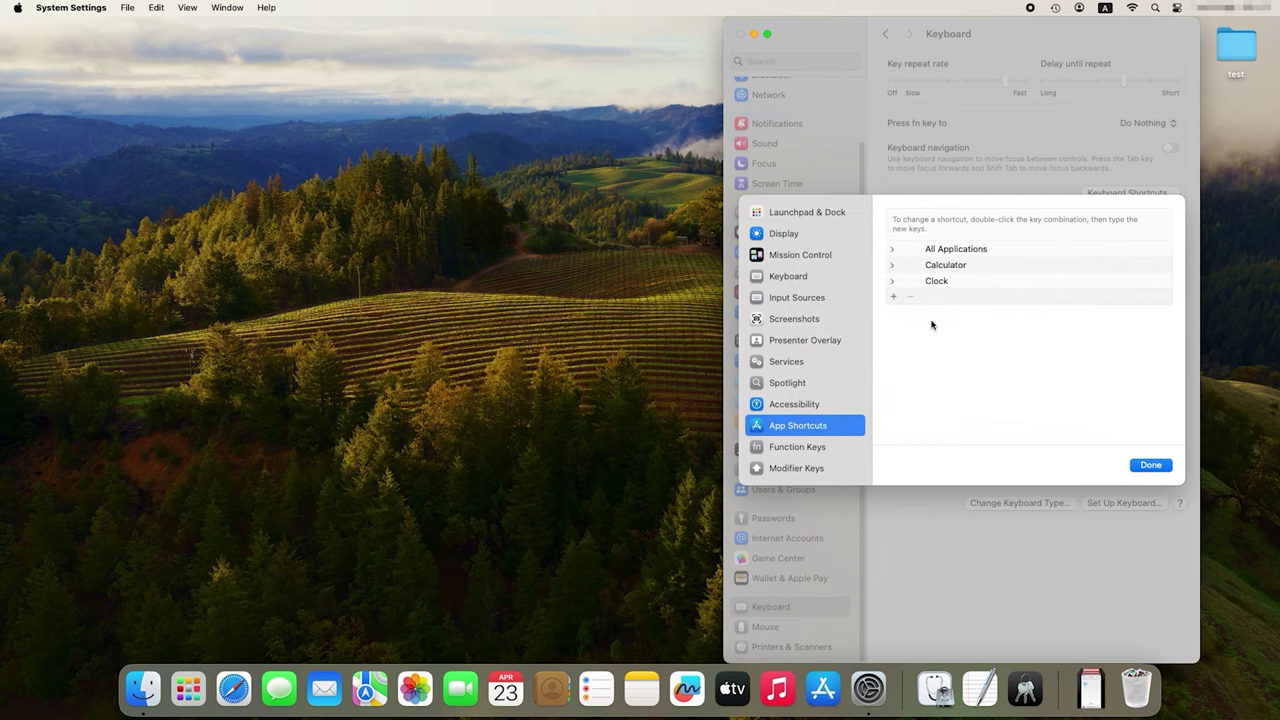
click(893, 282)
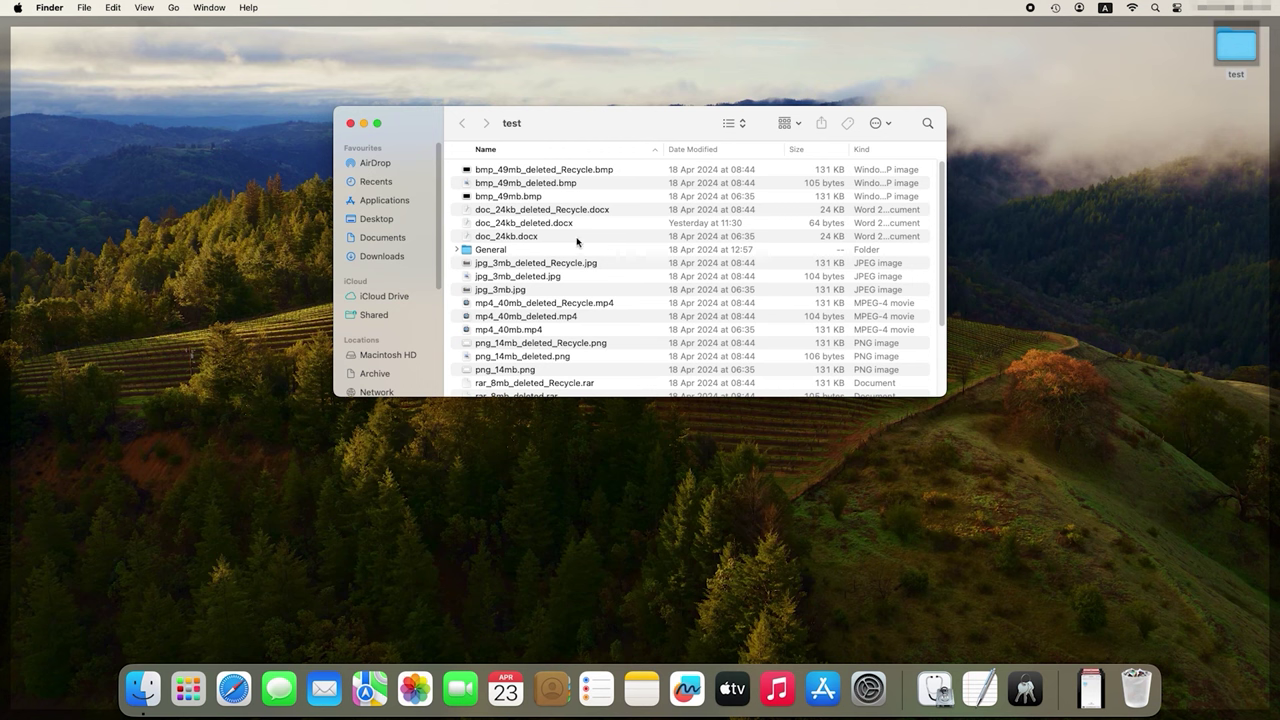
Step: Select the test folder's items from bmp_49mb_deleted_Recycle.bmp through rar_8mb_deleted_Recycle.rar and open the batch rename dialog for them
click(487, 175)
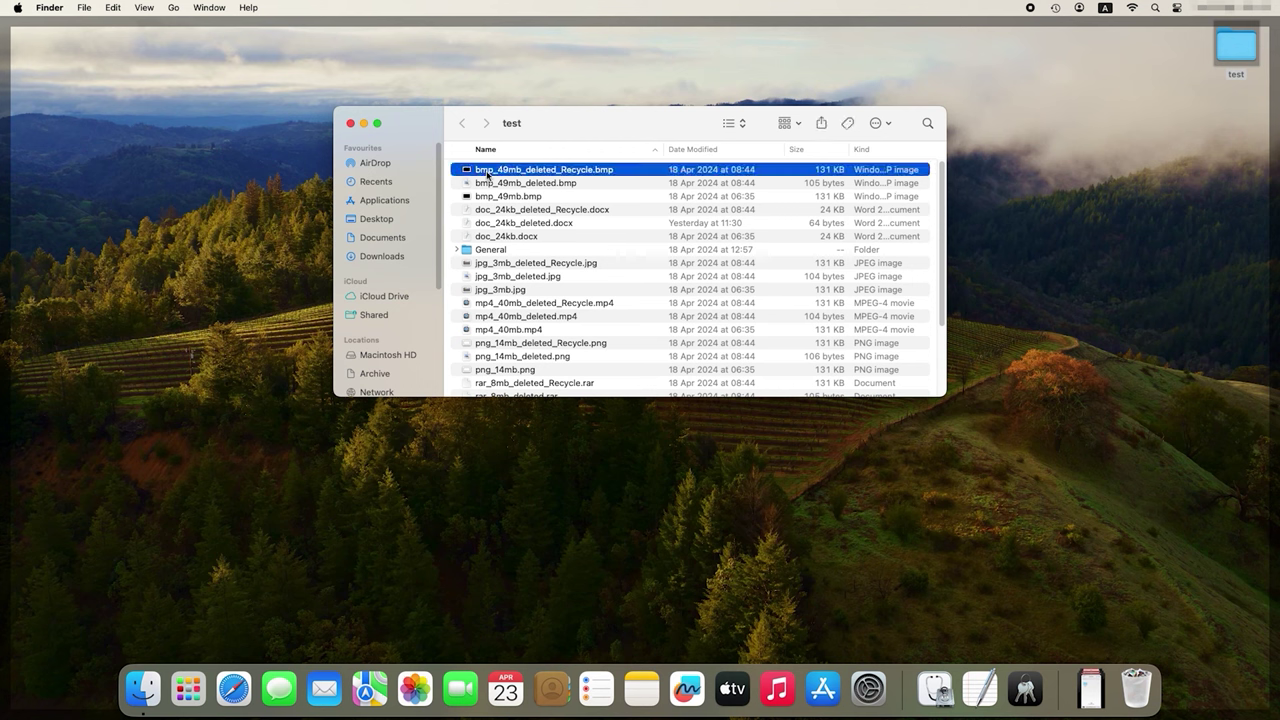
shift+click(504, 384)
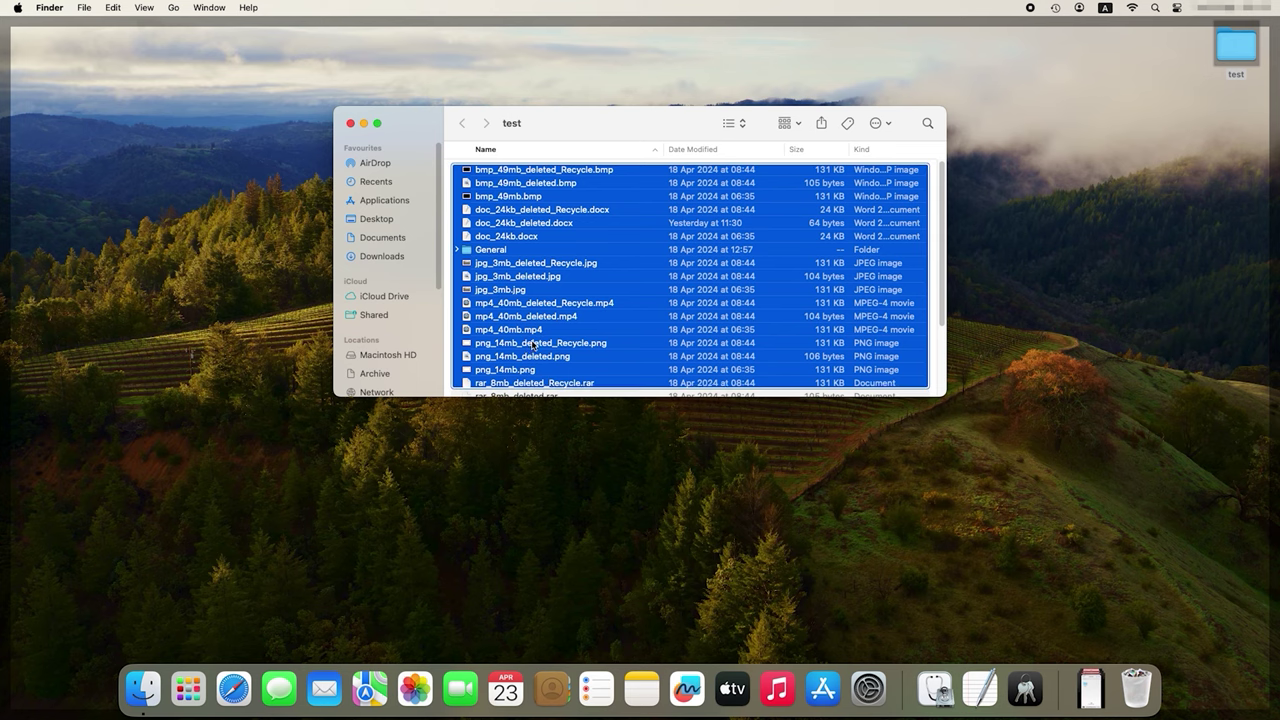
right_click(529, 346)
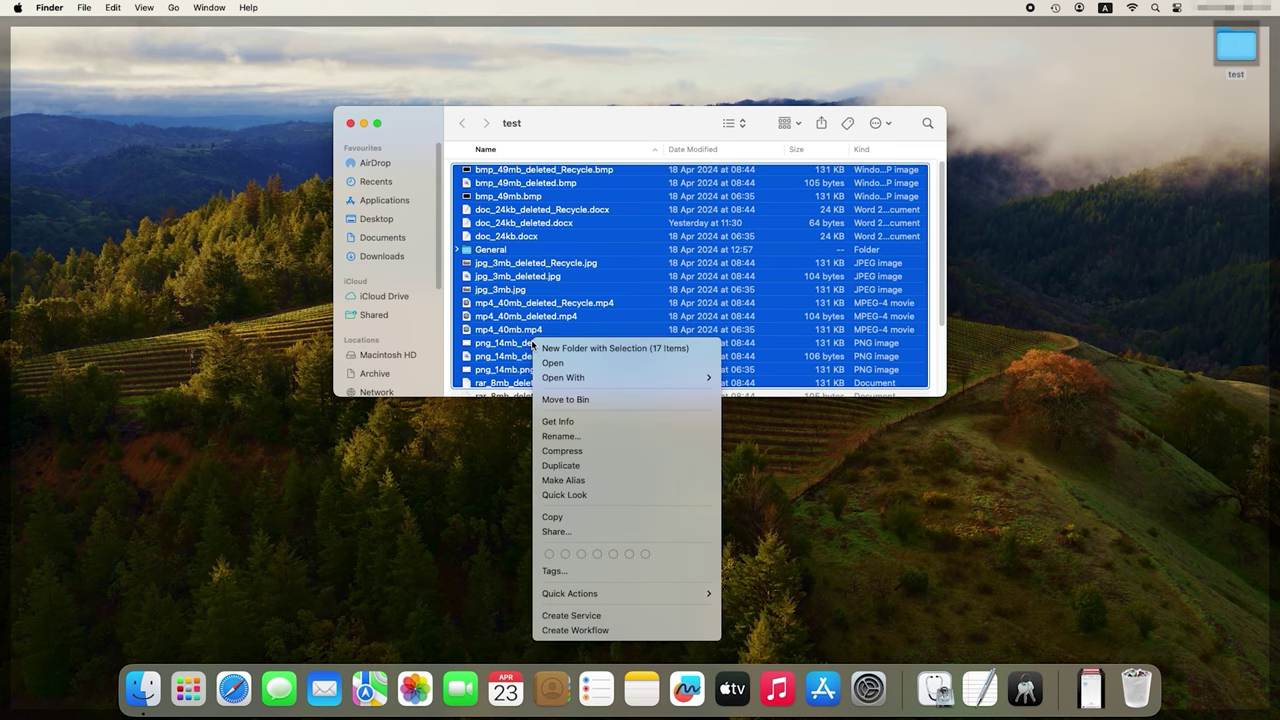
click(571, 440)
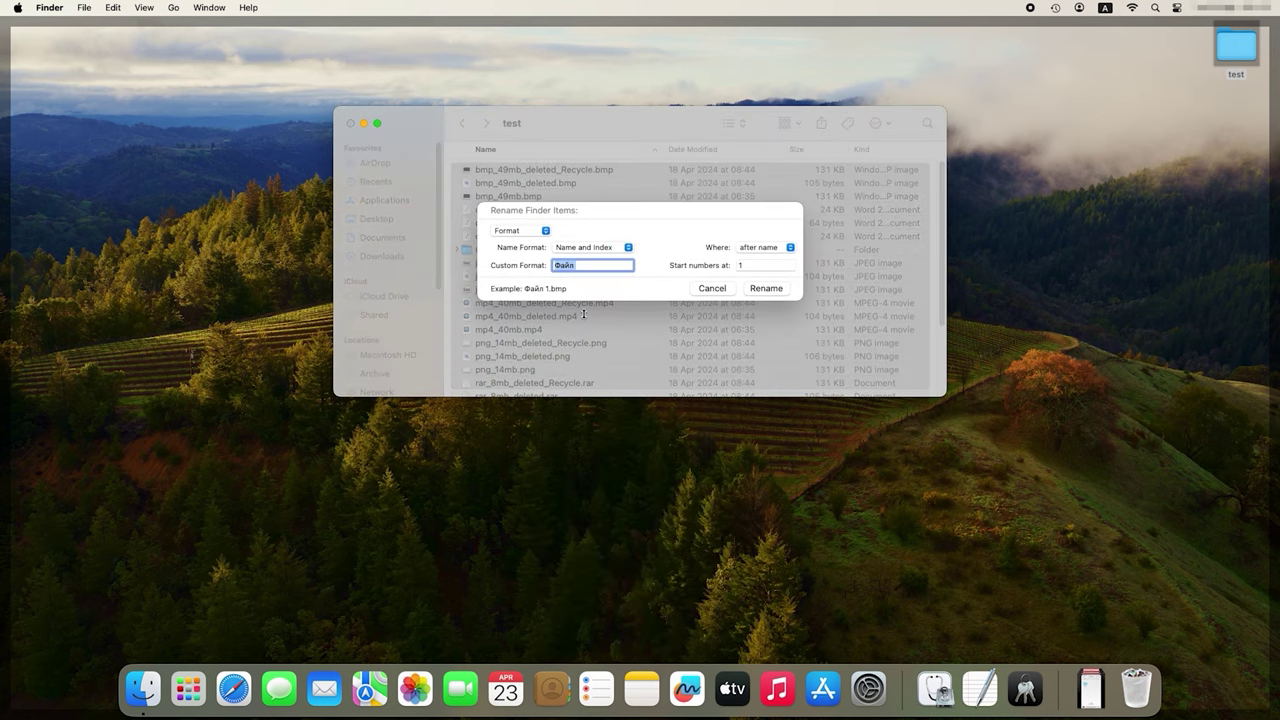
Step: Look through the Replace Text and Add Text rename modes, including the choice between placing text before or after the name
click(545, 231)
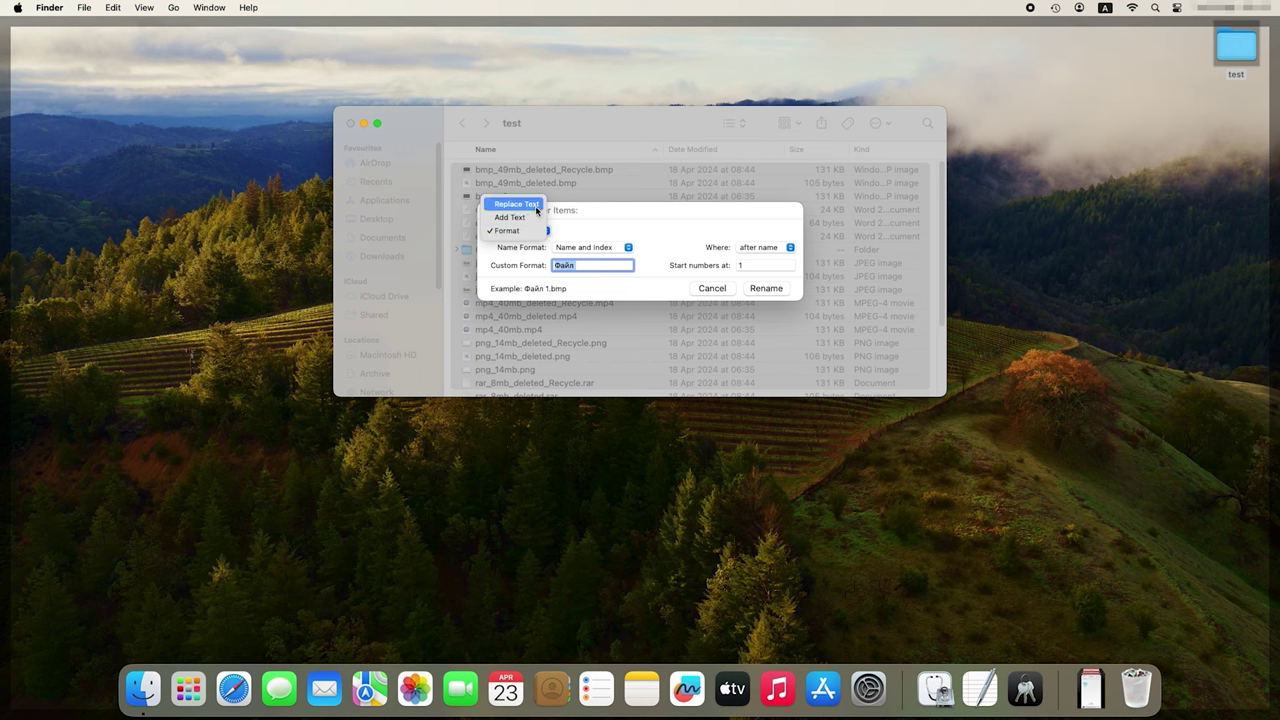
click(537, 205)
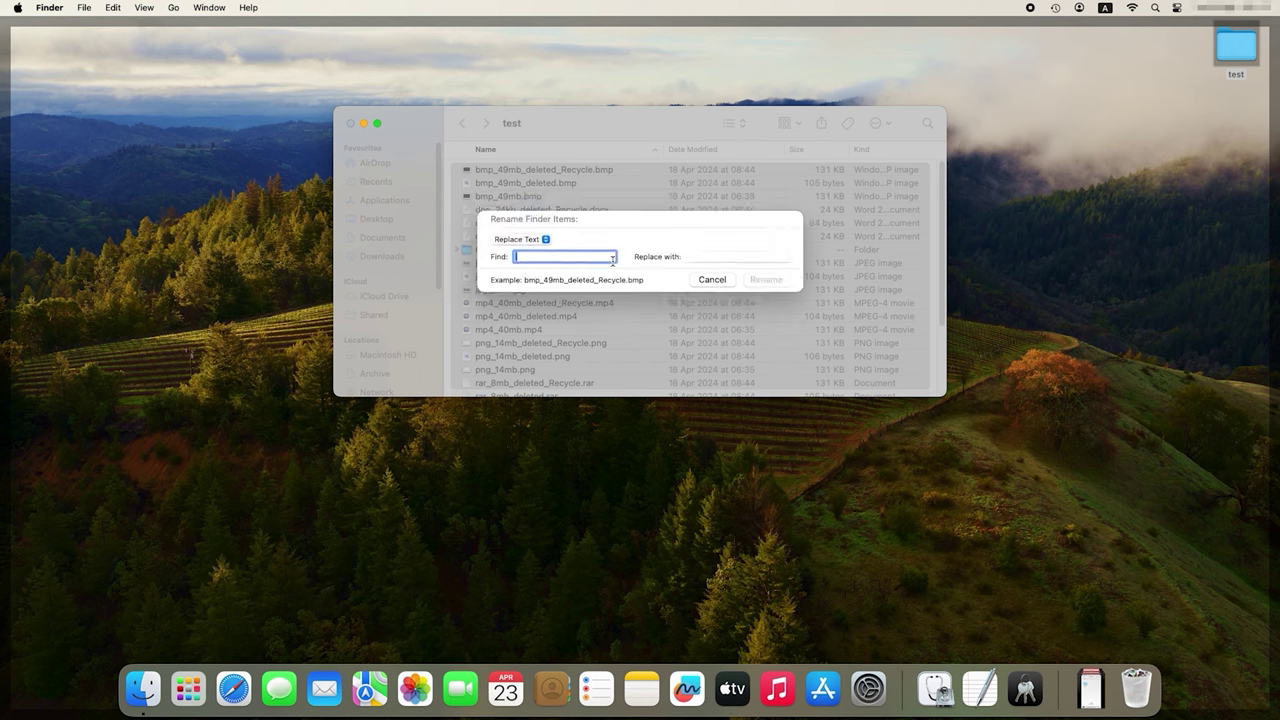
click(546, 240)
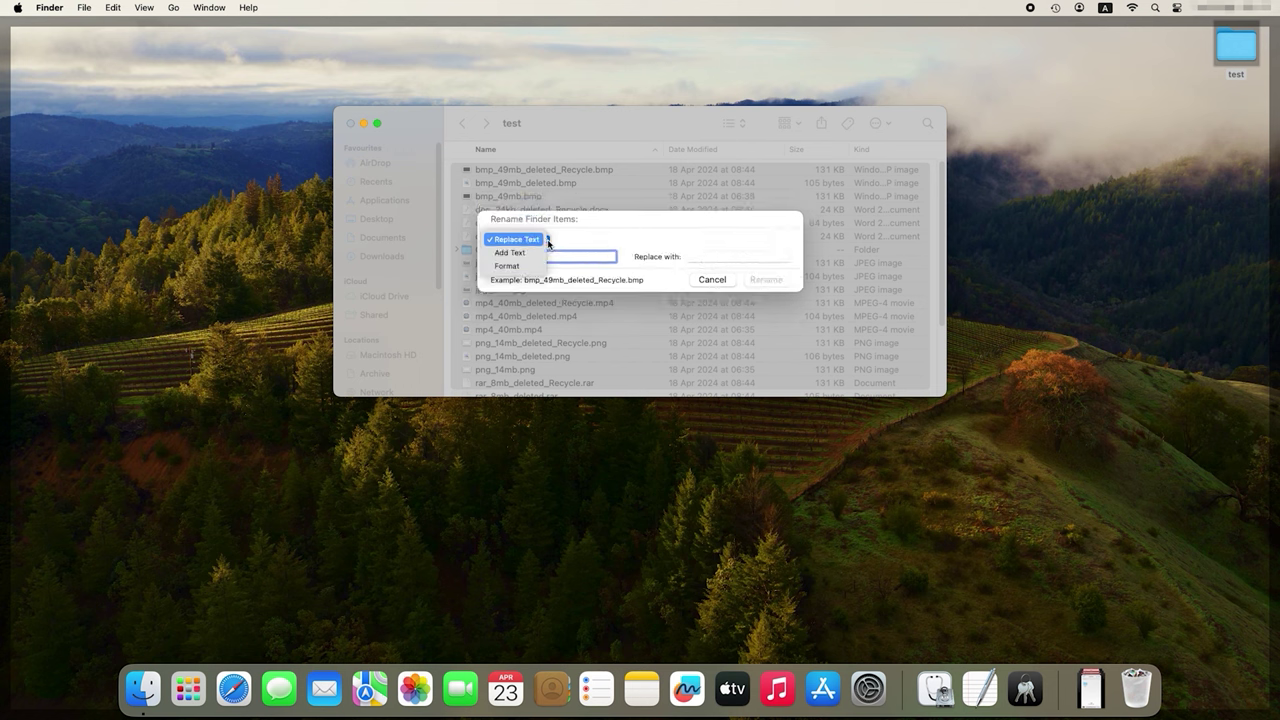
click(527, 252)
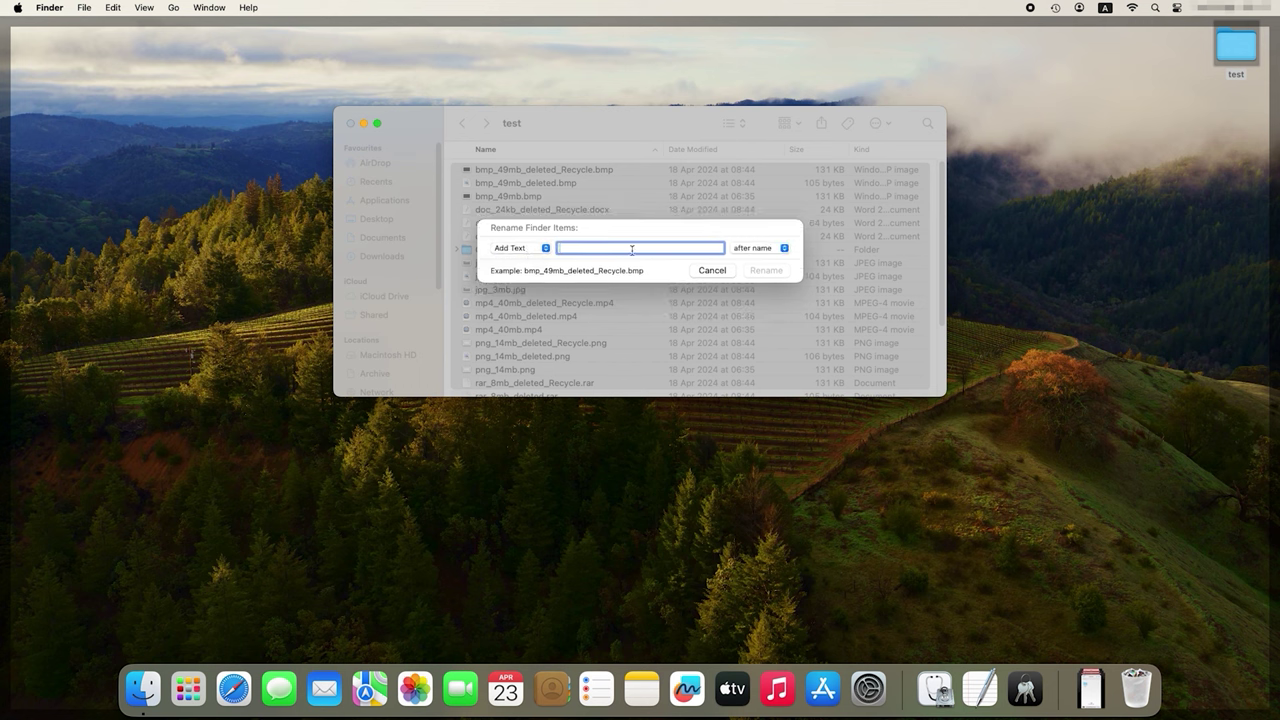
click(785, 250)
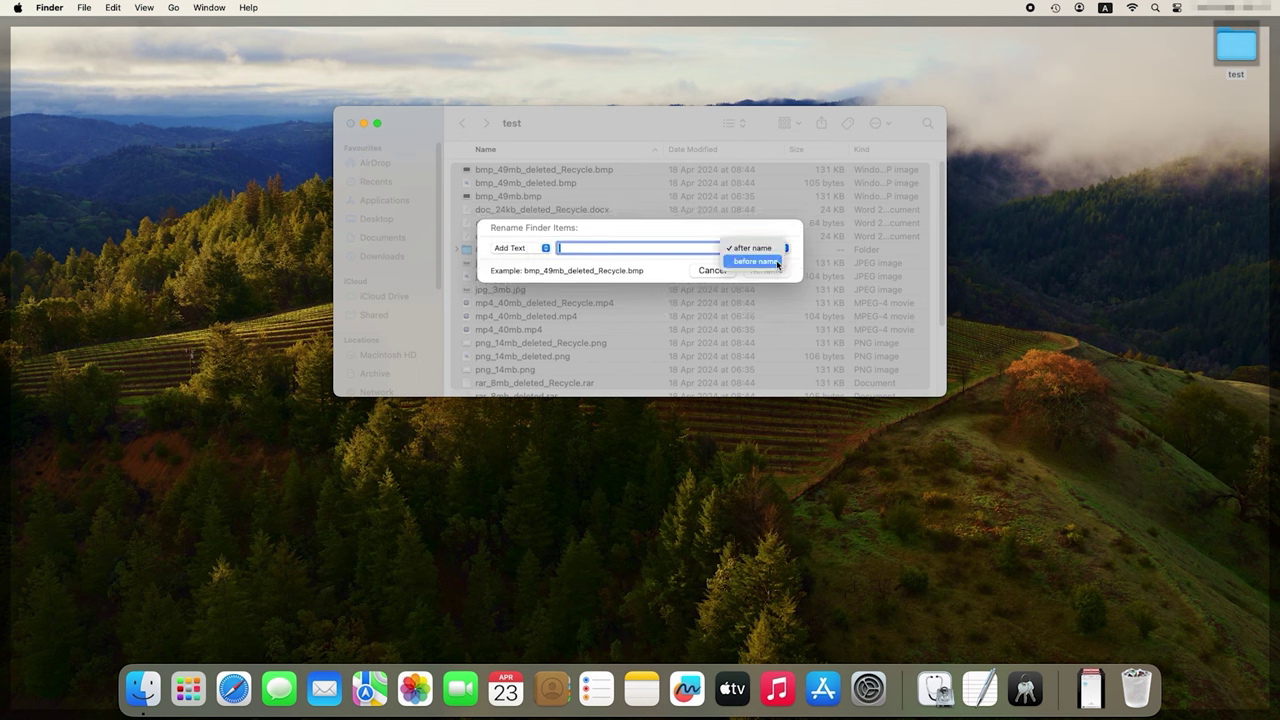
click(782, 250)
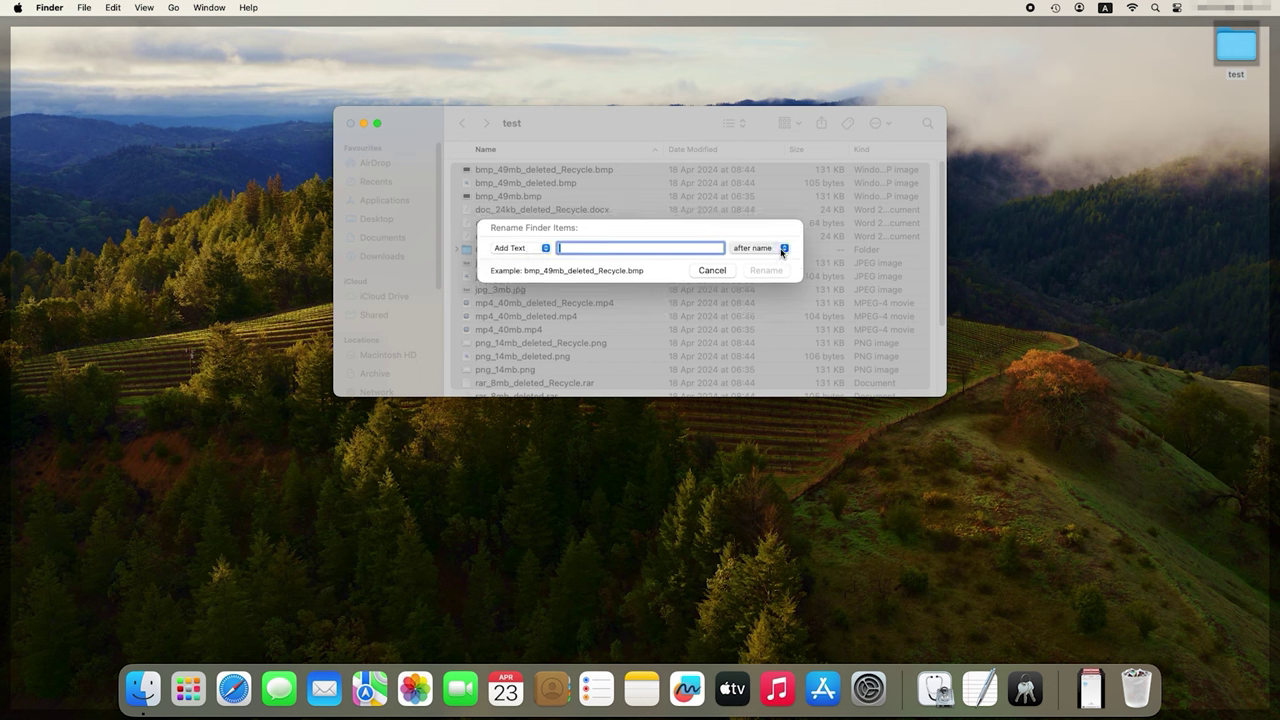
Step: Rename the selected items in Format mode as Name and Index with custom format "file", numbering after the name from 1
click(545, 248)
click(507, 262)
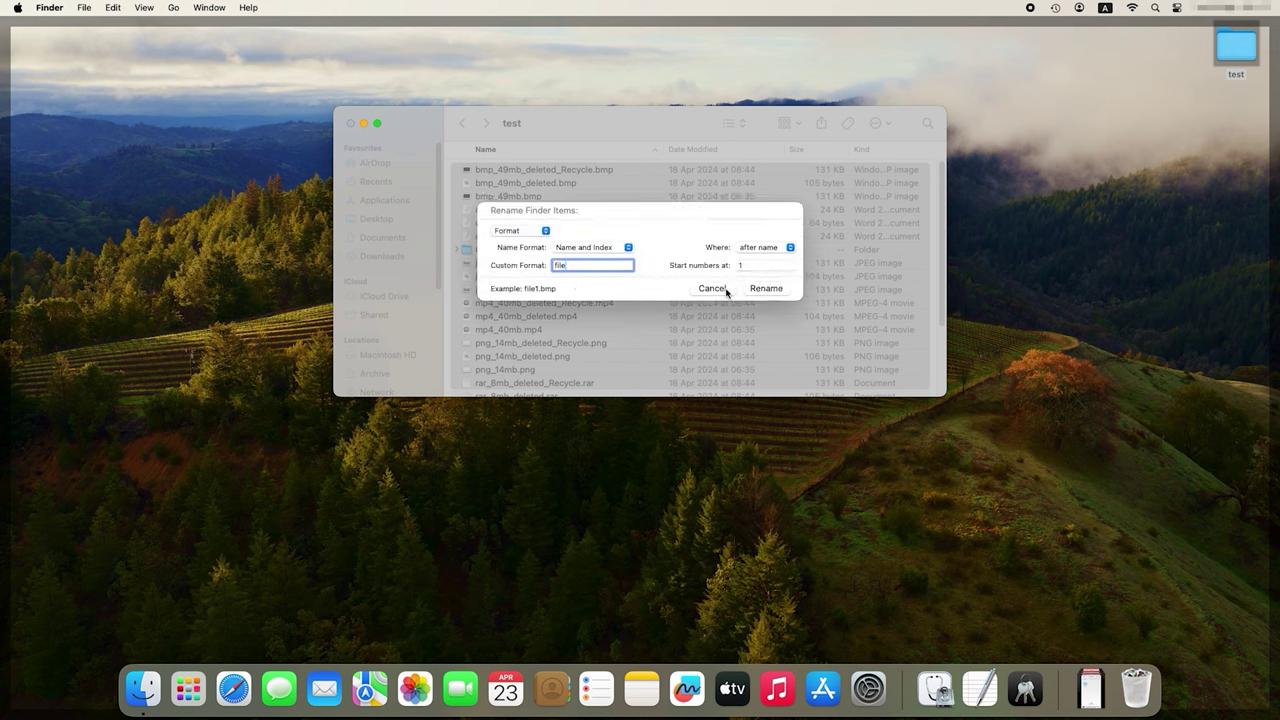
click(762, 289)
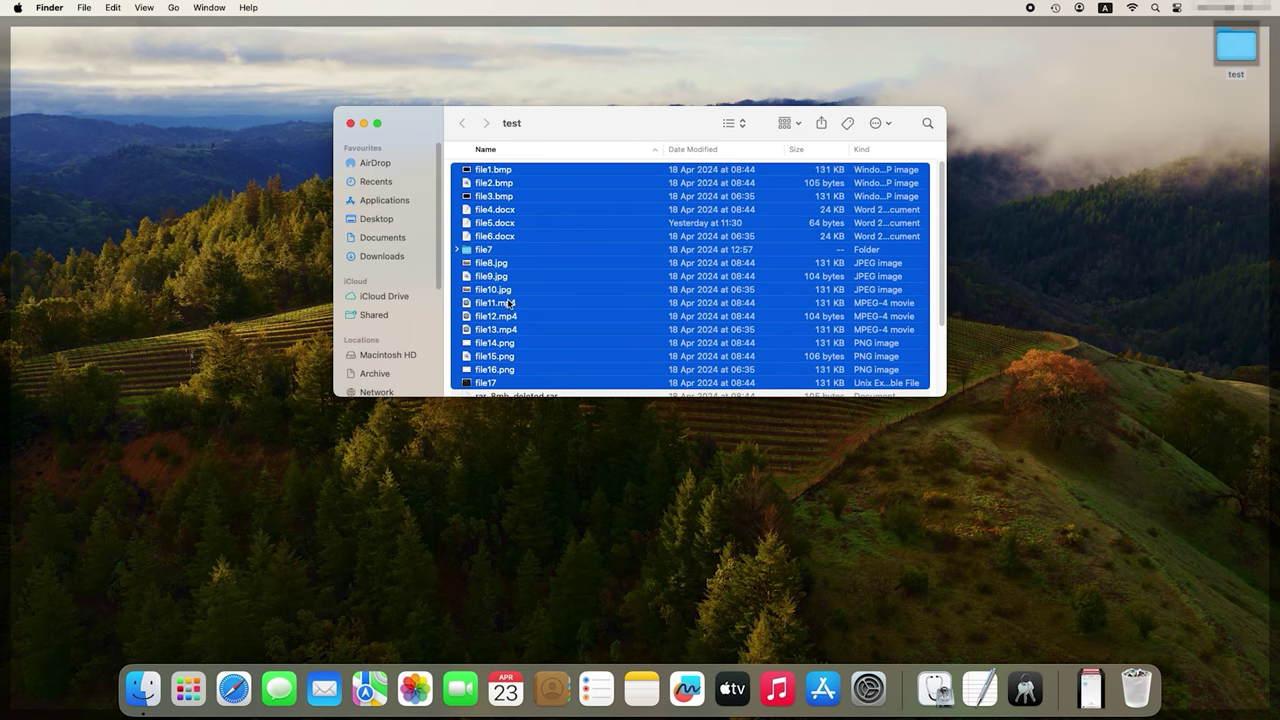
scroll(521, 303, down, 2)
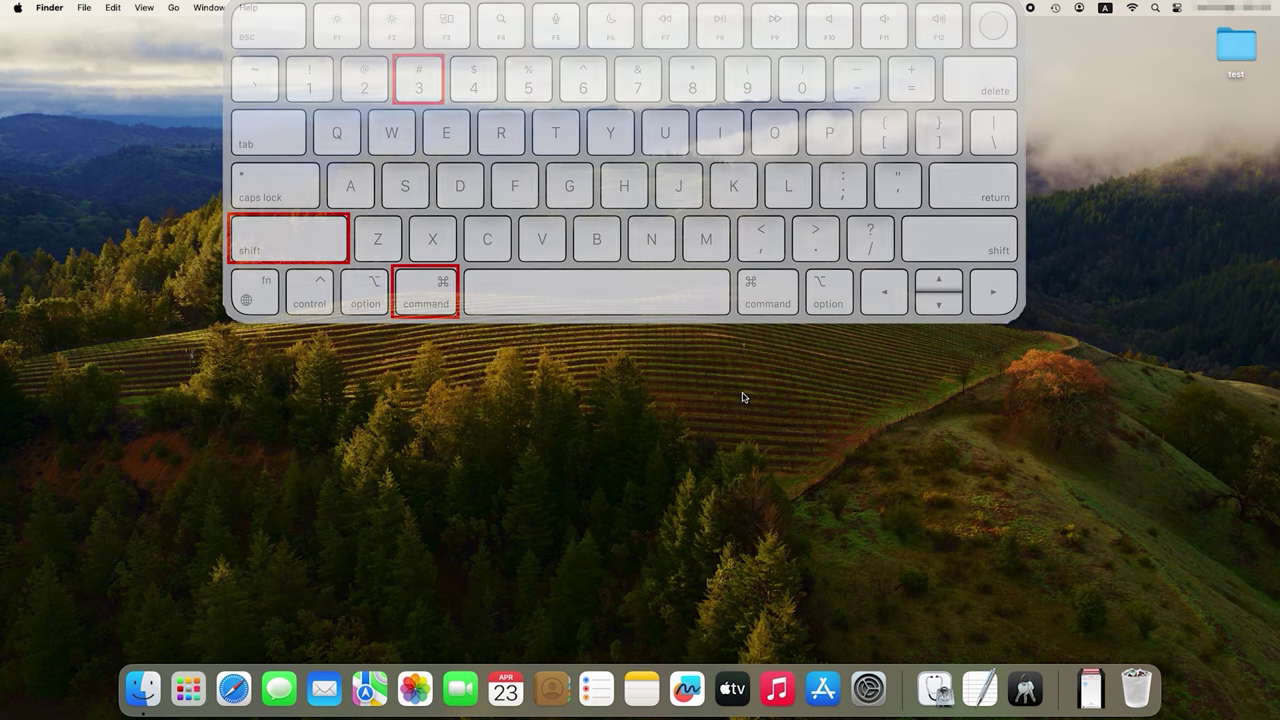
Step: Capture a screenshot of the whole screen, preview it from its thumbnail and save it to the desktop
key(super+shift+3)
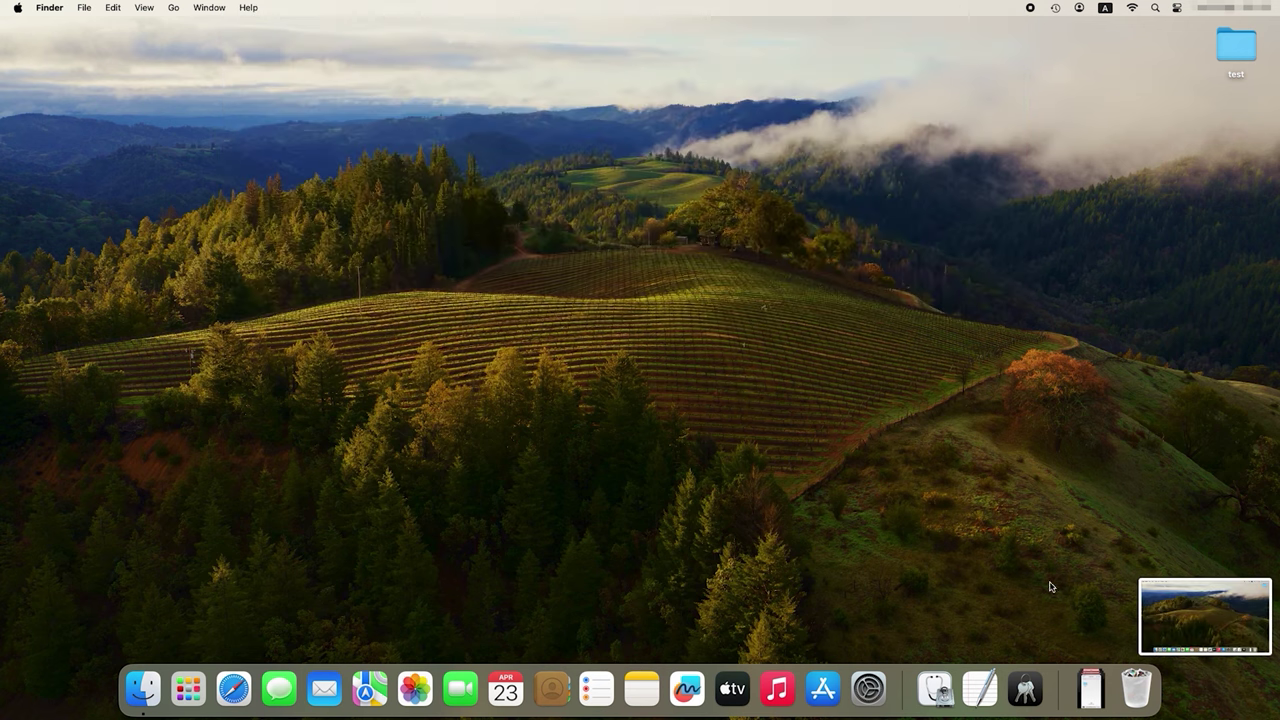
click(1232, 597)
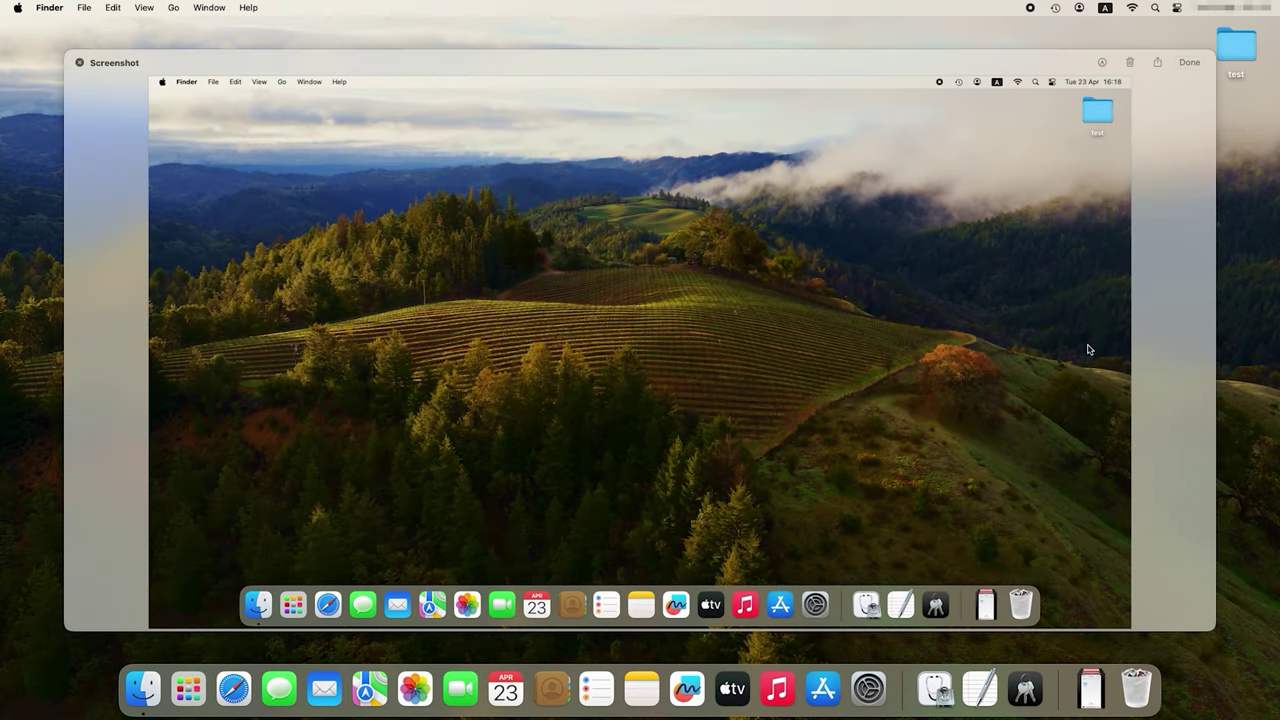
click(1187, 63)
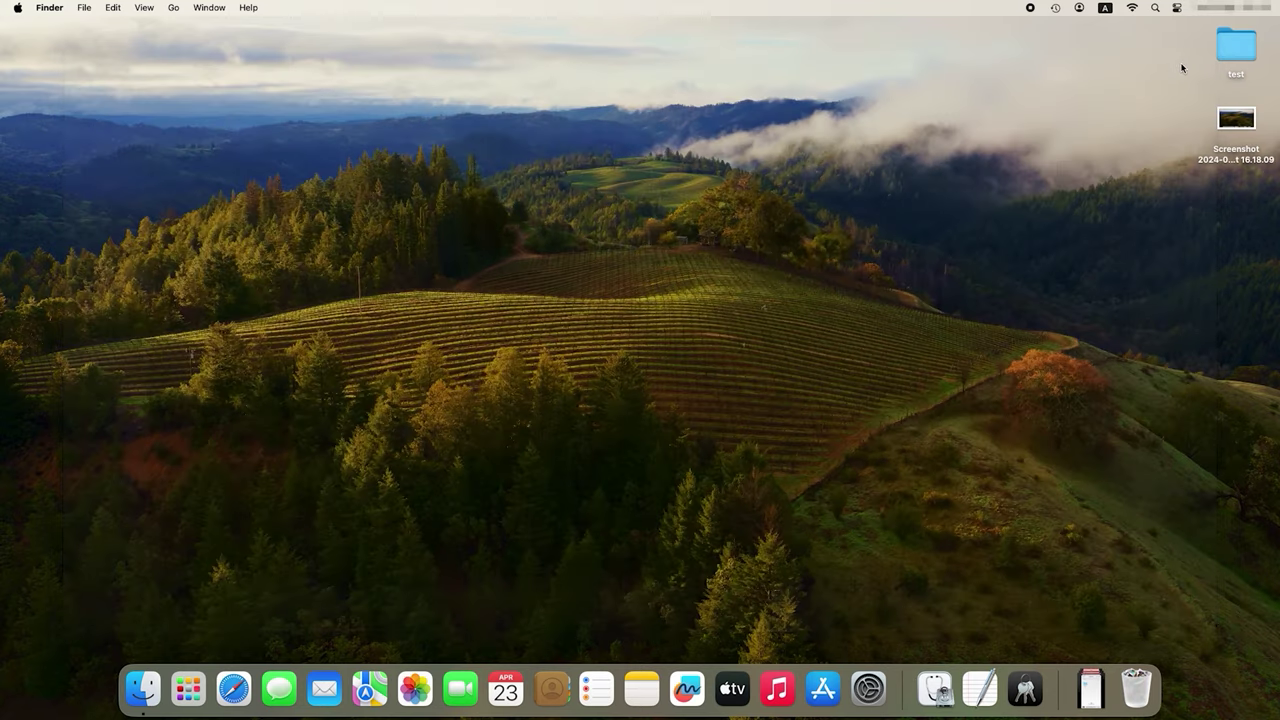
click(1251, 165)
Step: Capture a screenshot of a rectangular region of the desktop covering the hills and the orange tree, and select the saved file
key(super+shift+5)
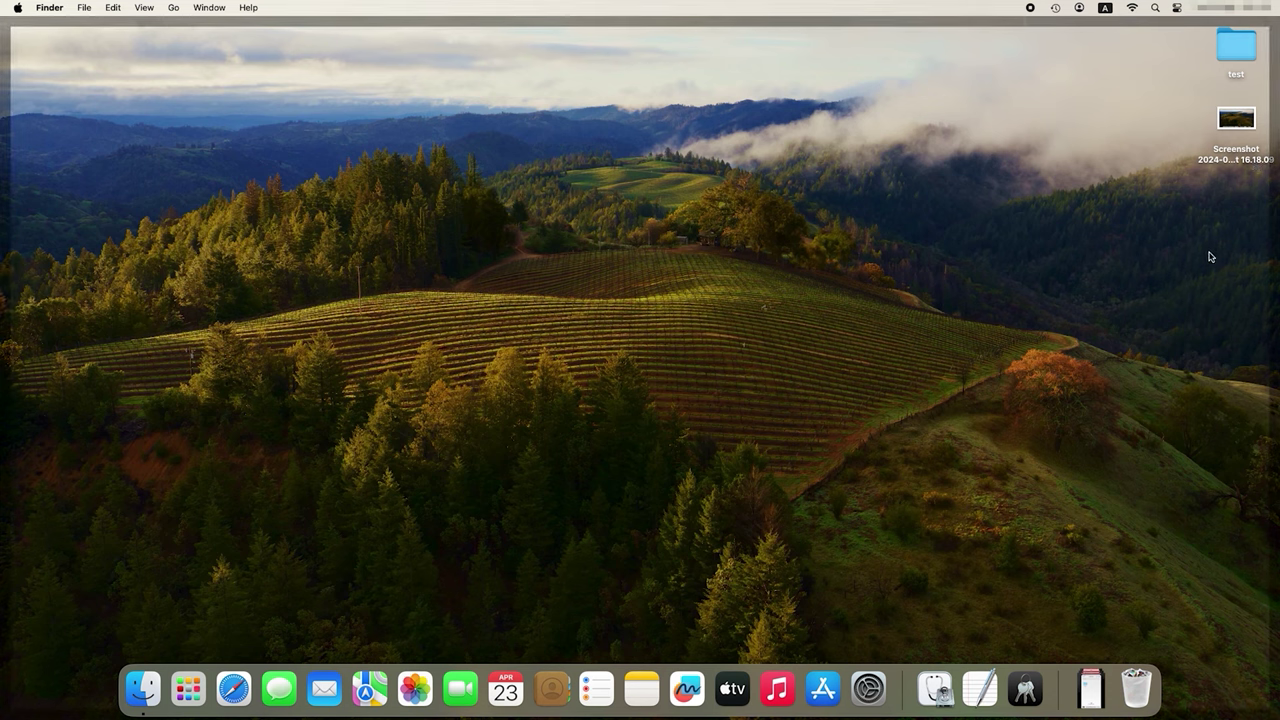
key(super+shift+4)
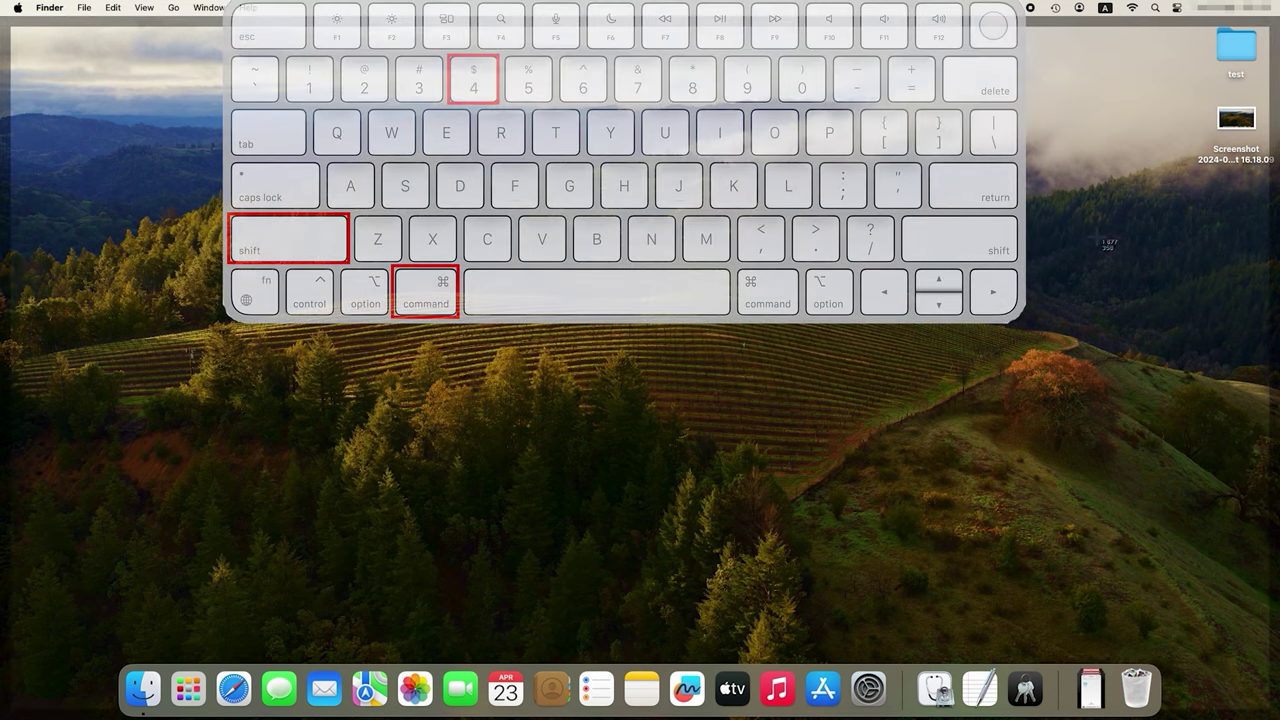
drag(670, 139, 1183, 444)
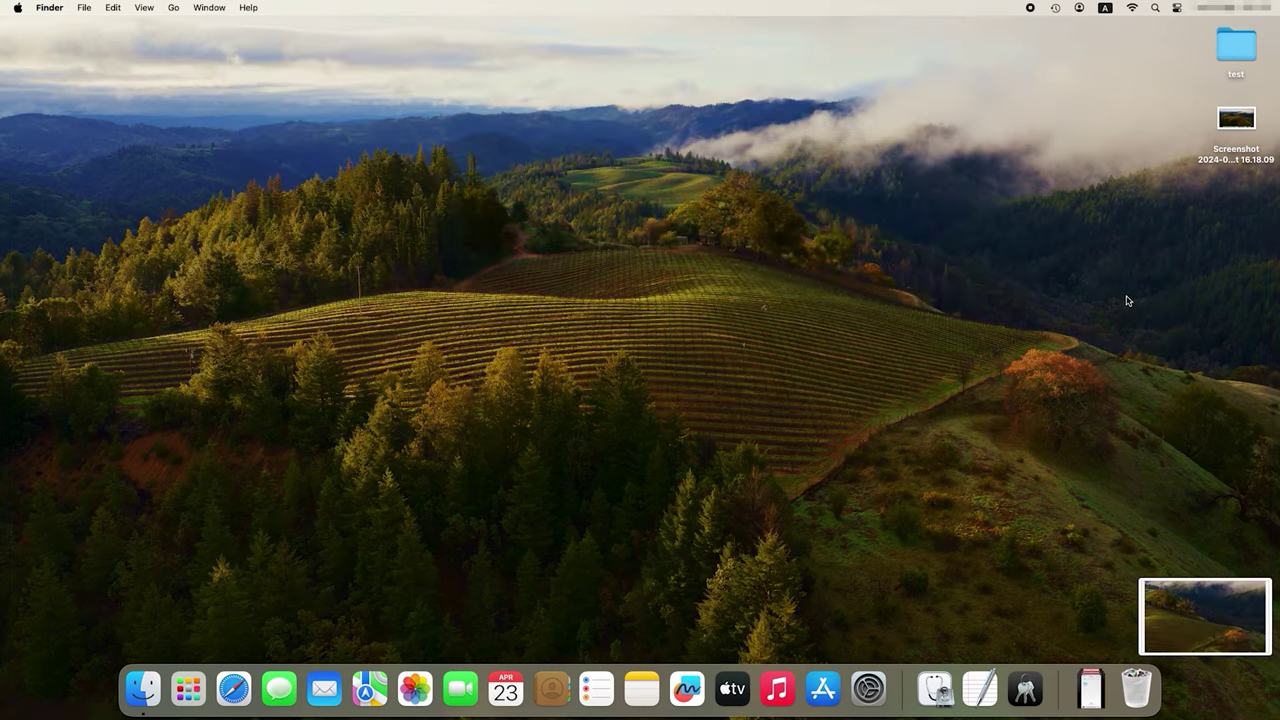
click(1240, 196)
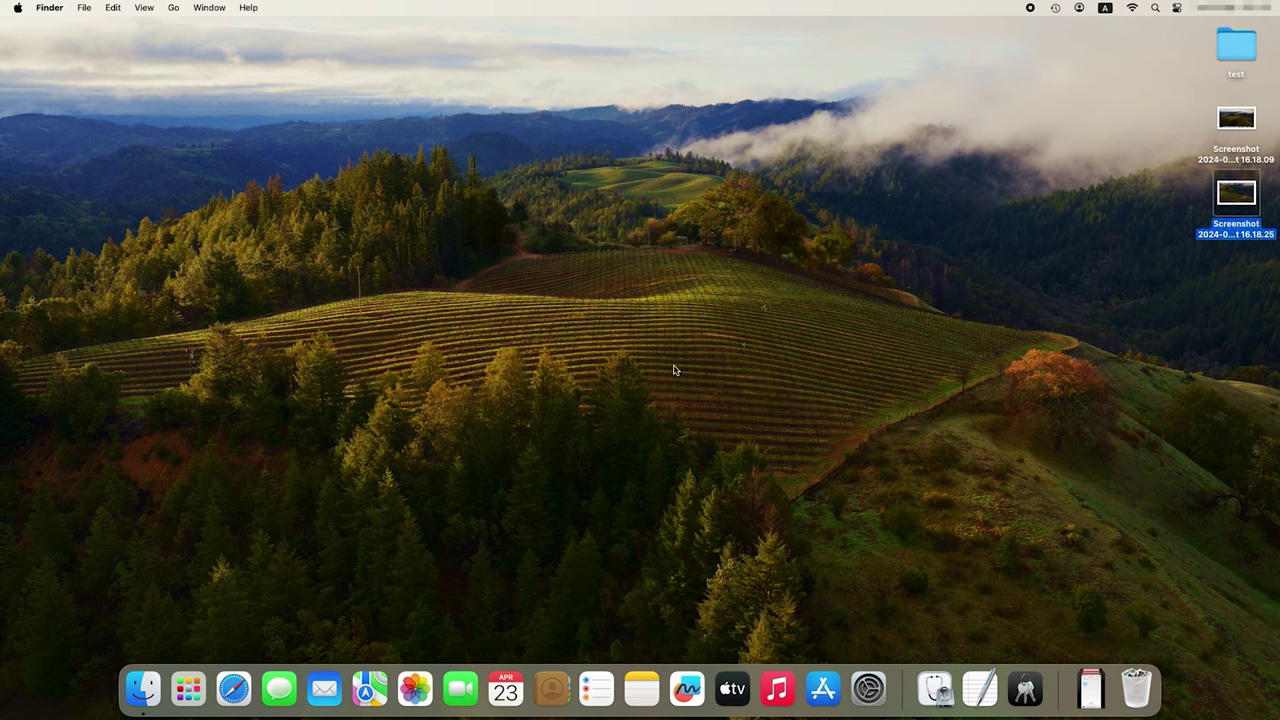
Step: Display the screenshot and screen recording controls to view their capture options, and close them without capturing
key(super+shift+5)
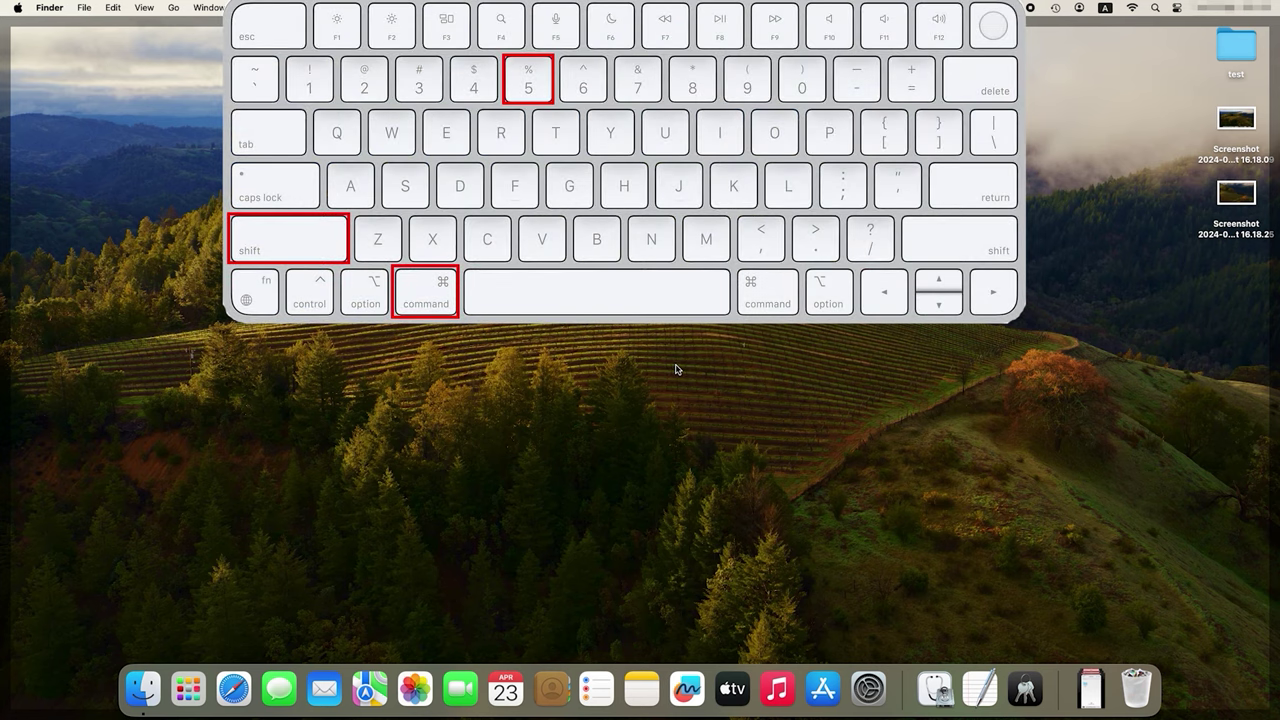
key(super+shift+5)
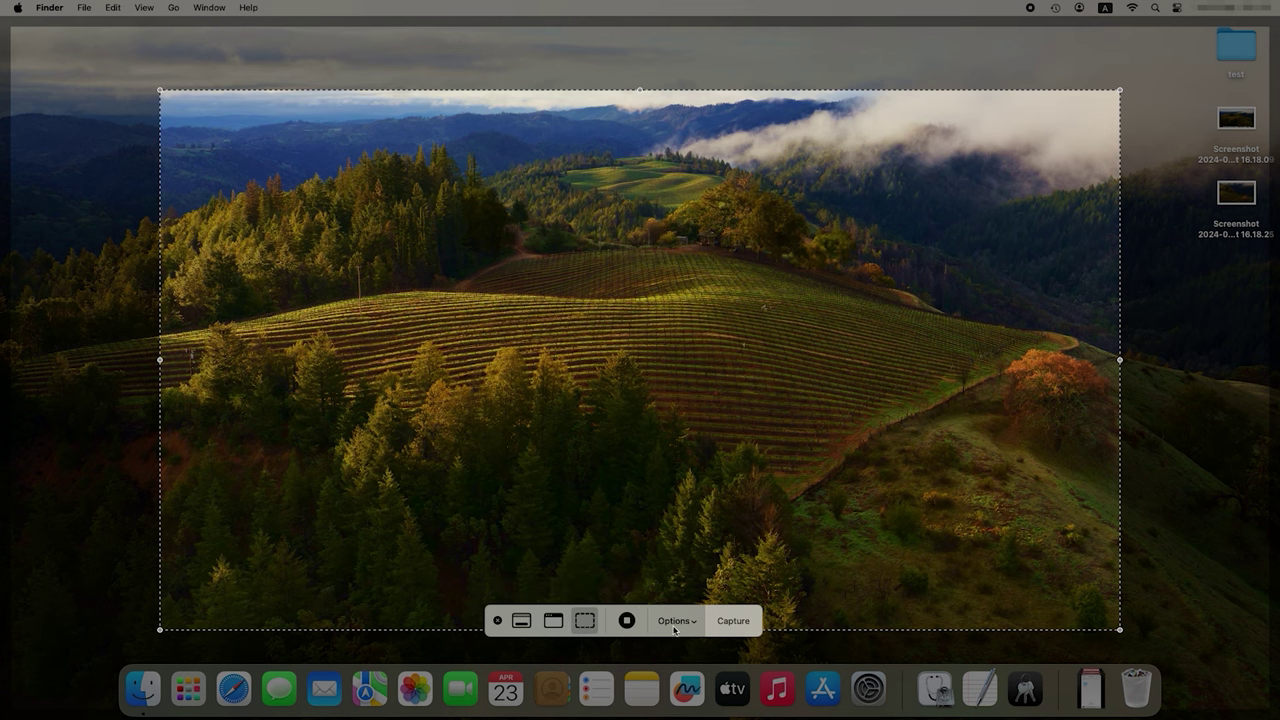
click(499, 622)
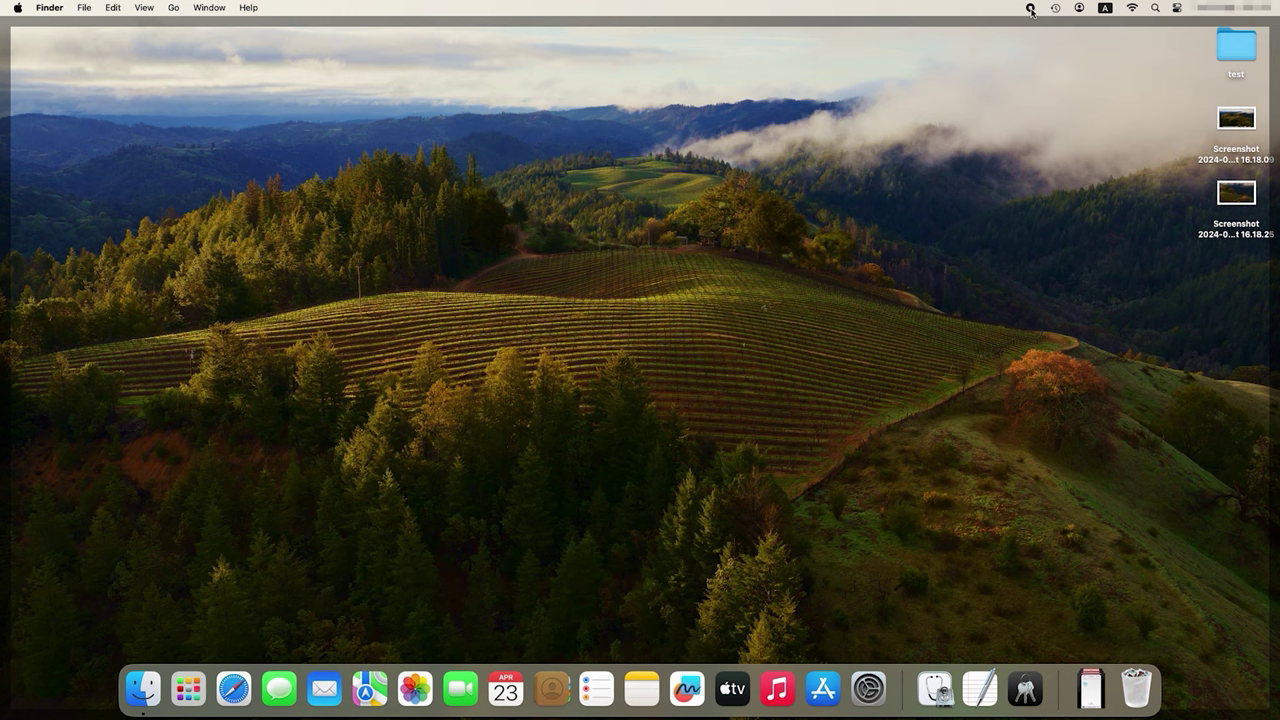
click(1030, 8)
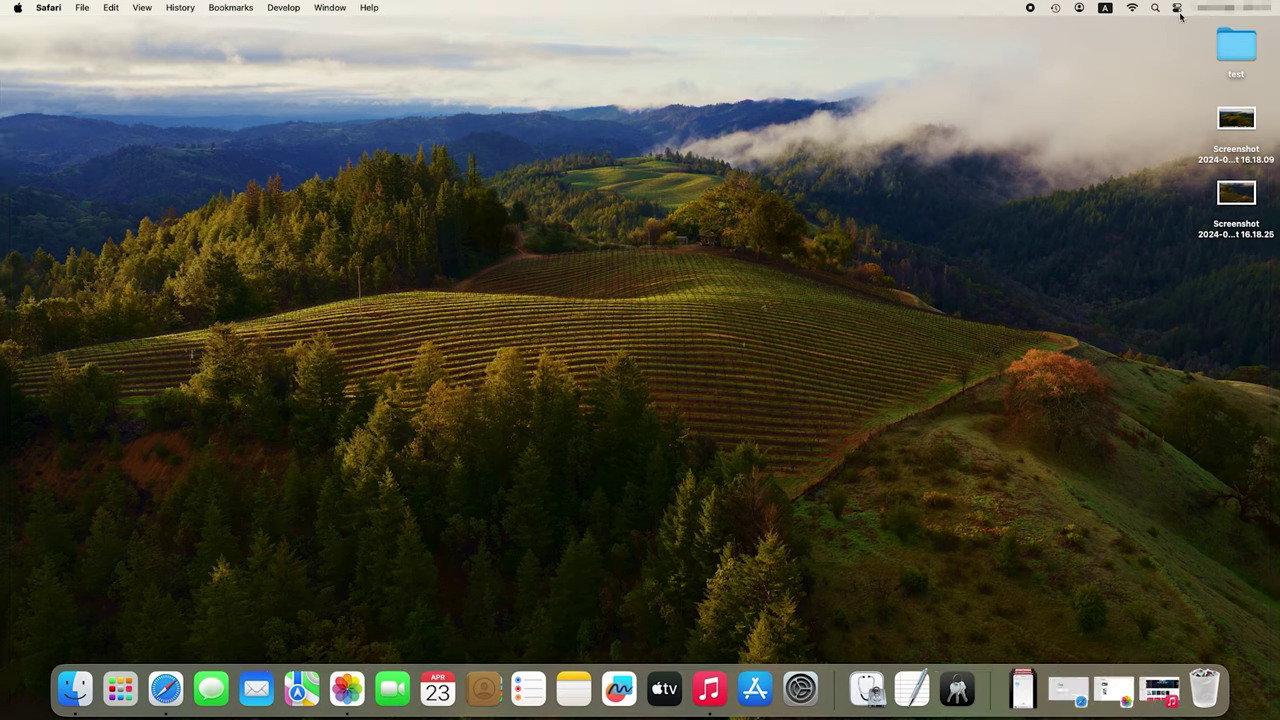
Step: Turn on Stage Manager and open Photos, Music, App Store, TV and Notes, continuing past the Notes welcome screen
click(1178, 9)
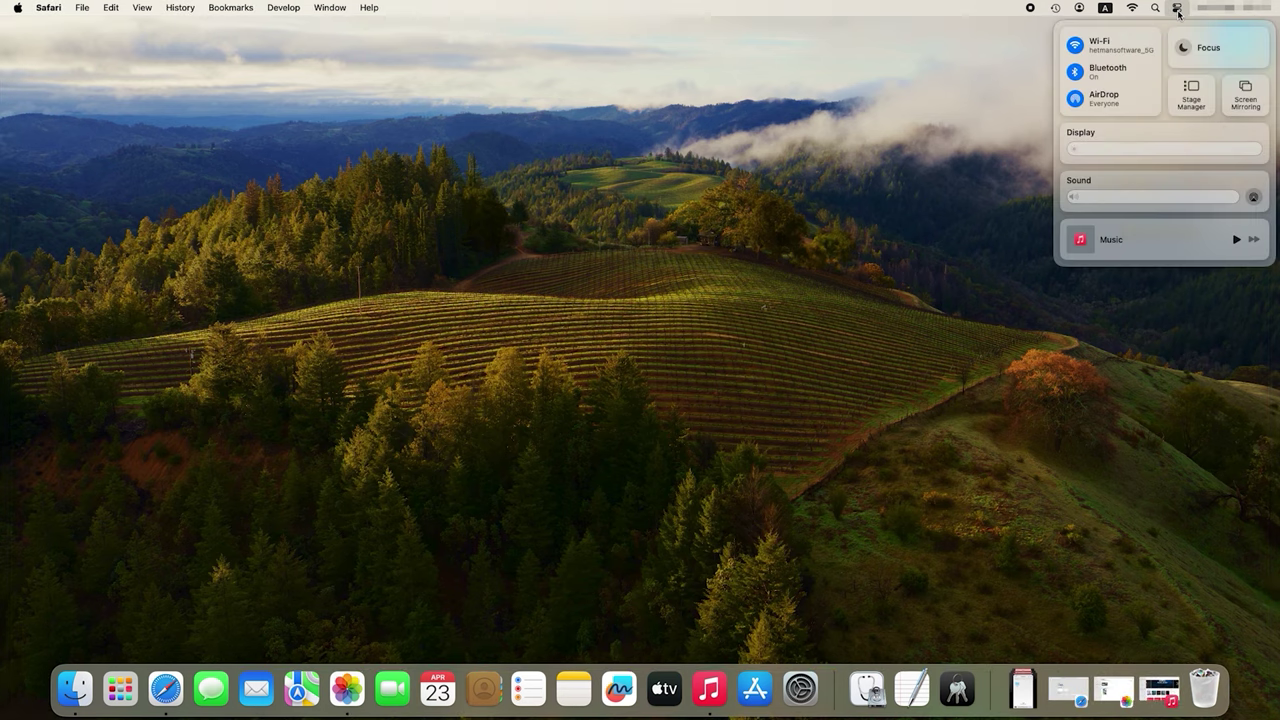
click(1190, 108)
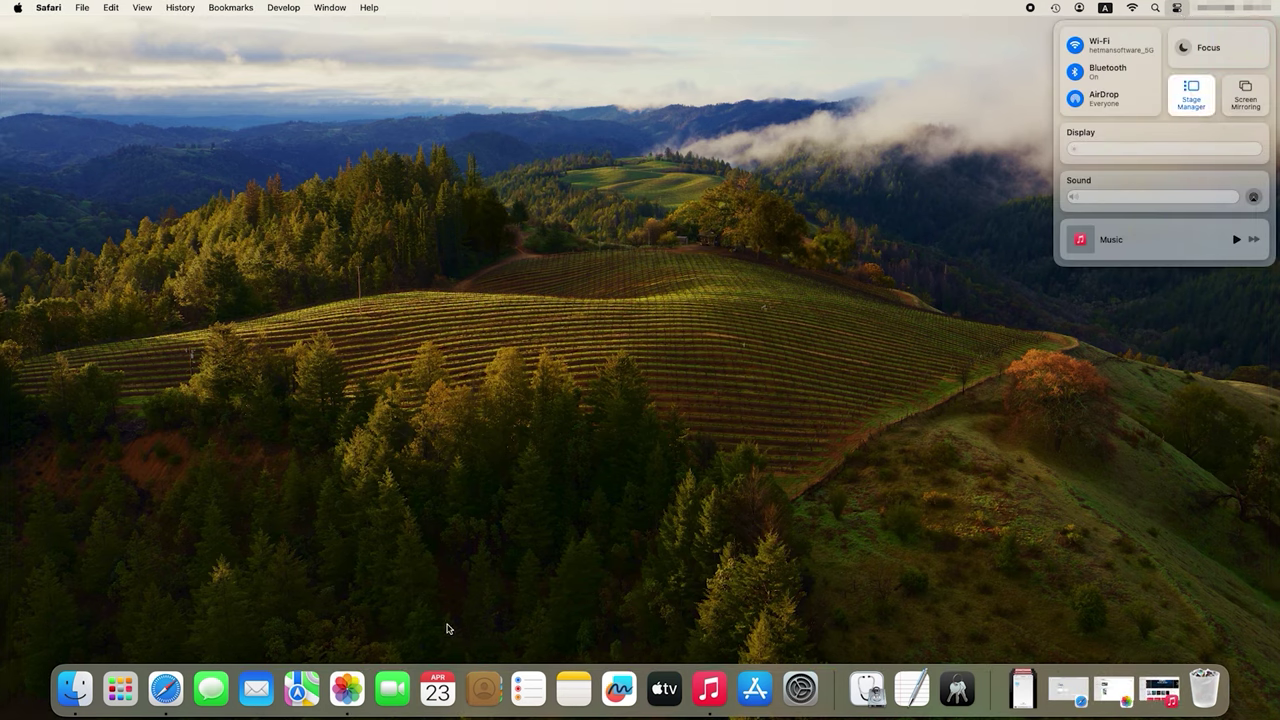
click(343, 685)
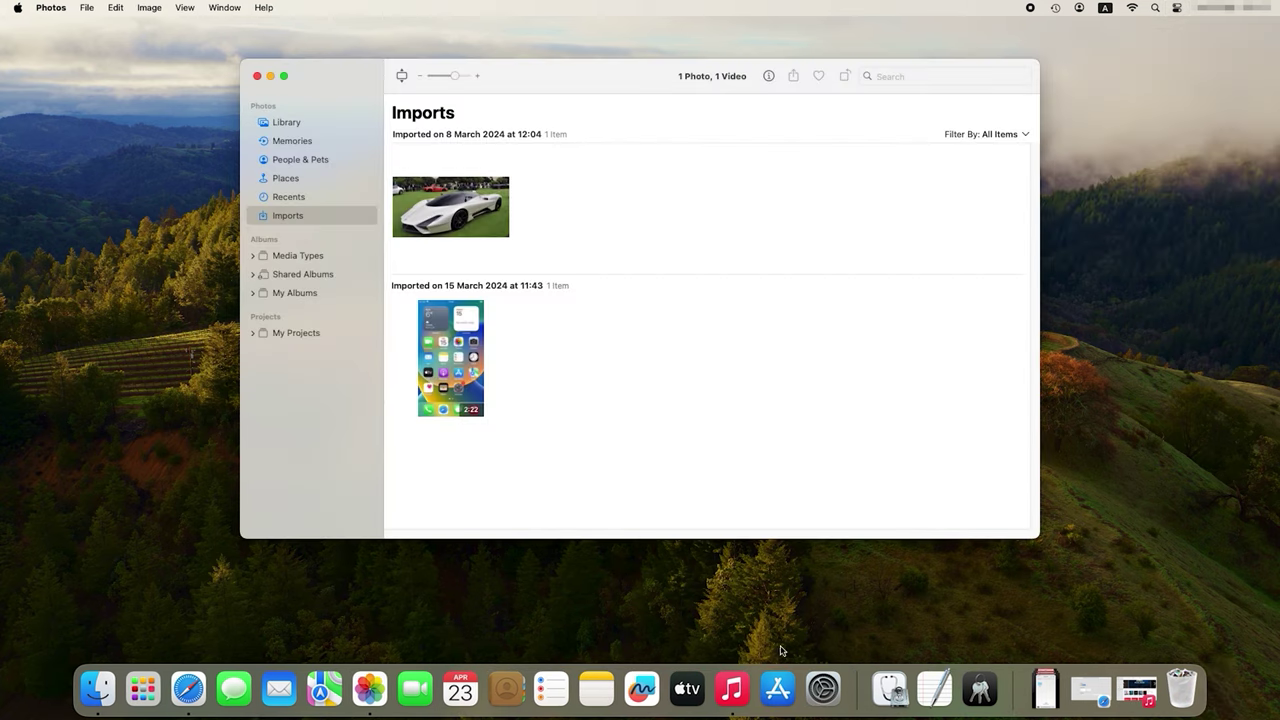
click(732, 688)
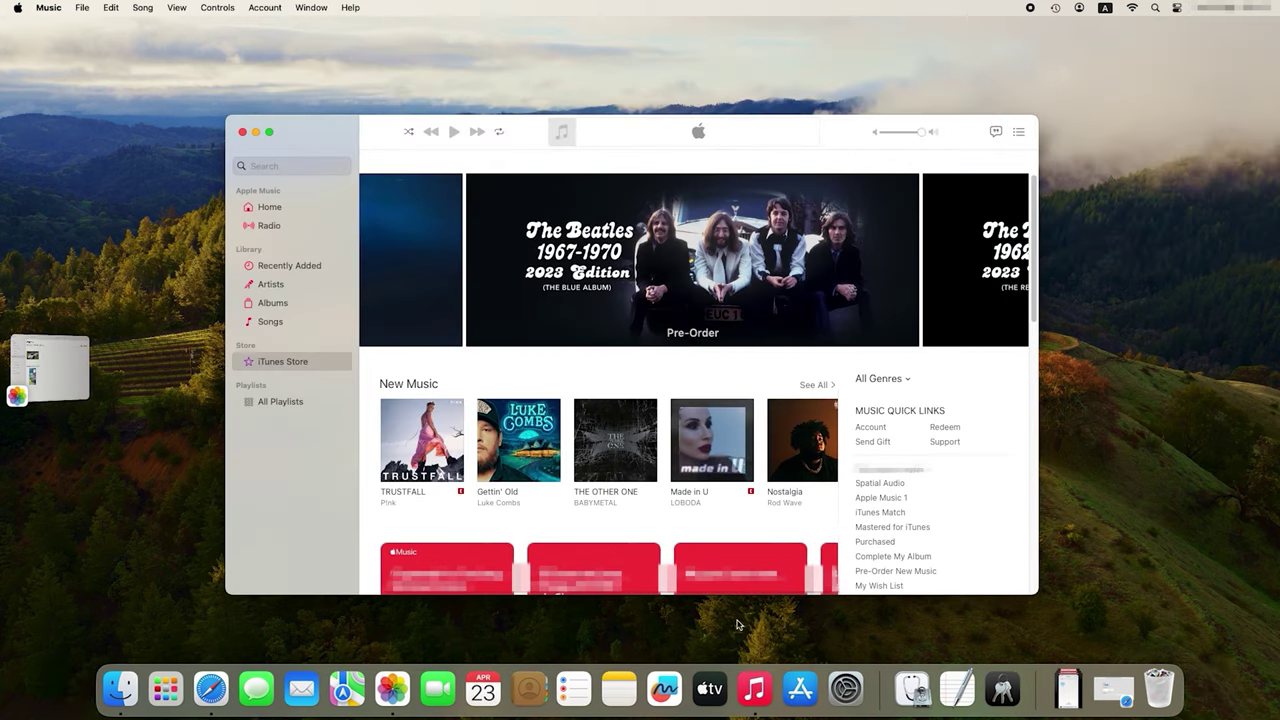
click(800, 688)
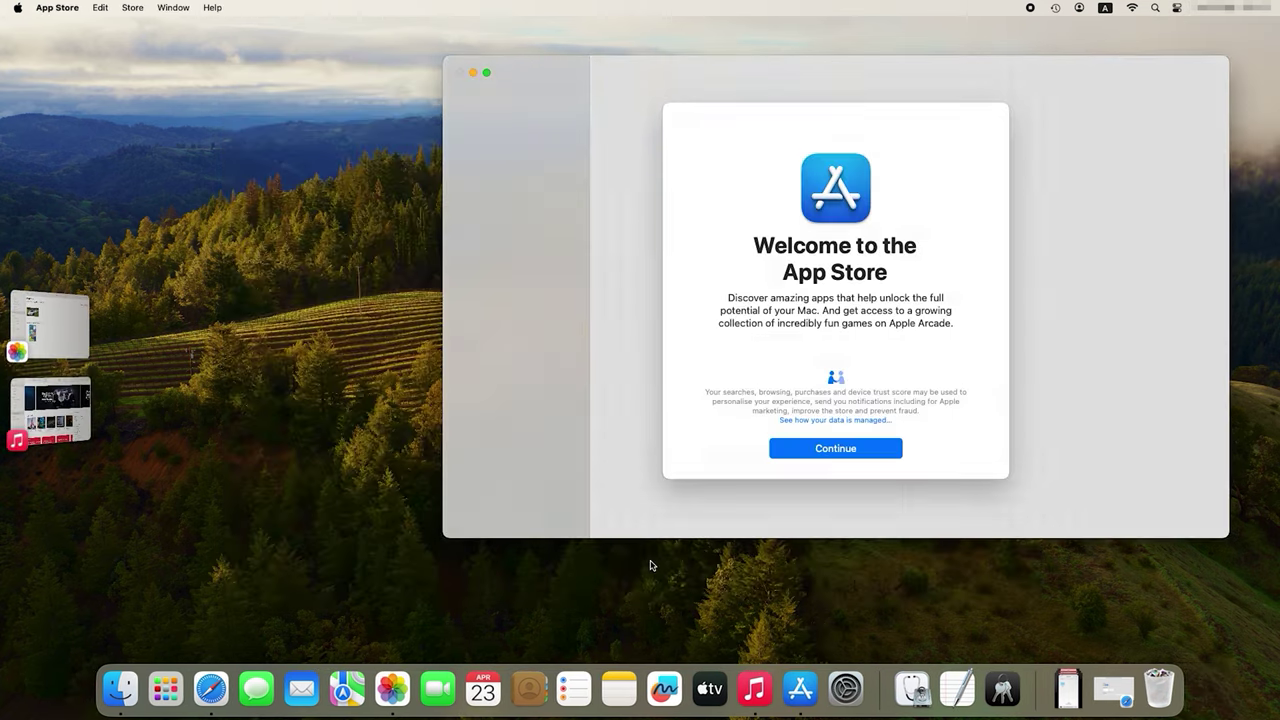
click(709, 688)
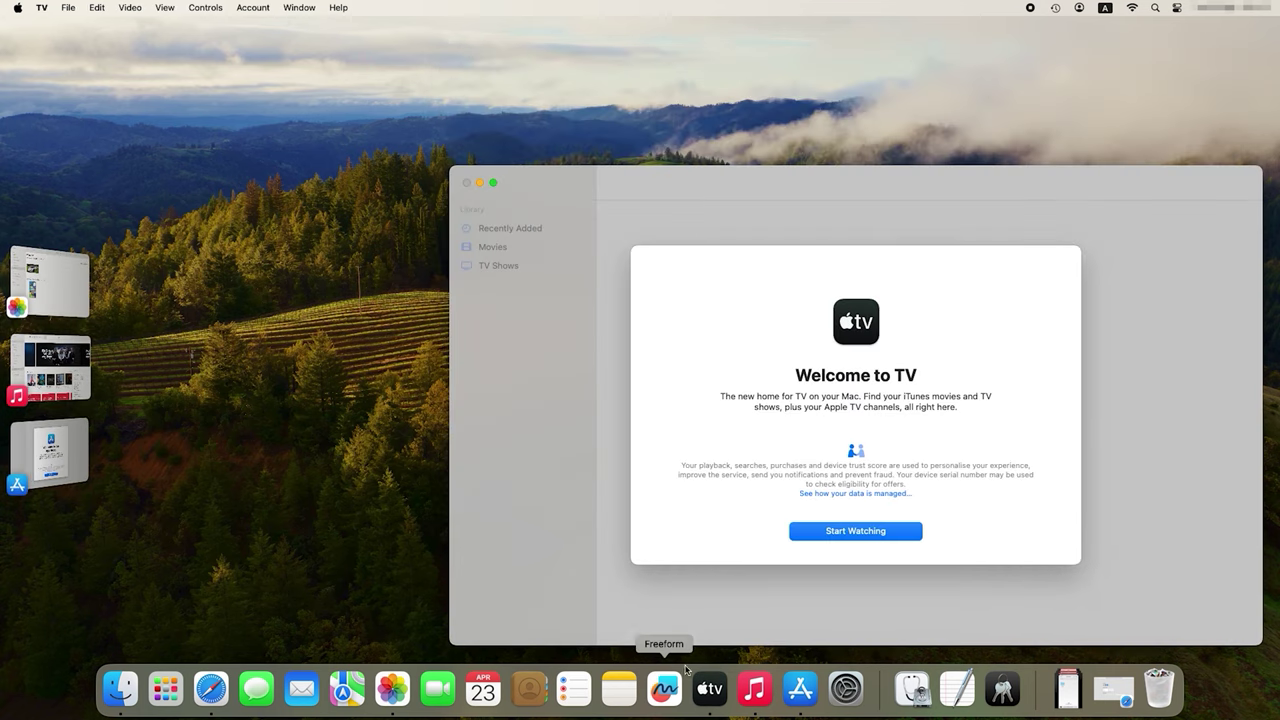
click(605, 684)
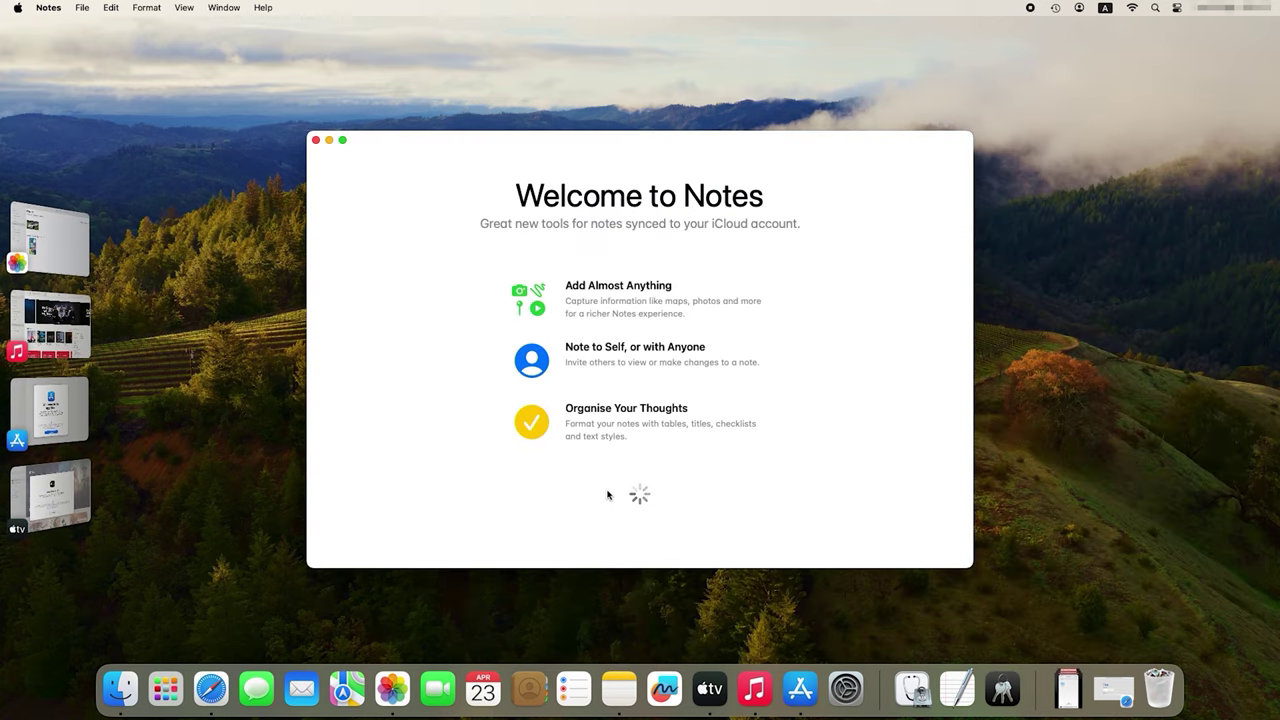
click(641, 488)
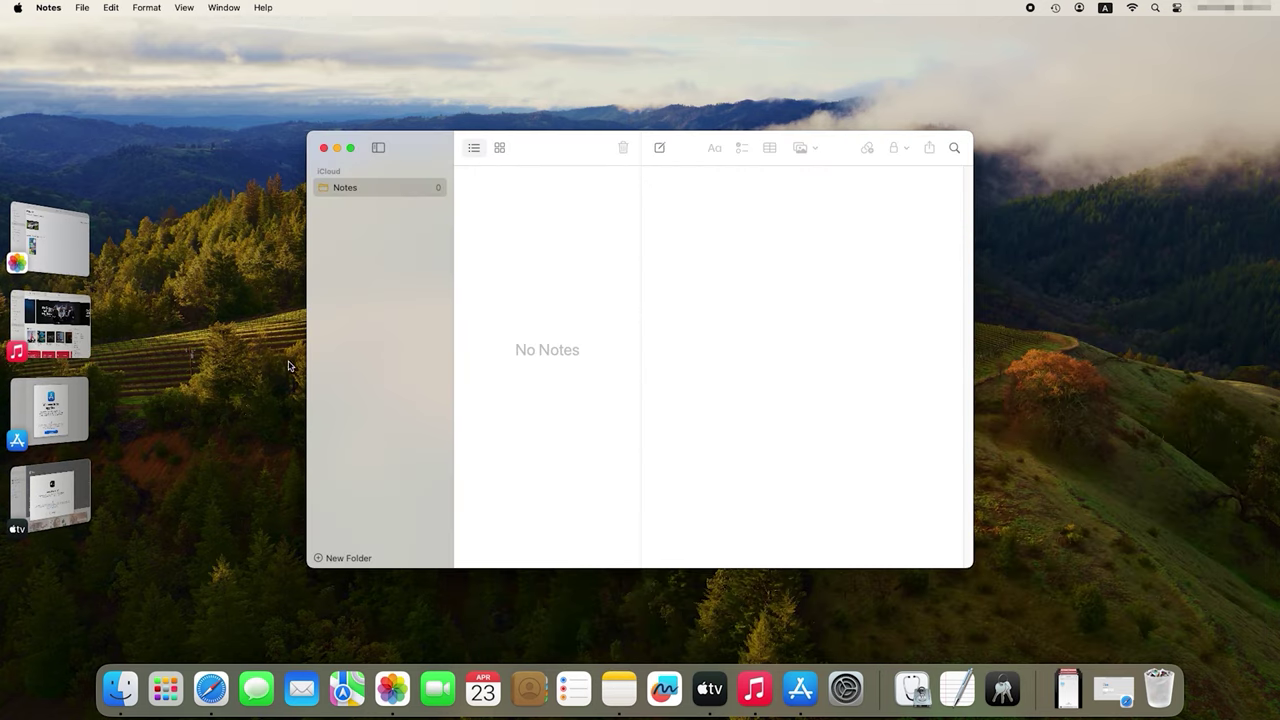
Step: Switch through the Music, Photos and App Store windows in Stage Manager, ending on the TV window
click(63, 350)
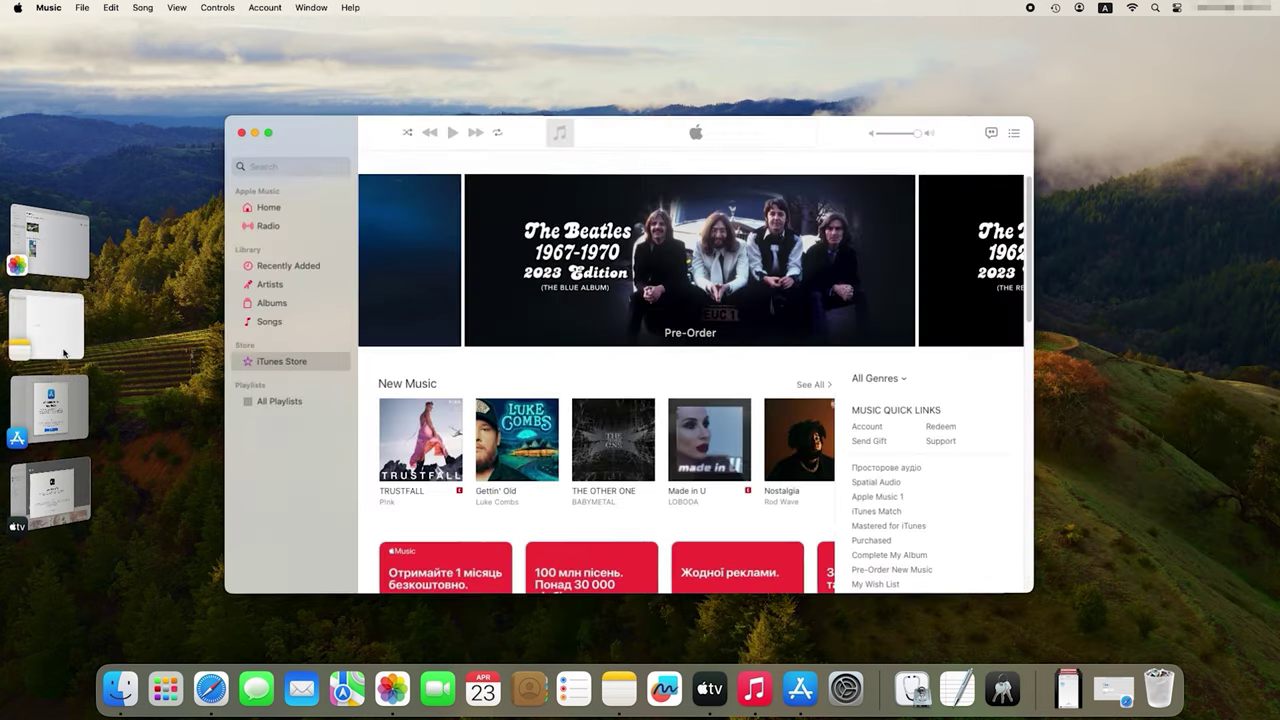
click(50, 240)
click(55, 432)
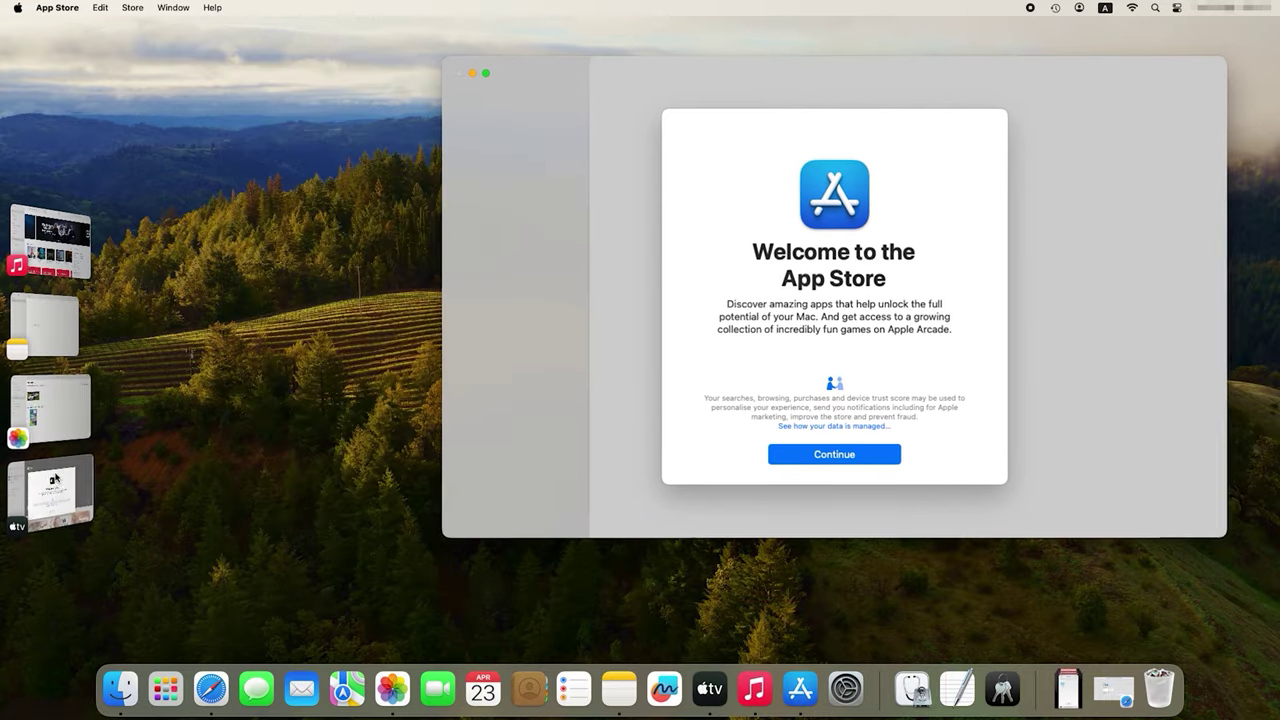
click(50, 490)
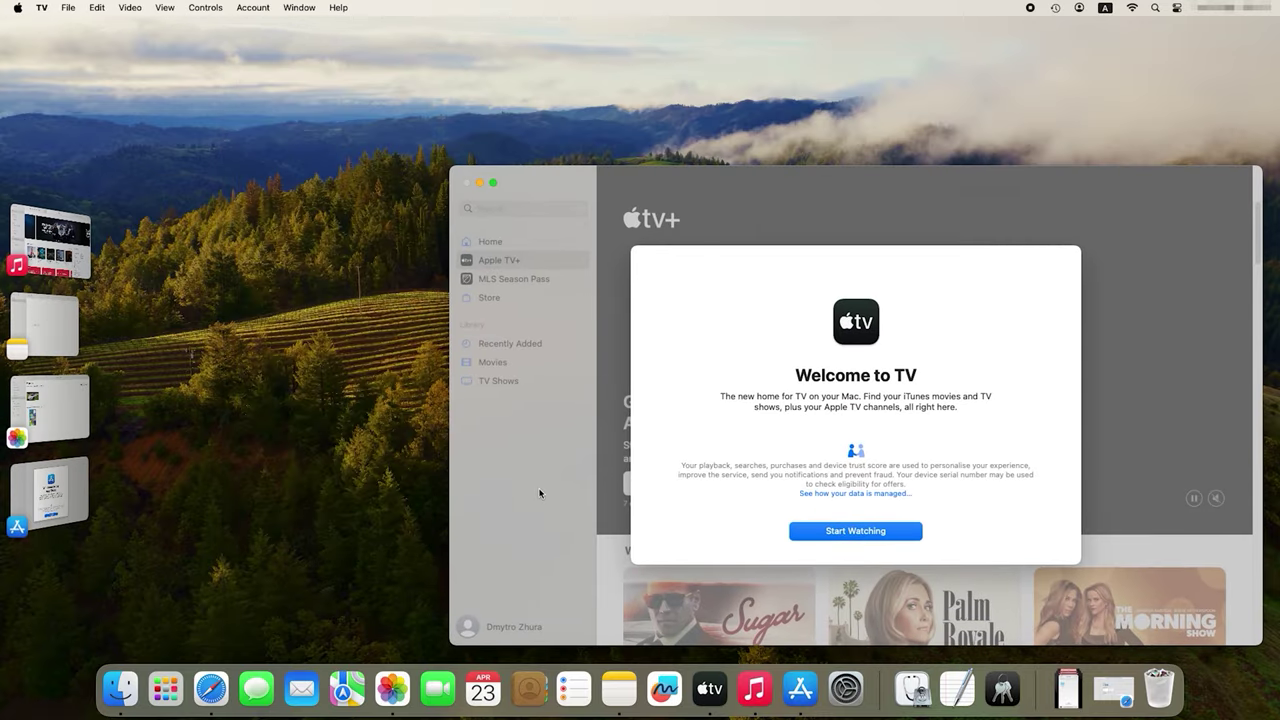
Step: Add the Photos and Music windows to the TV window's group in Stage Manager, and bring TV to the front
click(30, 415)
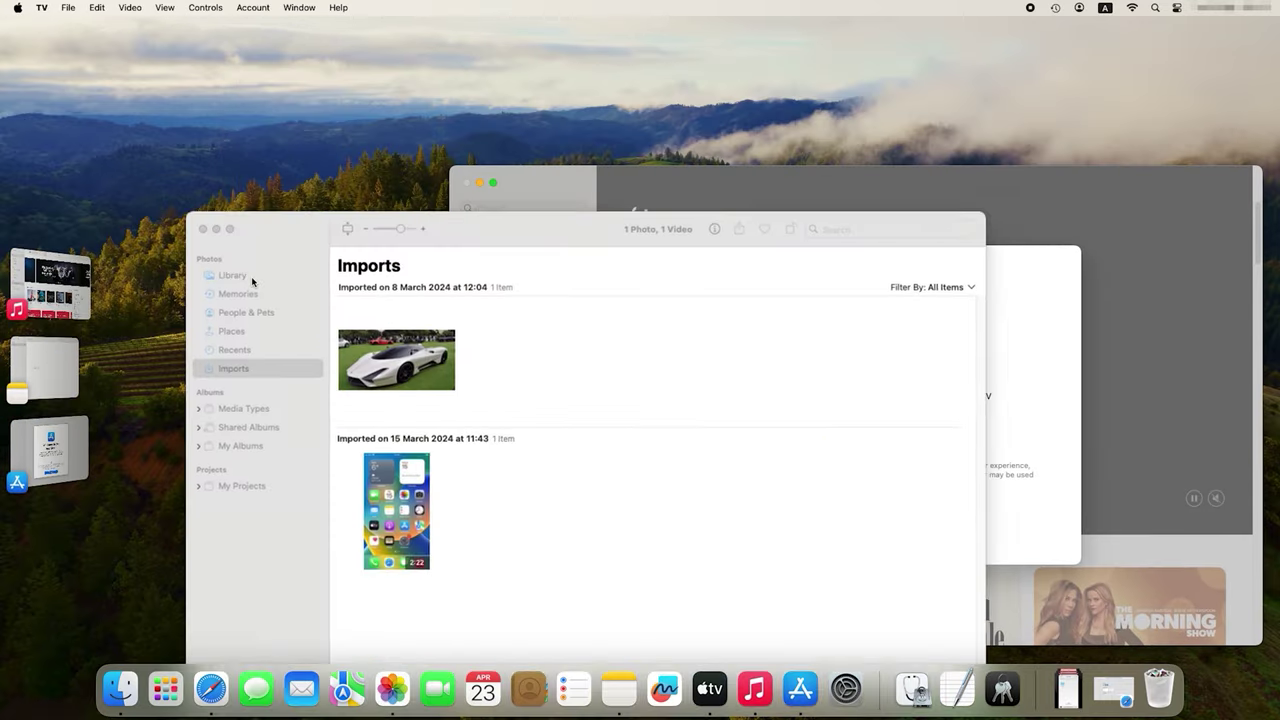
click(50, 287)
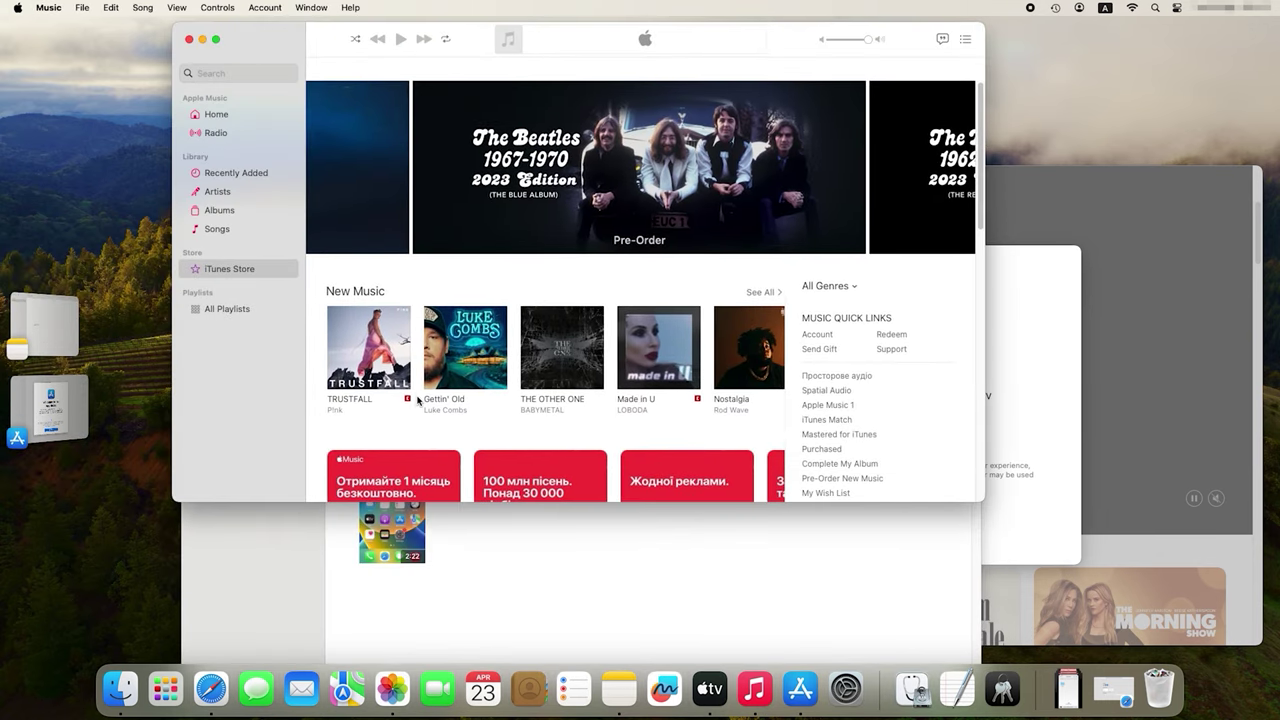
key(super+Tab)
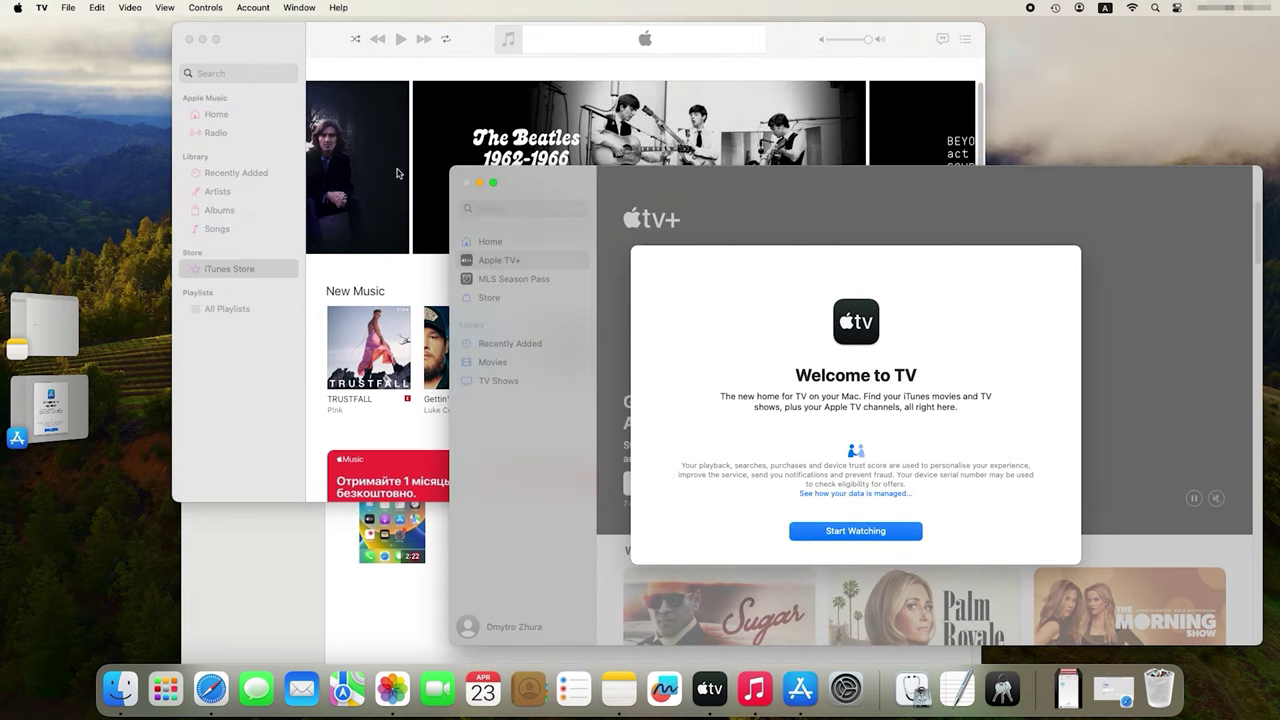
Step: Minimise the TV and Music windows out of the group, and move the Photos window to the middle of the screen
click(480, 183)
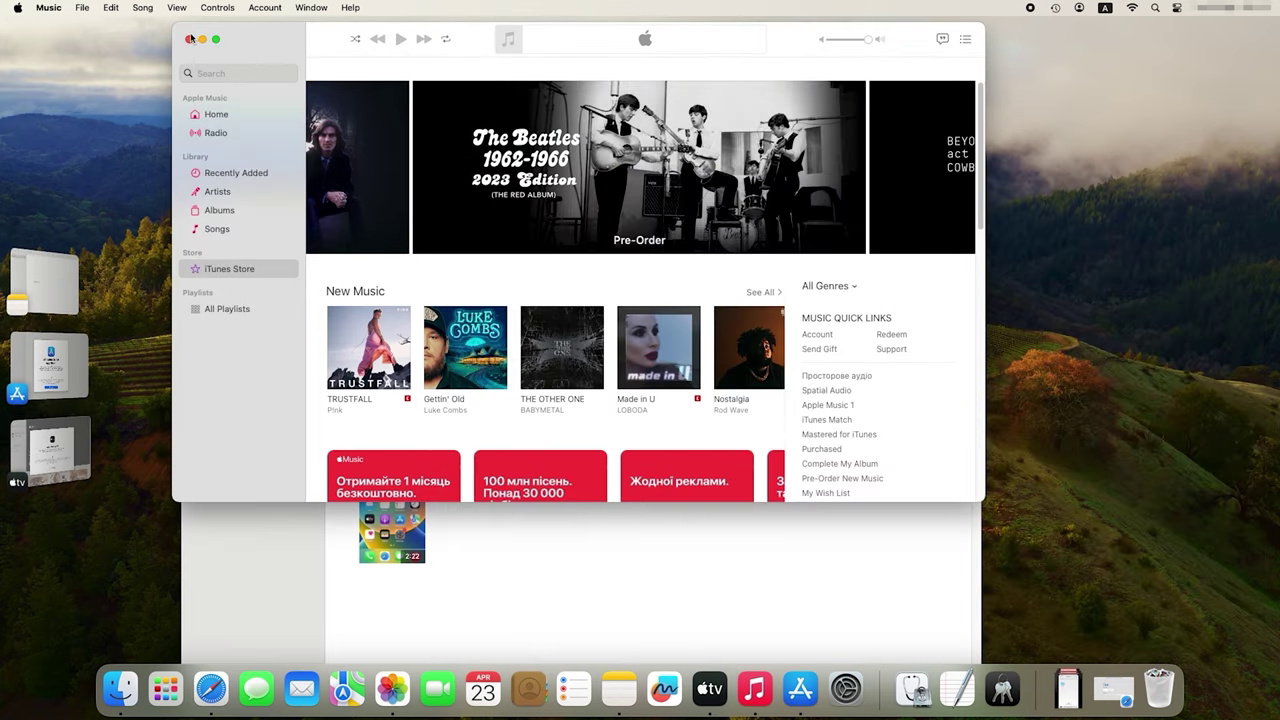
click(203, 40)
drag(532, 222, 636, 106)
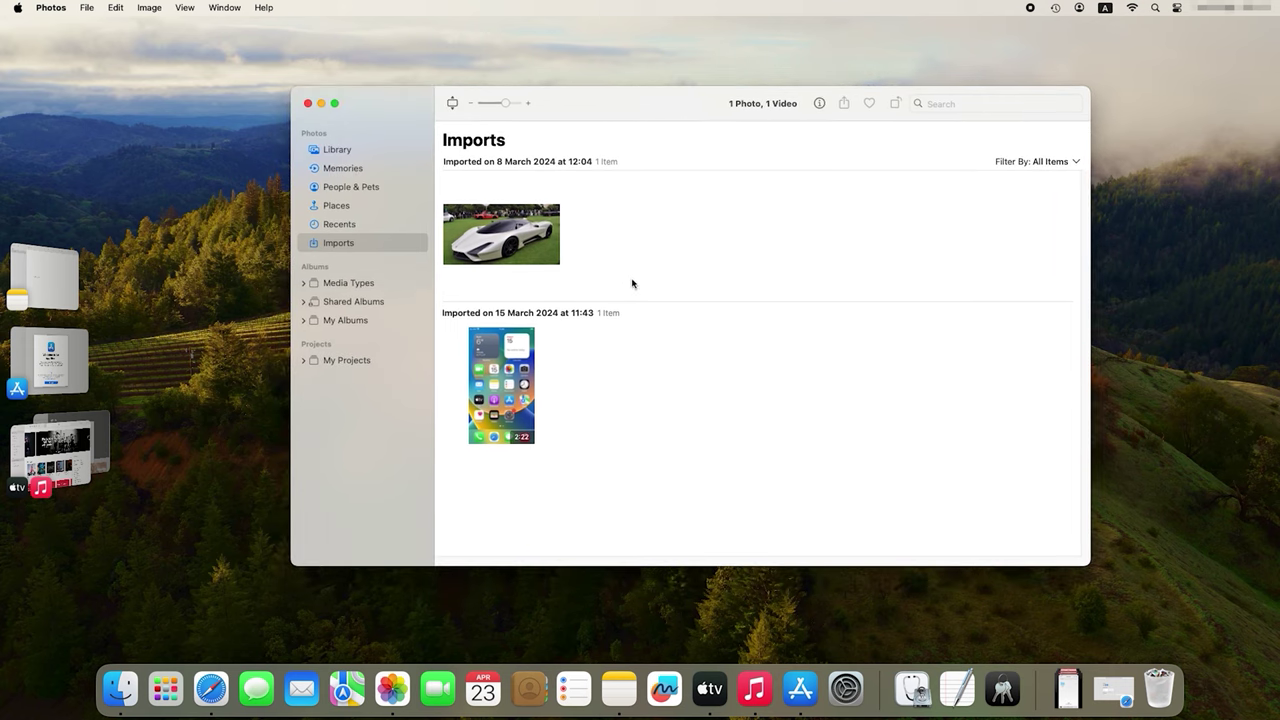
Step: Turn off Stage Manager
click(1176, 8)
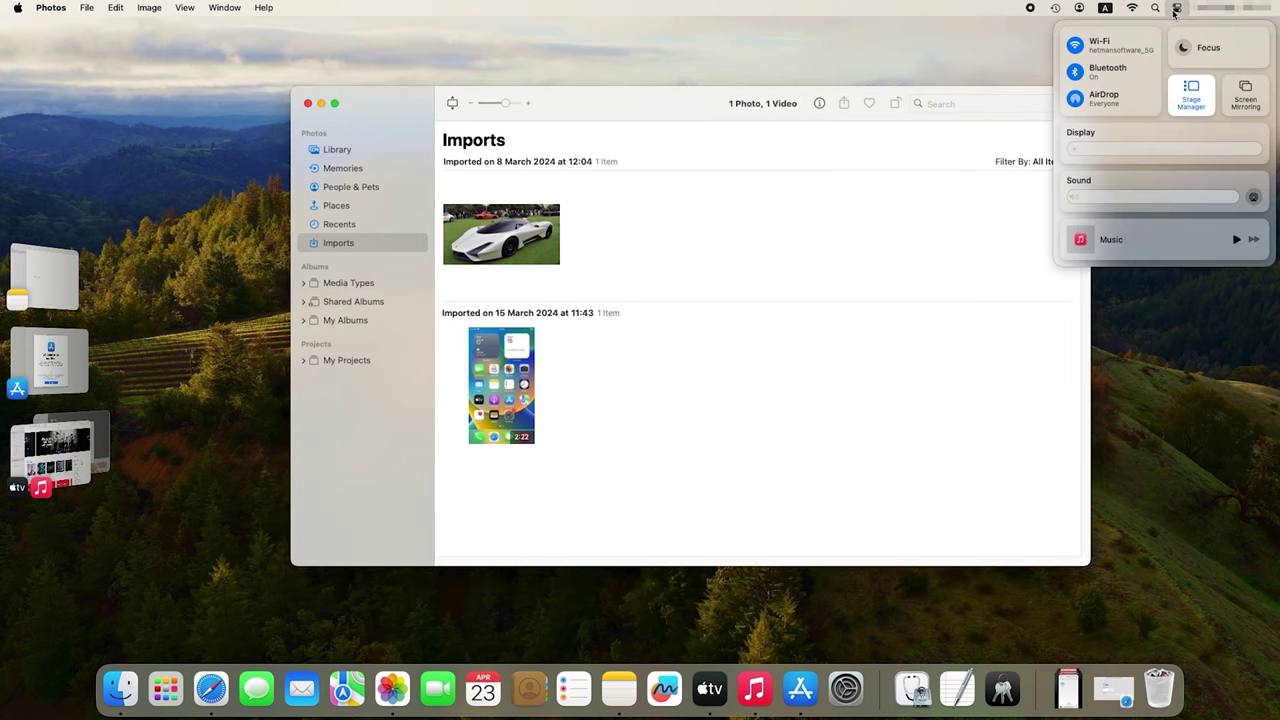
click(1199, 111)
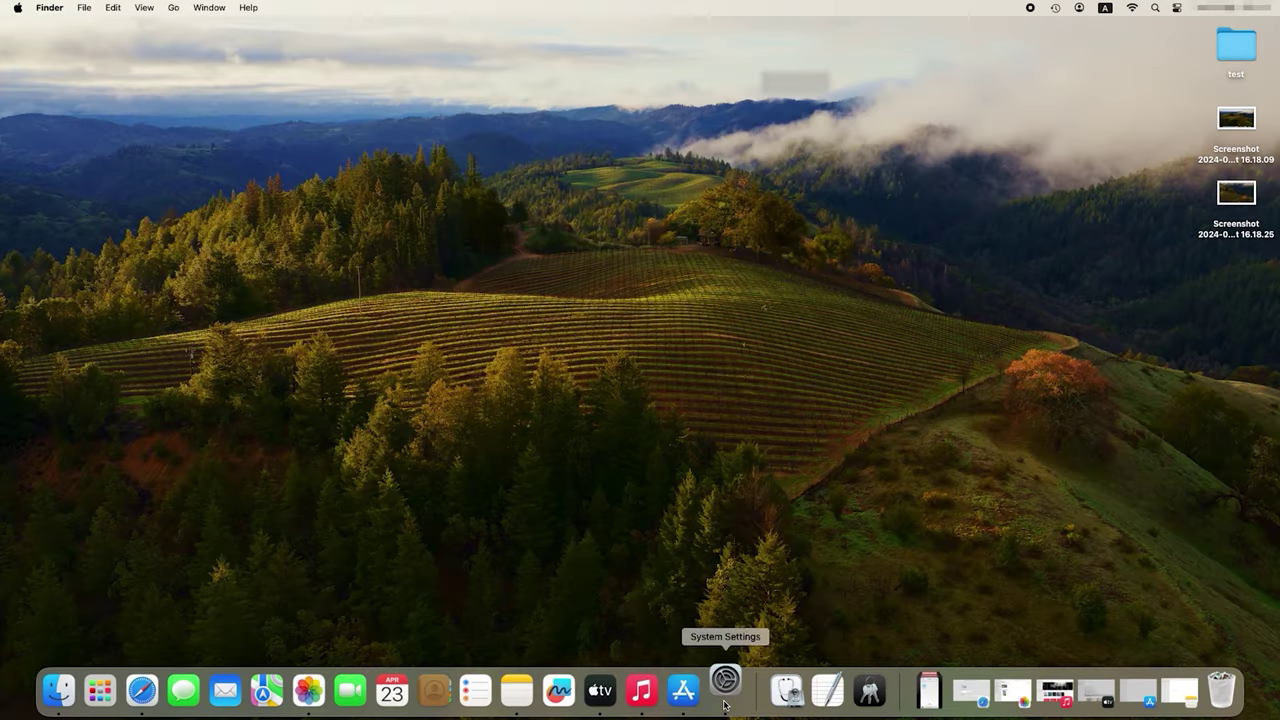
Step: Open the Login Items in the General system settings and add LTSC.docx from the data folder
click(725, 690)
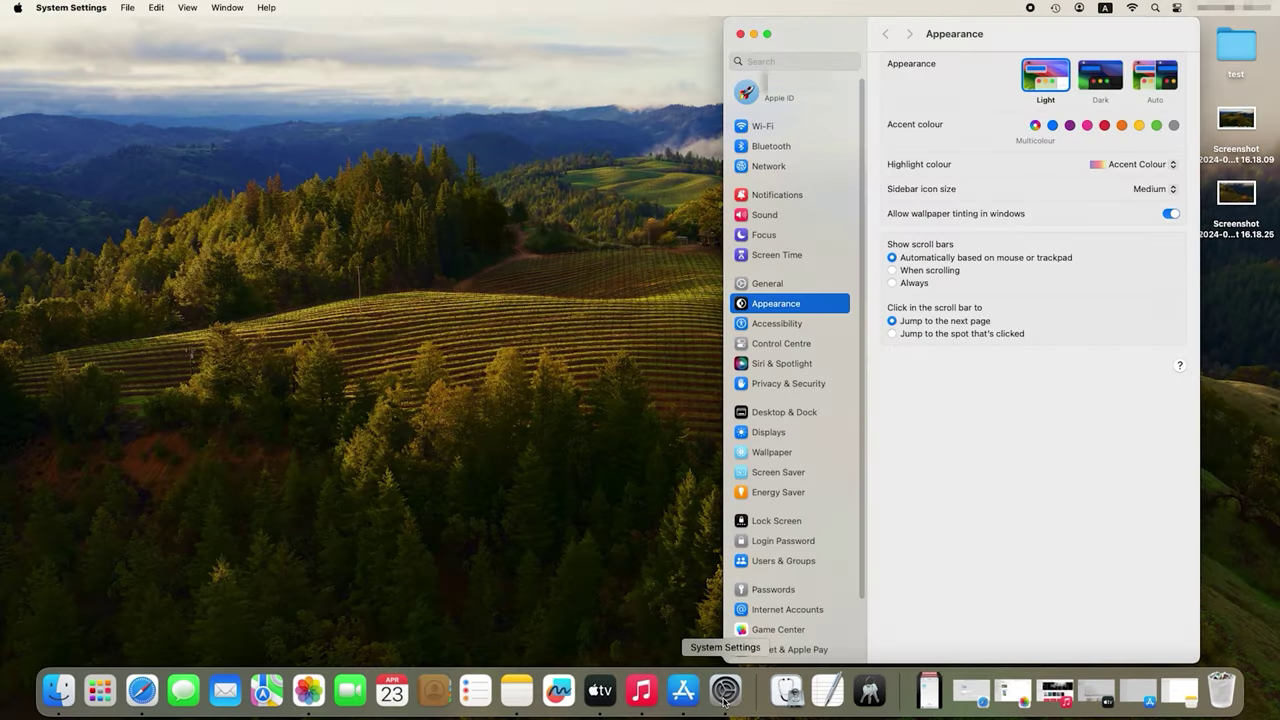
click(780, 288)
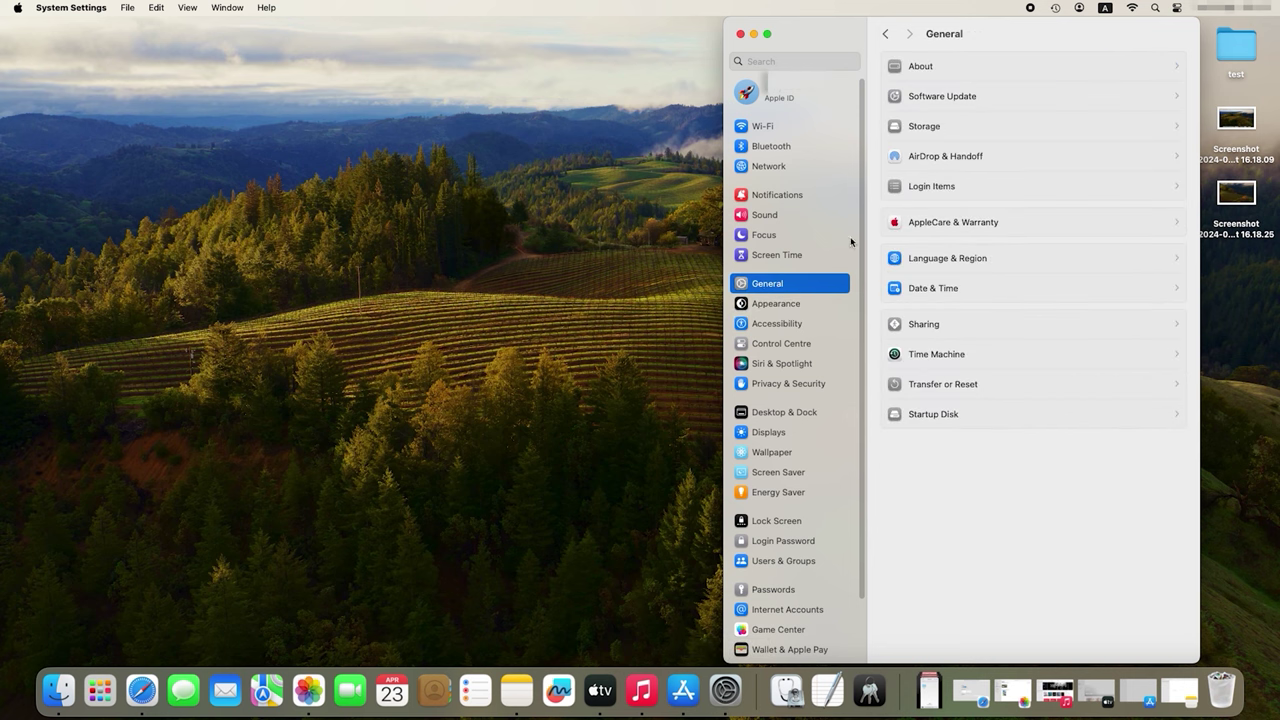
click(955, 190)
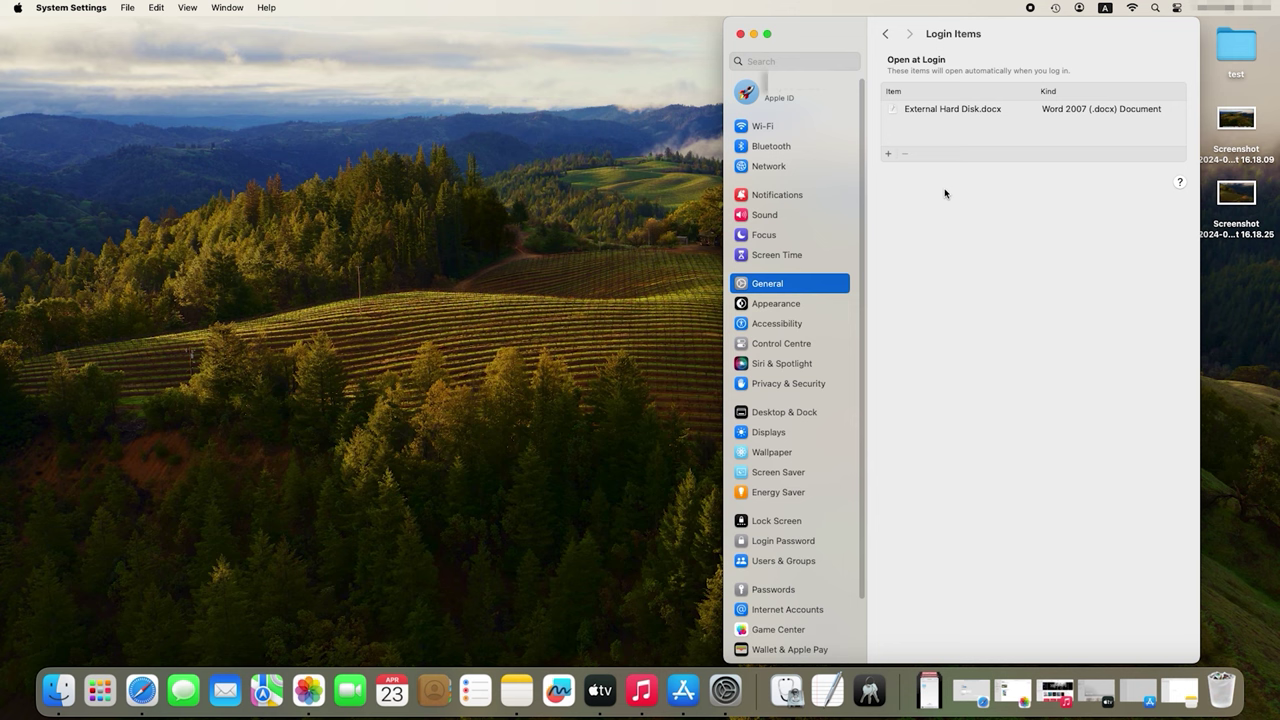
click(888, 154)
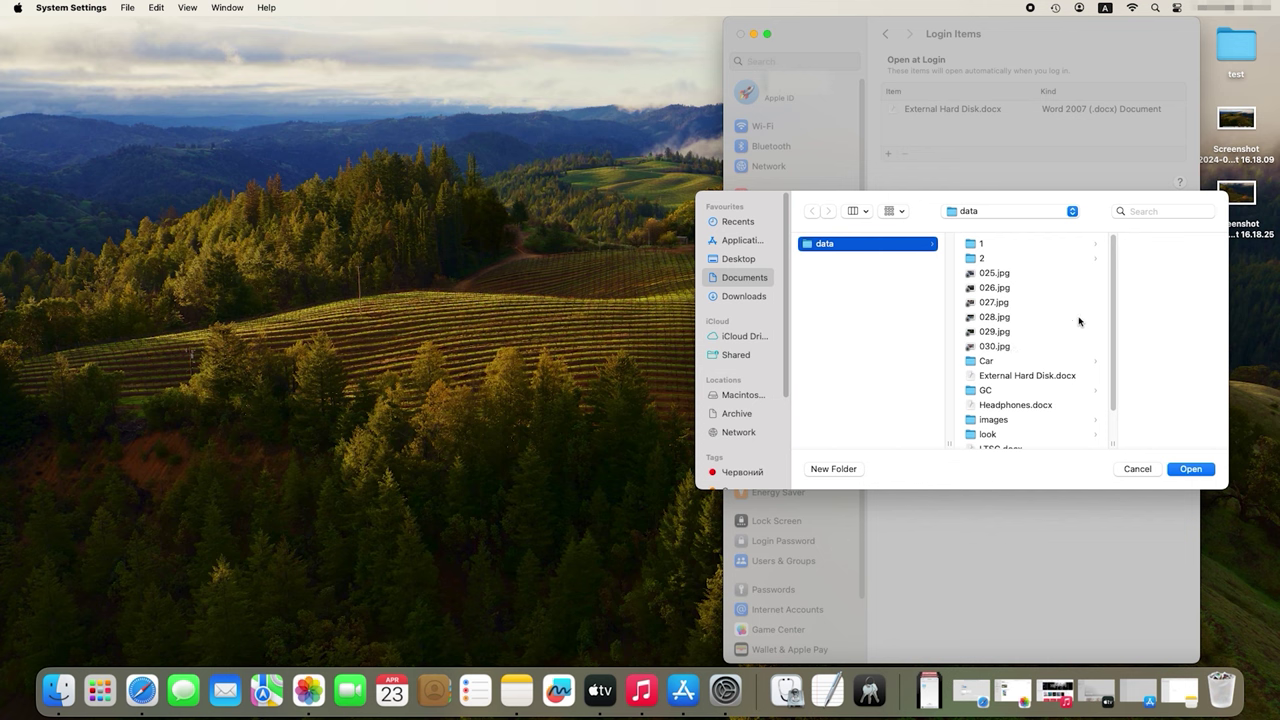
drag(1114, 317, 1120, 405)
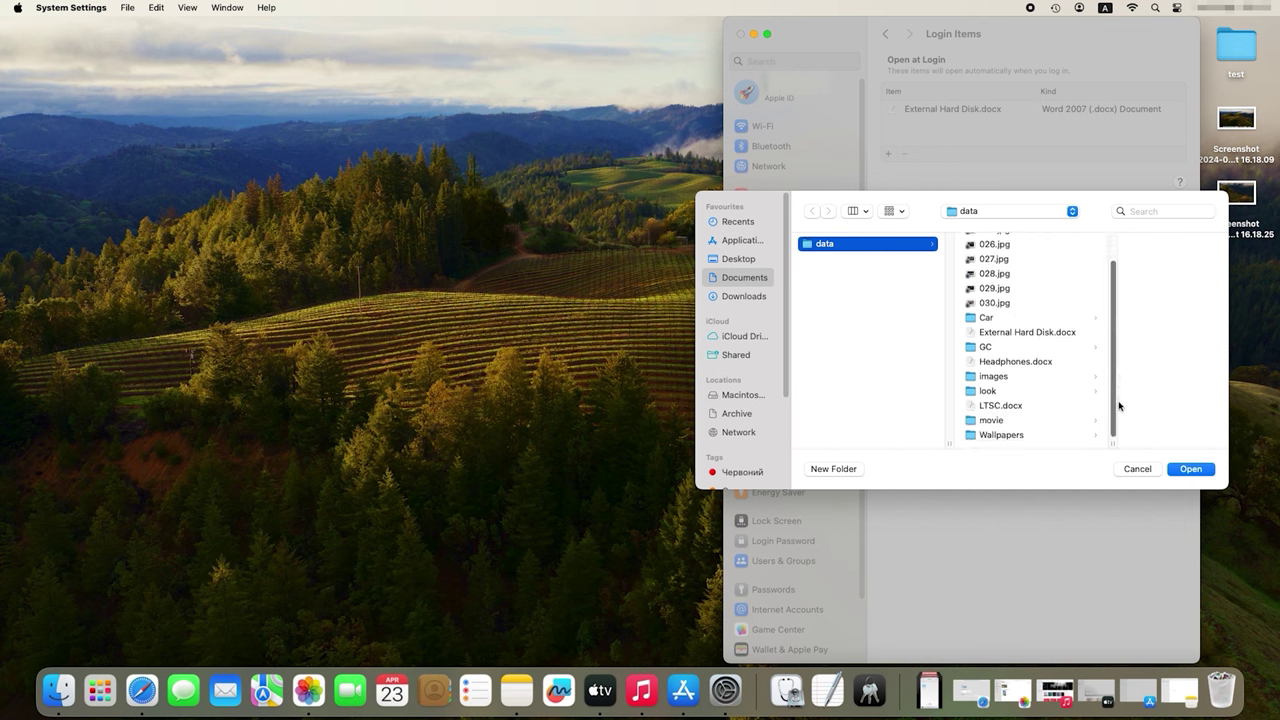
click(1006, 405)
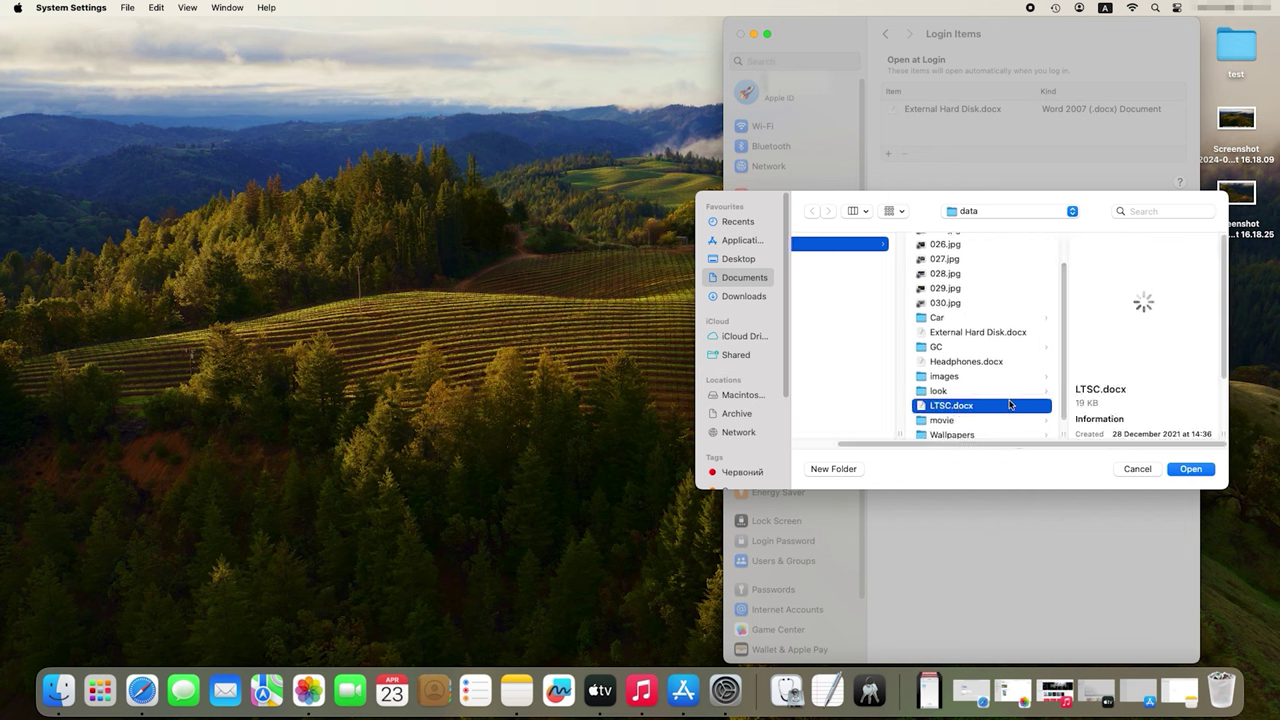
click(1193, 470)
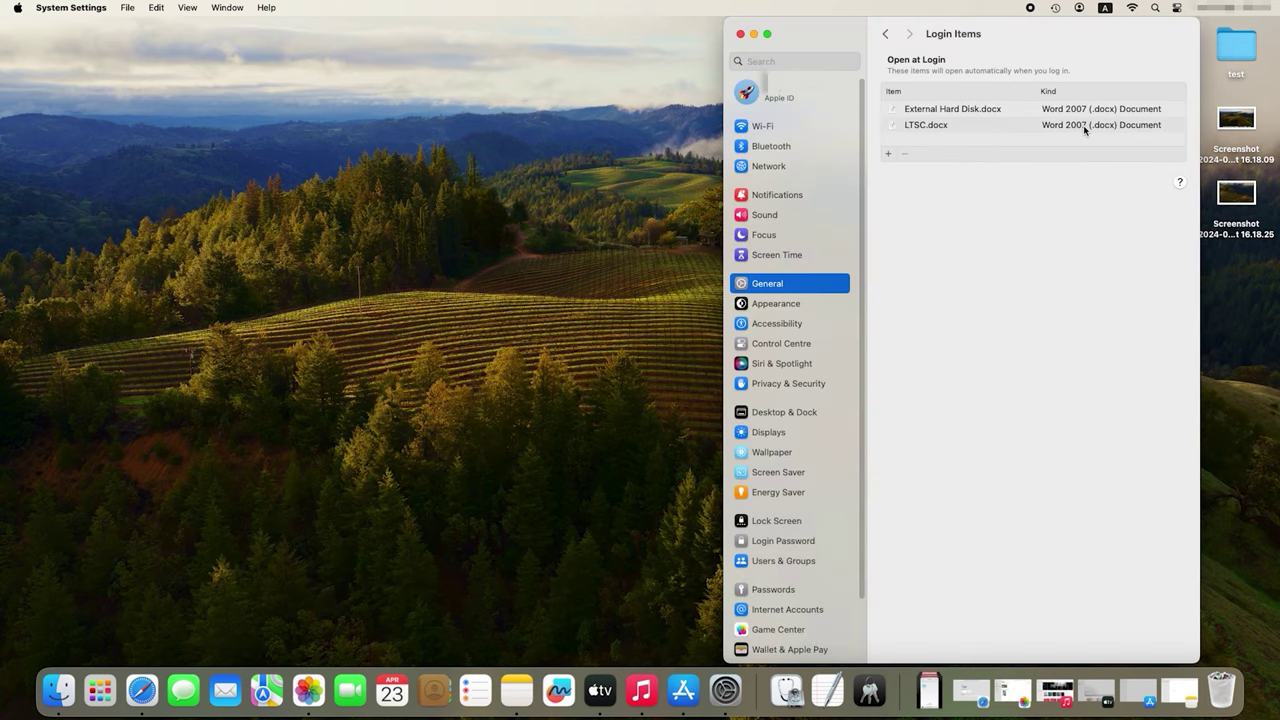
Step: Remove External Hard Disk.docx from the login items, and set the Contacts app in the Dock to open at login
click(918, 110)
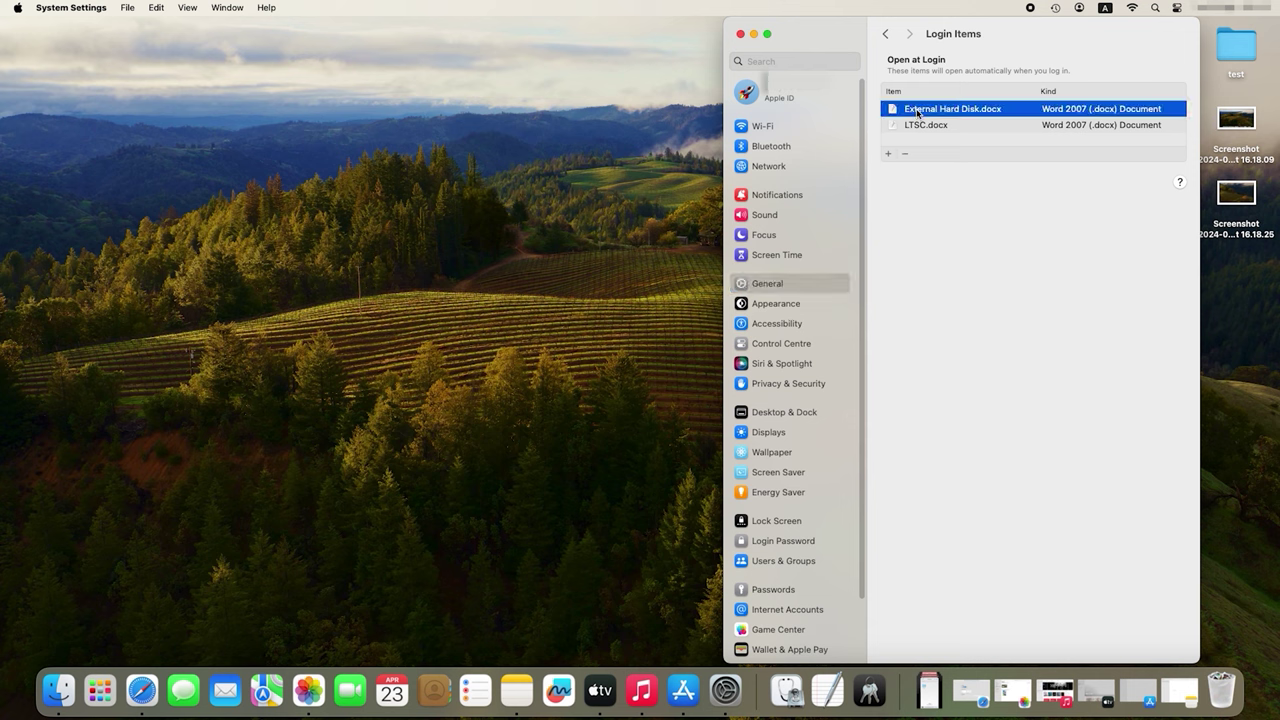
click(906, 153)
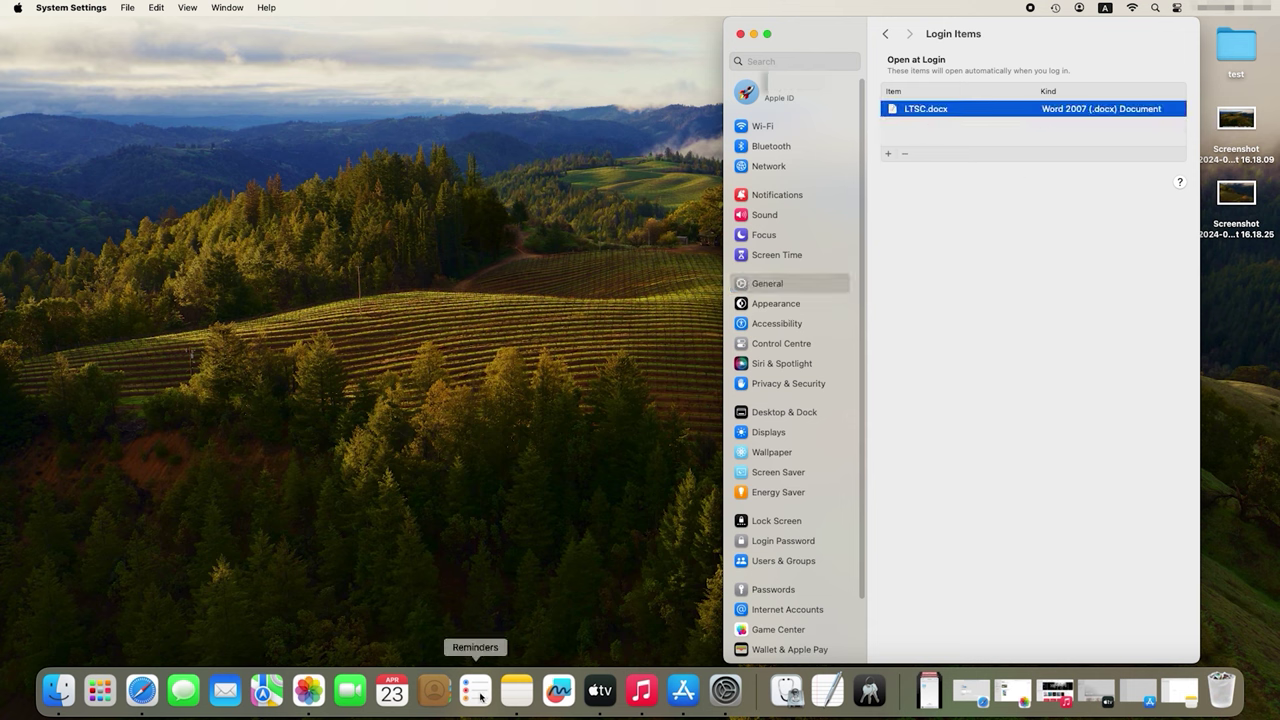
right_click(439, 697)
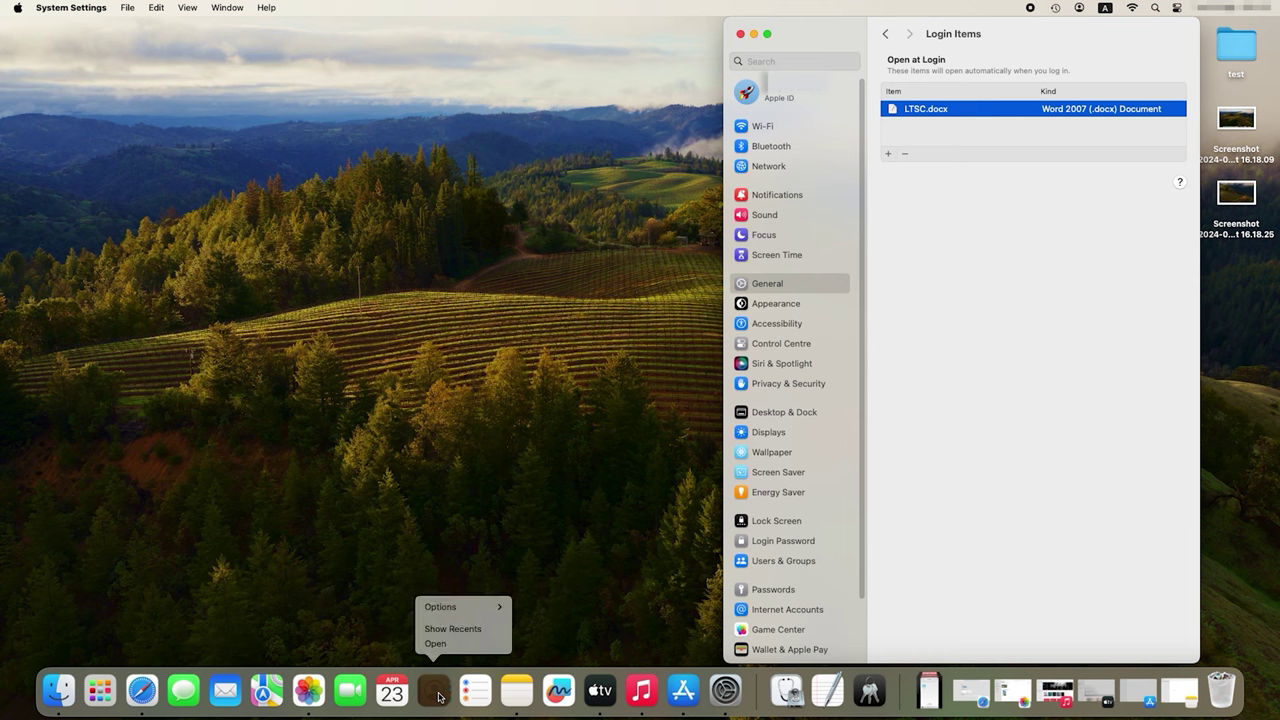
mouse_move(470, 607)
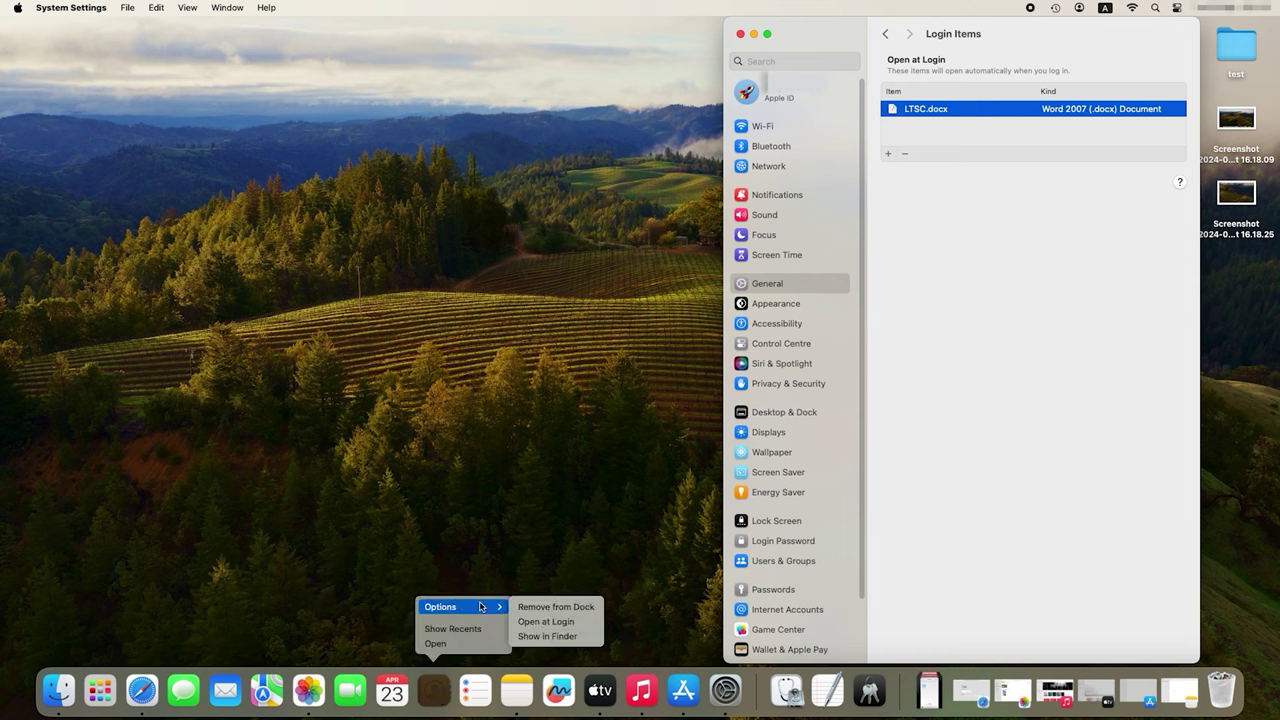
click(561, 622)
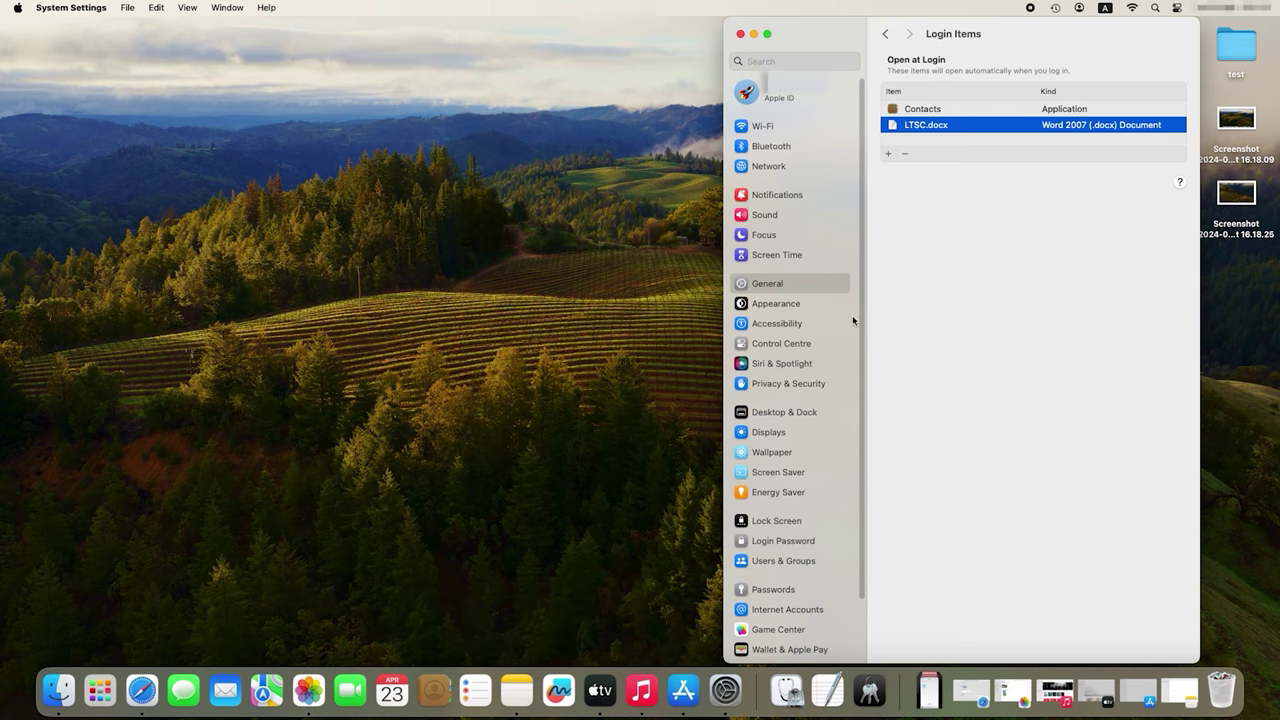
click(945, 112)
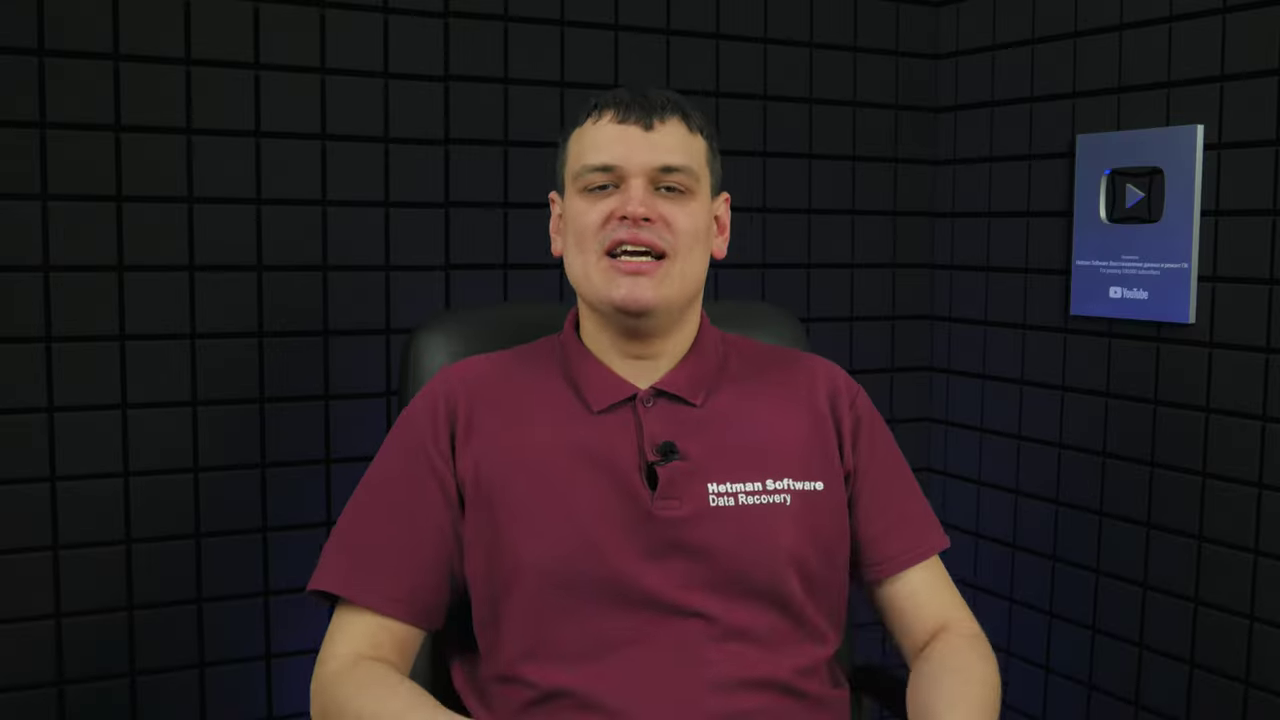
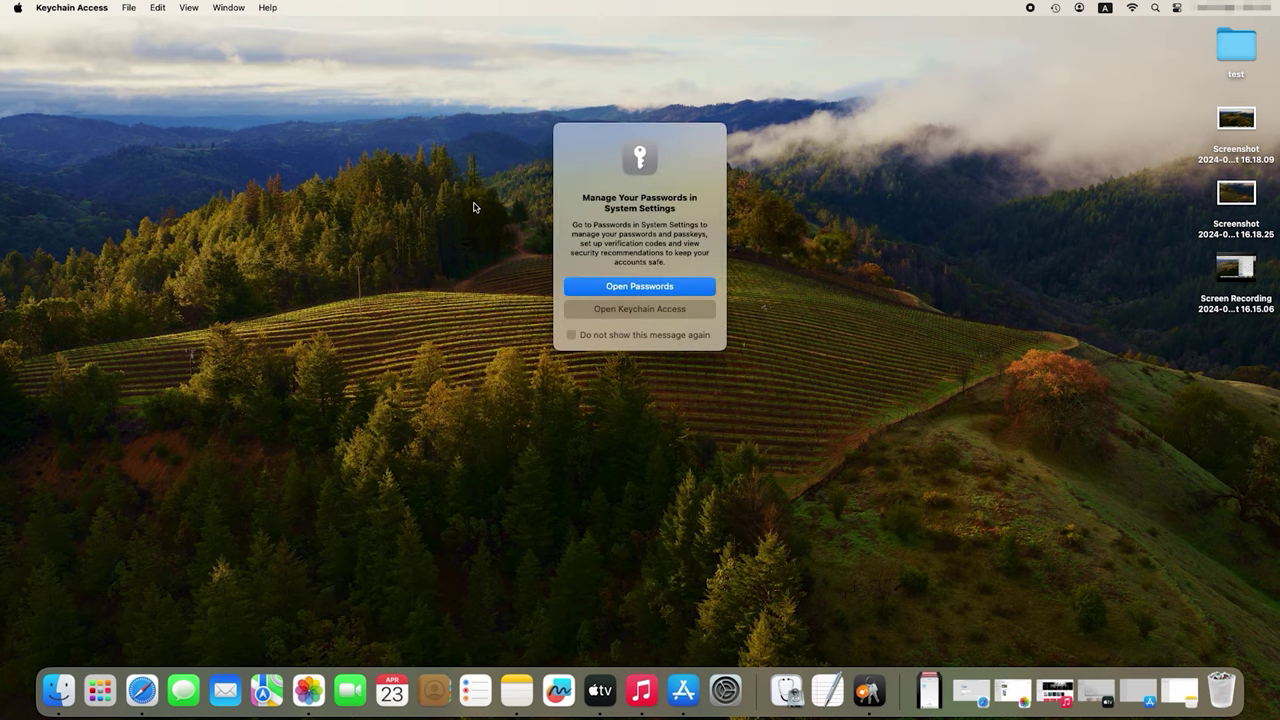
Step: Continue to Keychain Access, search for "hetman" and open the information of the hetmansoftware_5G network entry
click(651, 310)
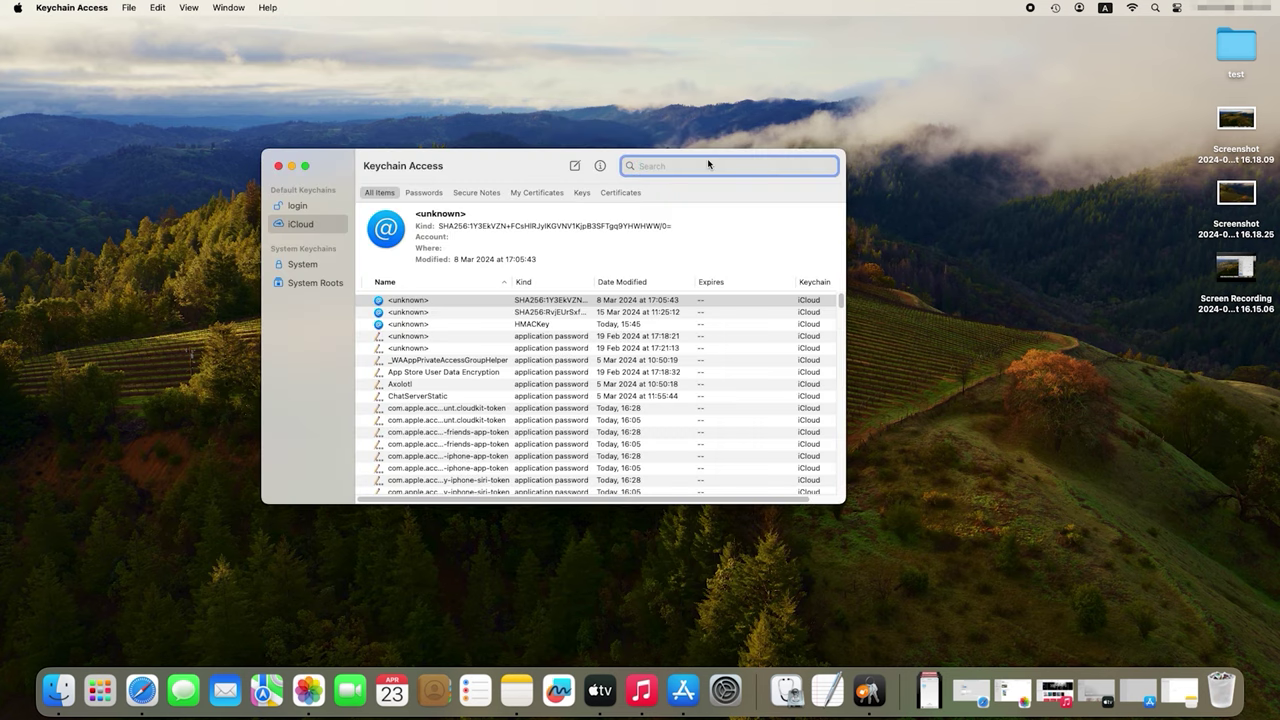
text(hetman)
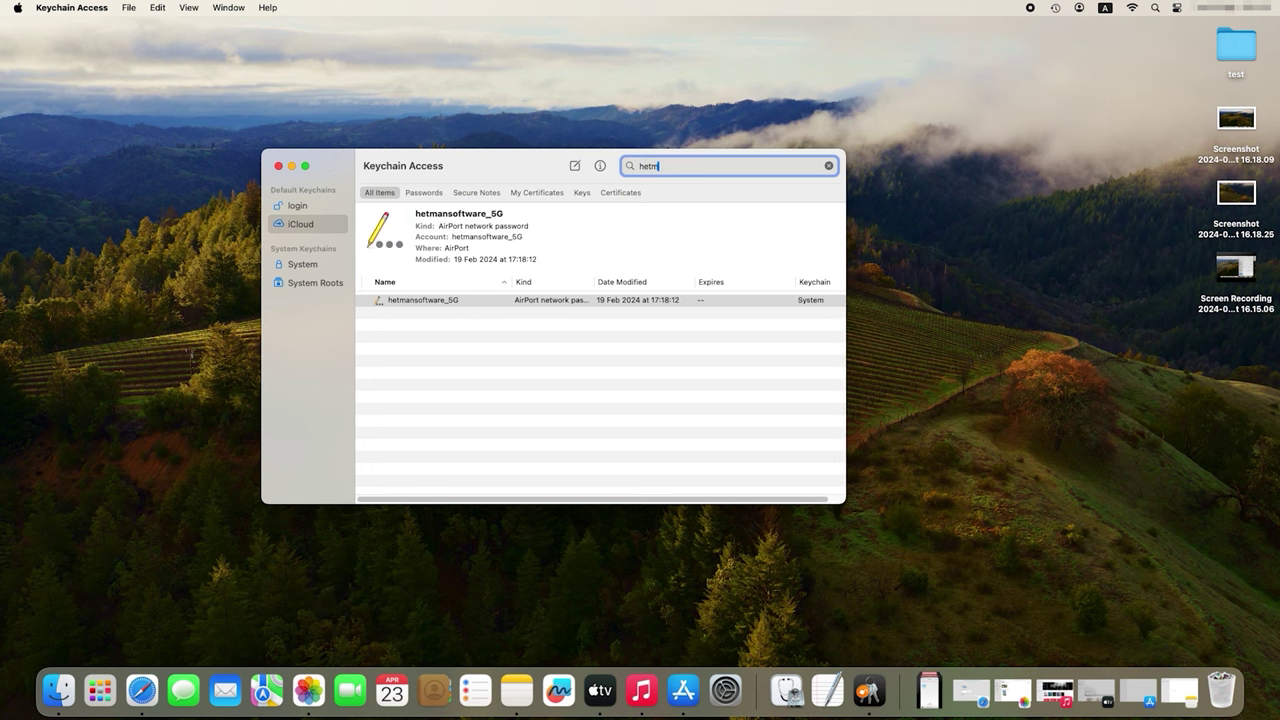
click(437, 304)
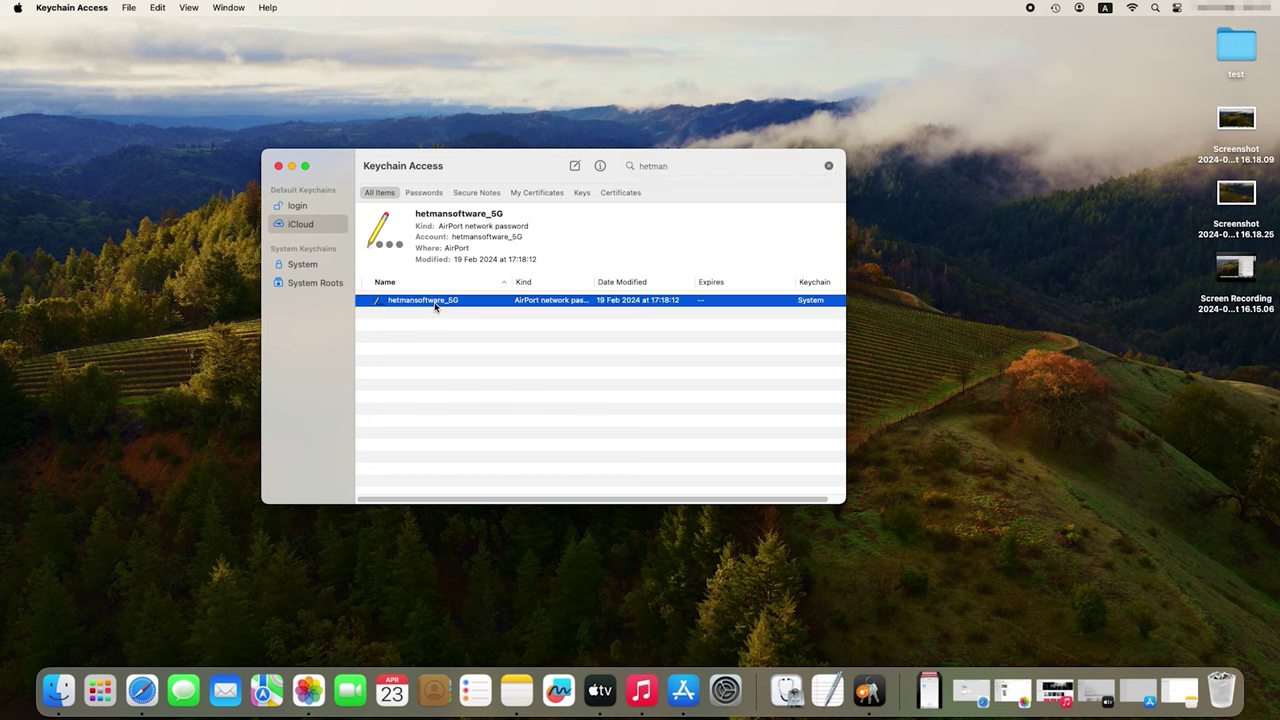
right_click(435, 306)
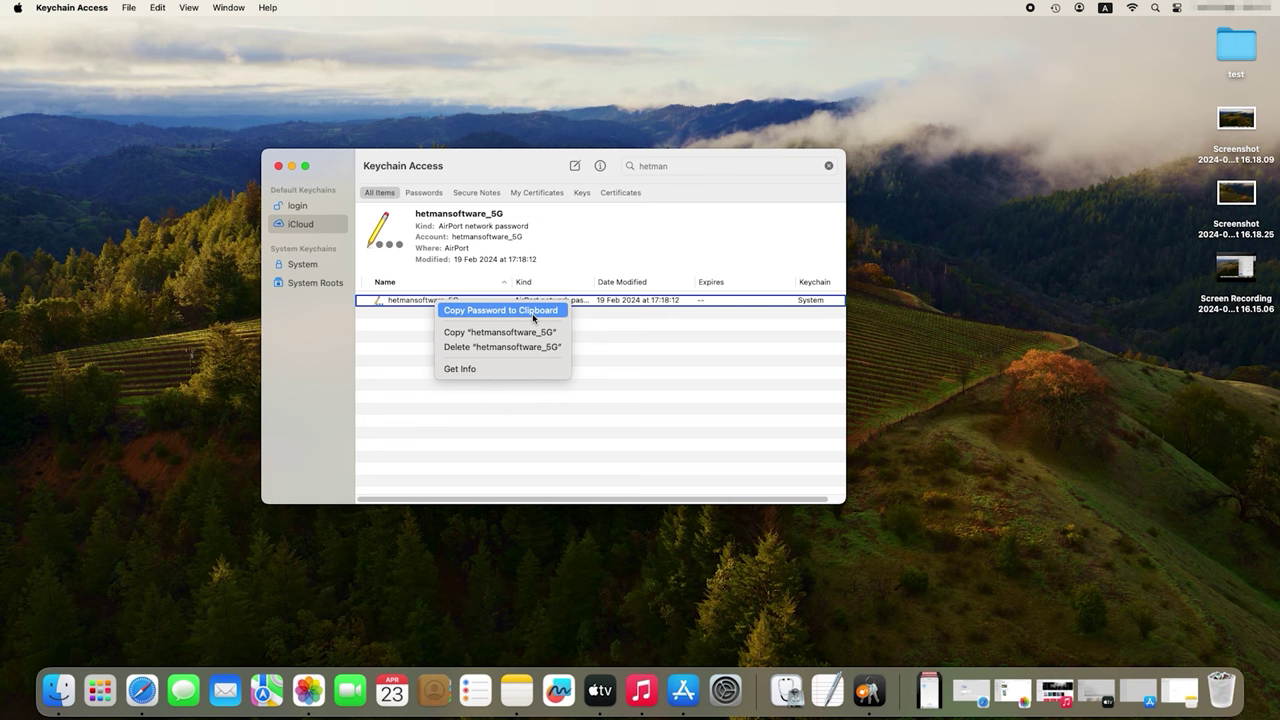
click(490, 369)
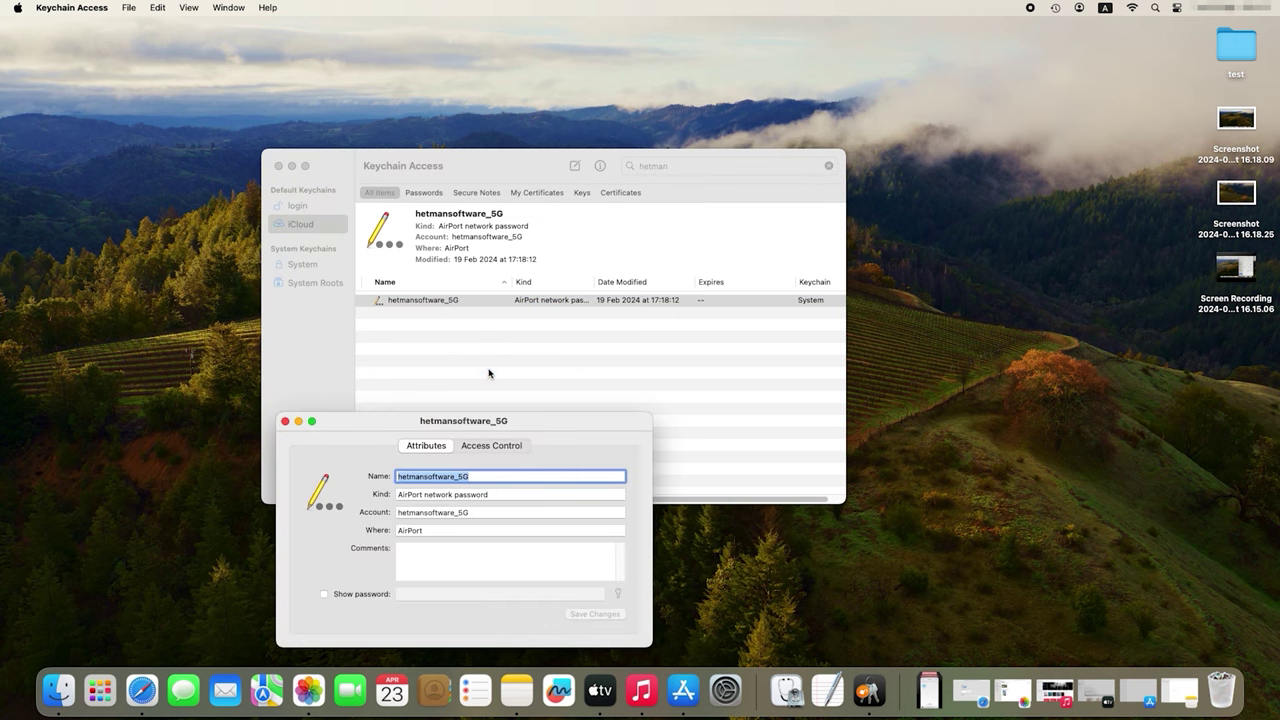
Step: Request the saved Wi-Fi password to be shown and authorise it with the Mac account password
click(326, 595)
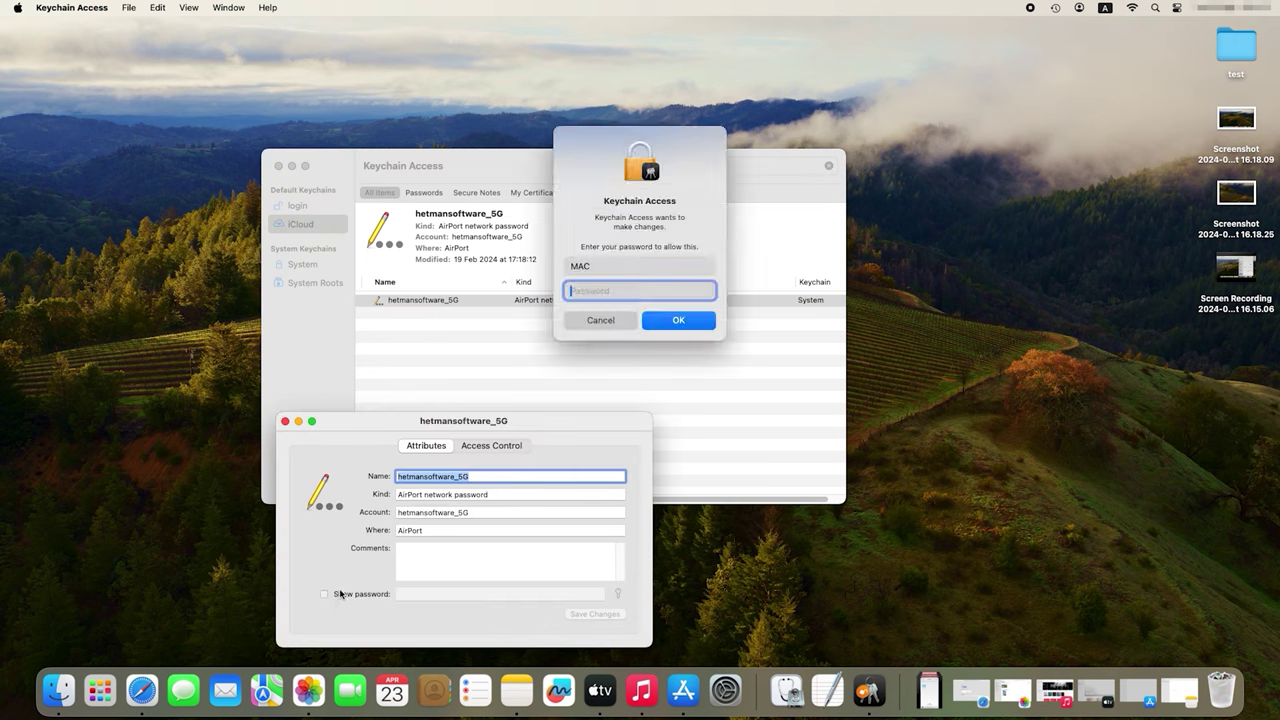
text(••••)
click(676, 322)
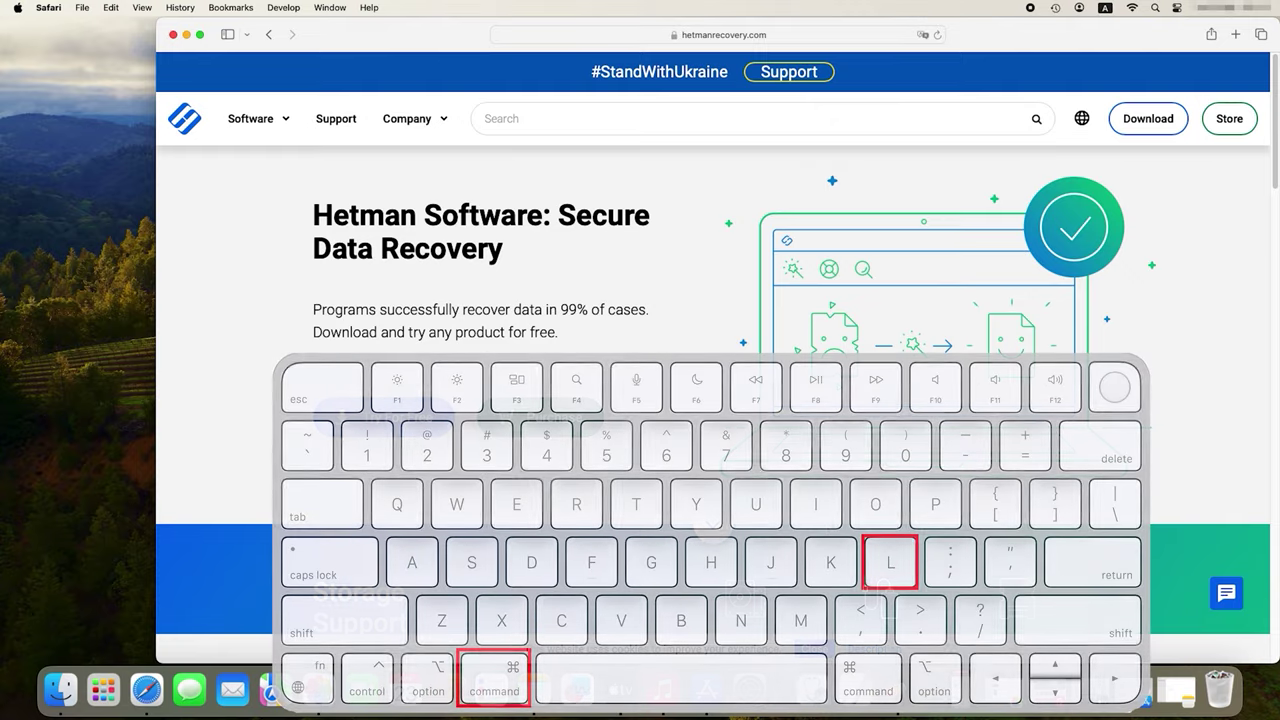
Step: Copy the address of the hetmanrecovery.com page and load it in a new Safari tab
key(super+l)
key(super+c)
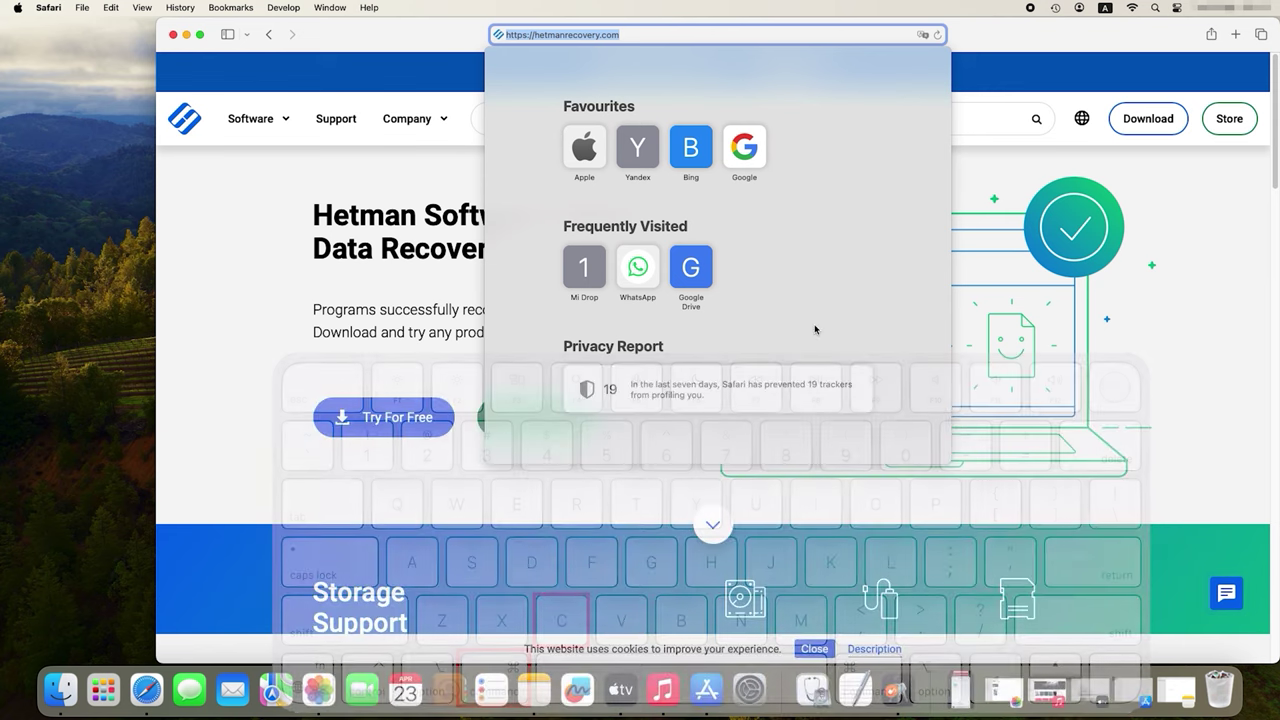
click(961, 89)
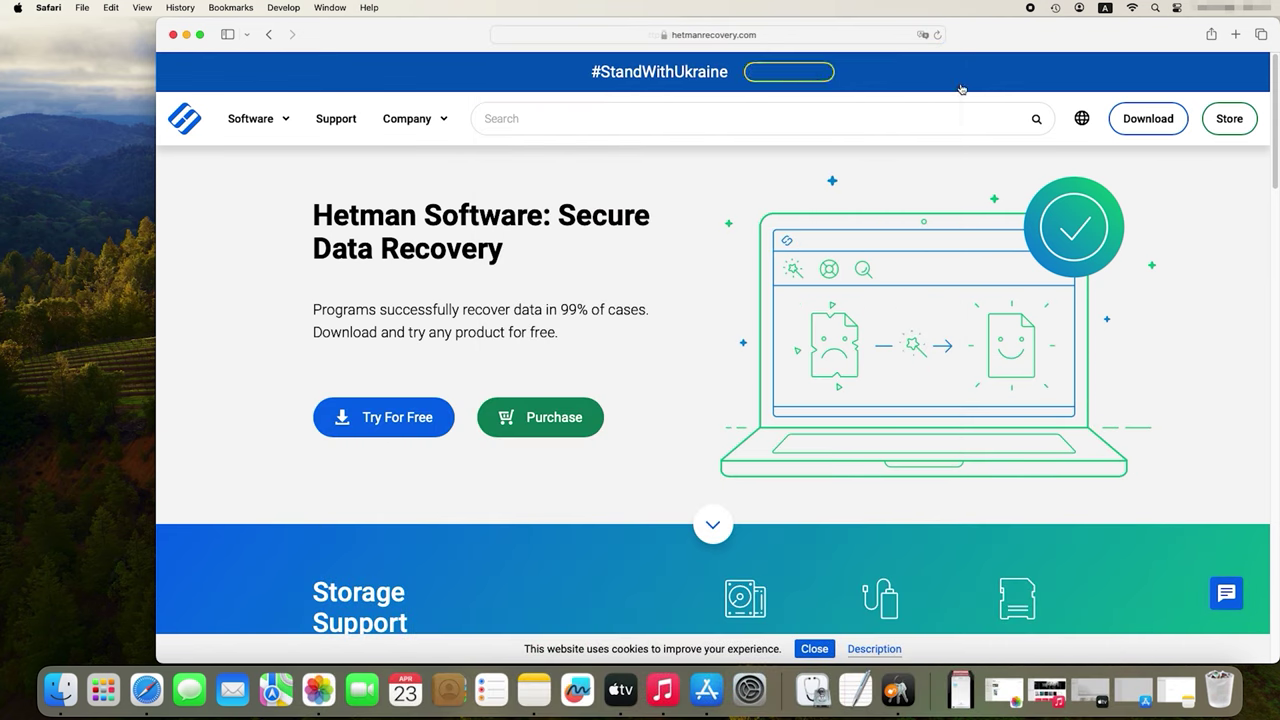
click(1235, 34)
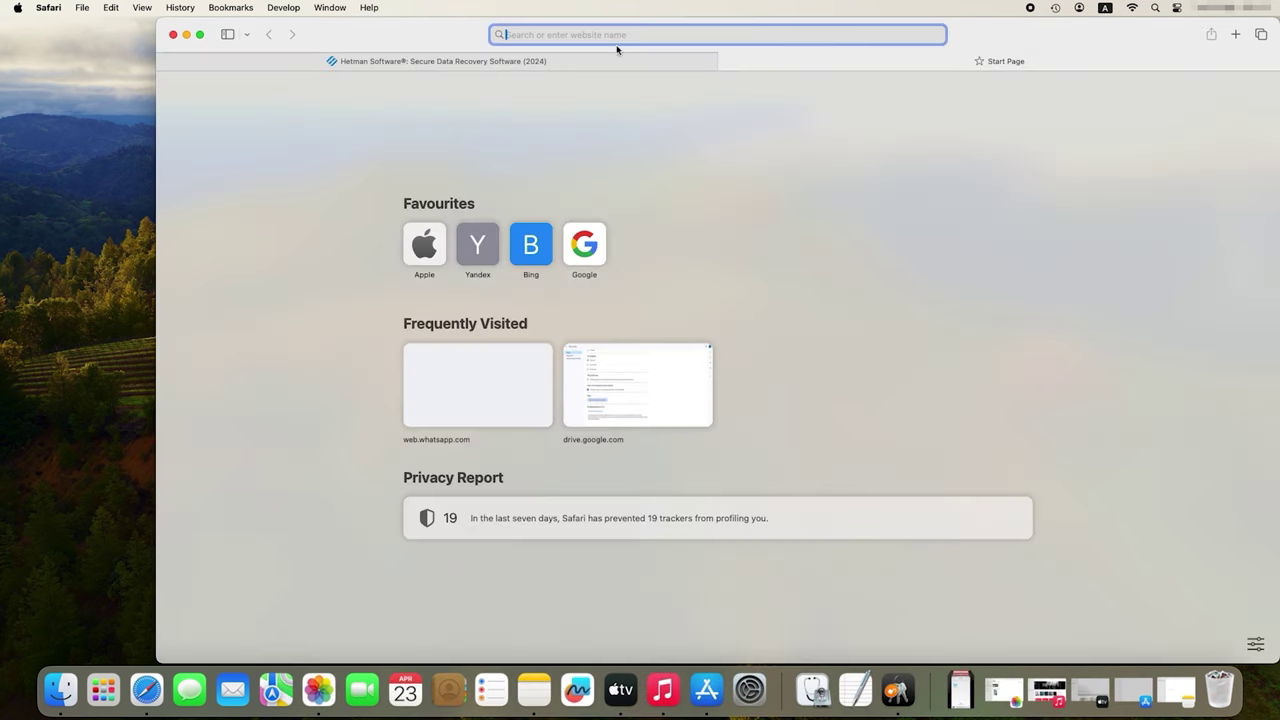
key(super+v)
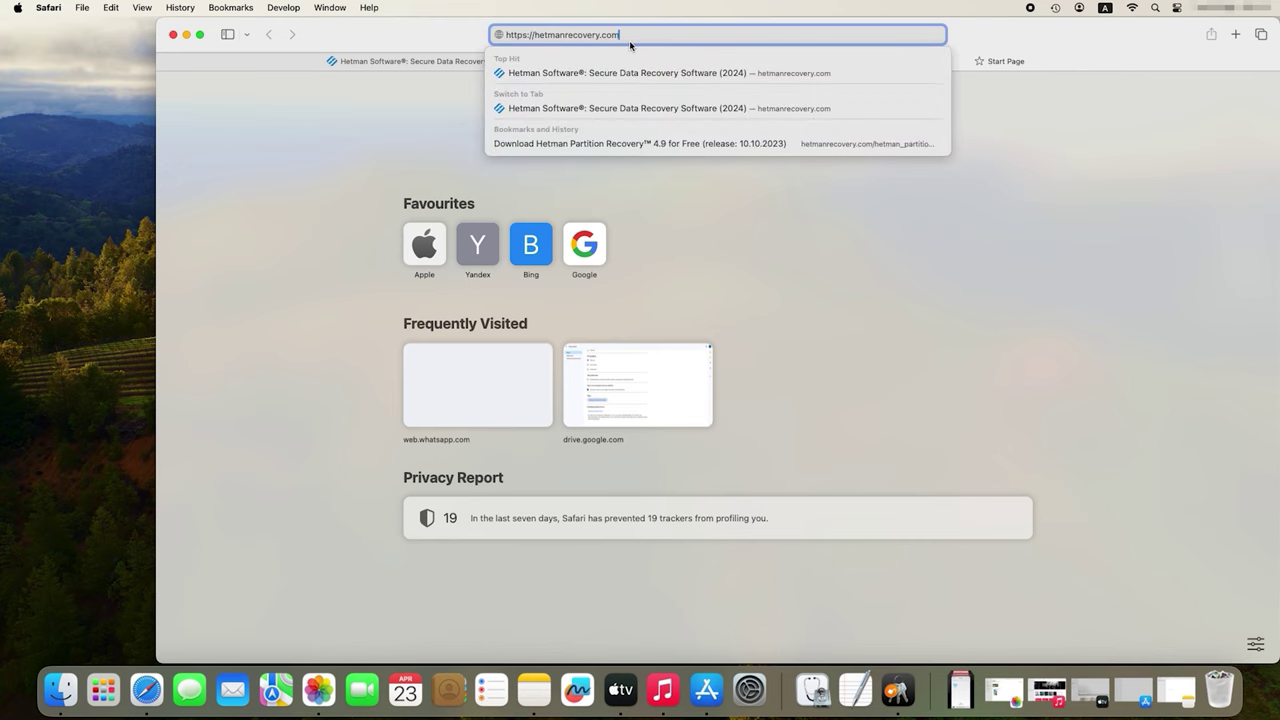
key(Return)
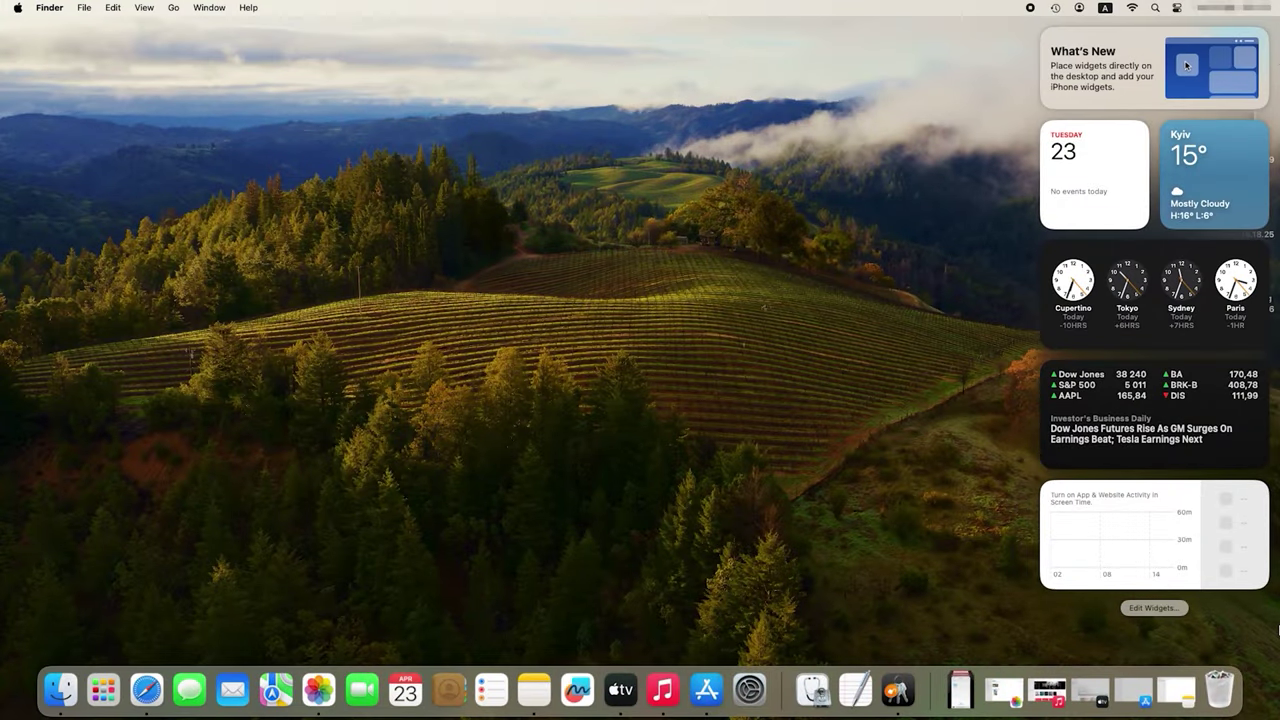
Step: Close the widgets in Notification Centre and open a new quick note from the screen's hot corner
key(Escape)
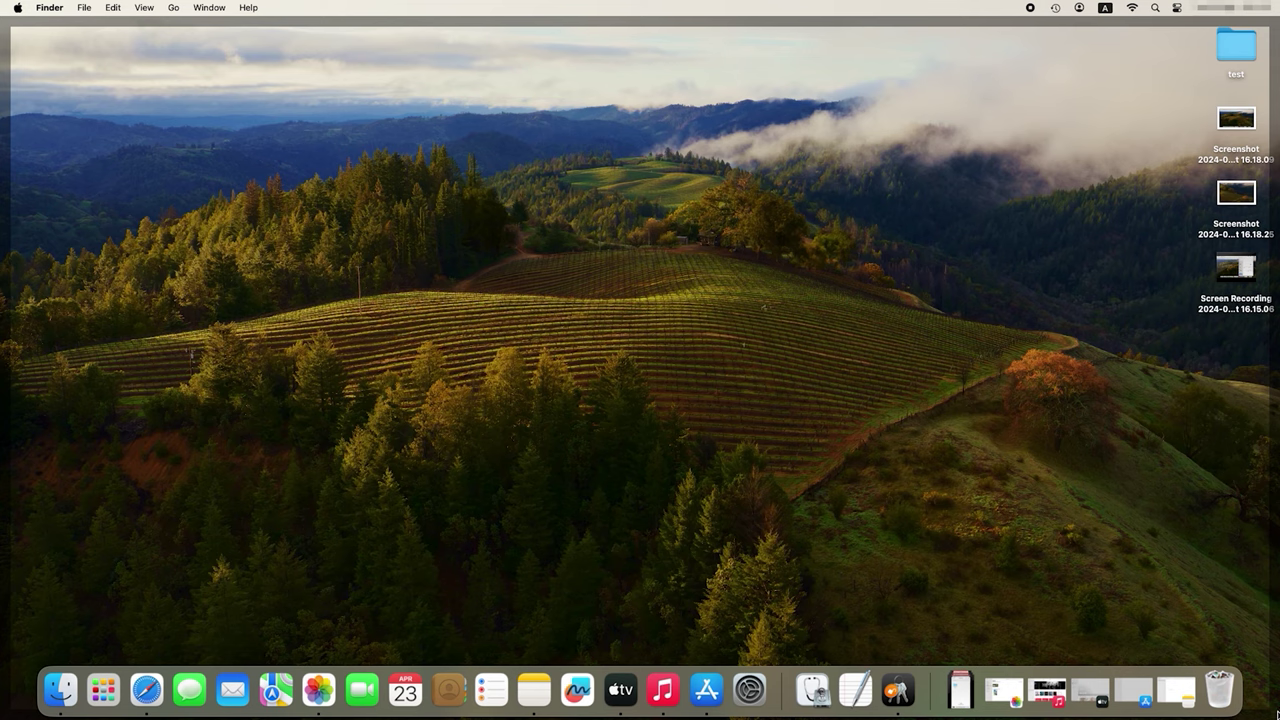
click(1268, 712)
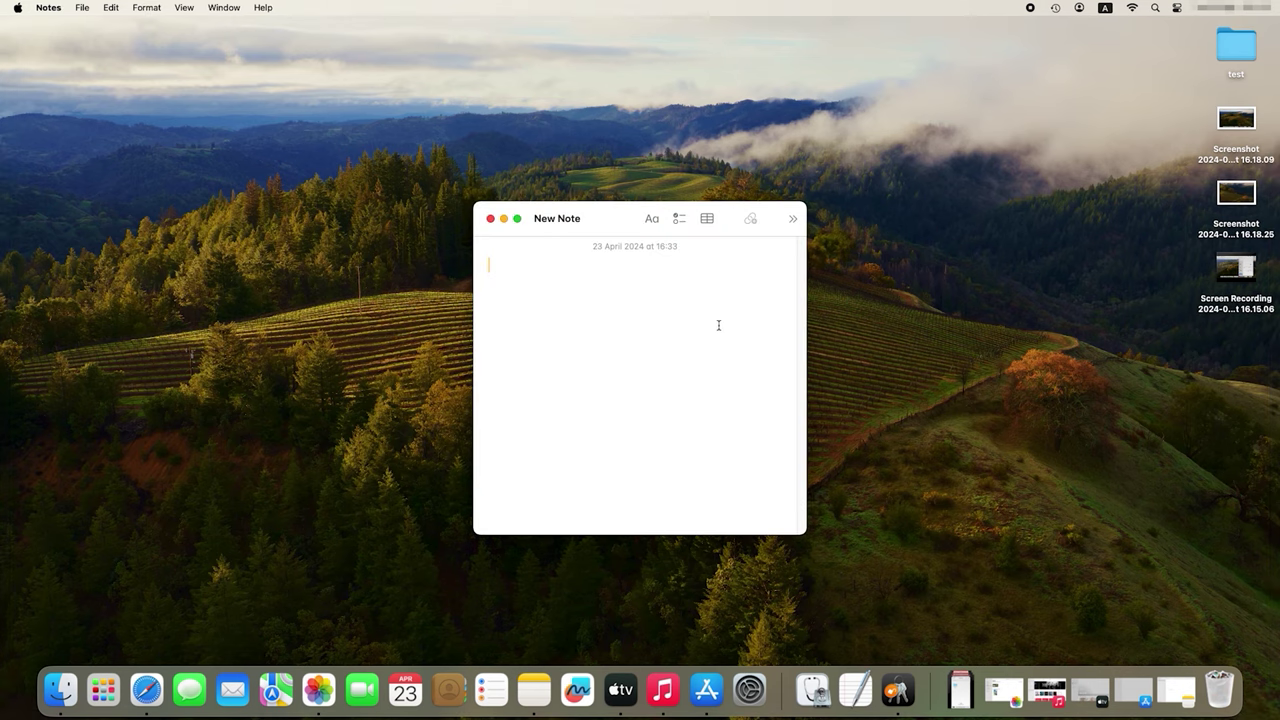
Step: Try the hot corners that show Launchpad and reveal the desktop
mouse_move(3, 713)
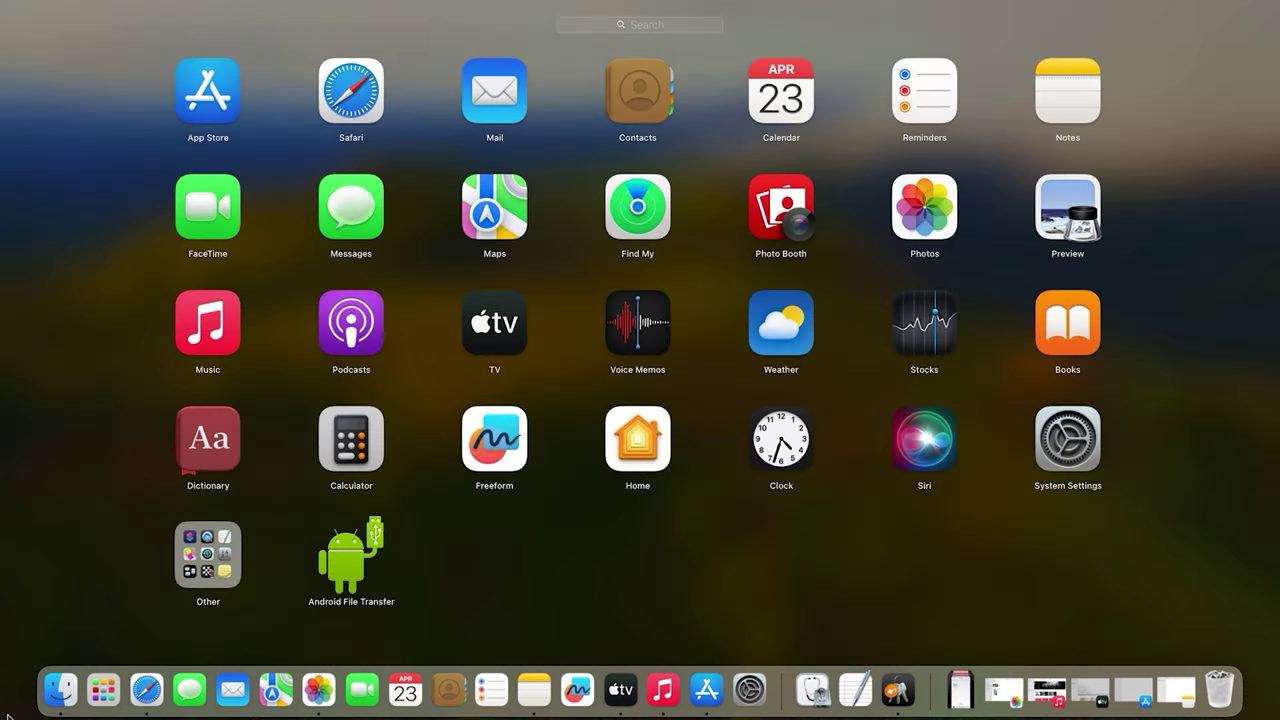
click(12, 5)
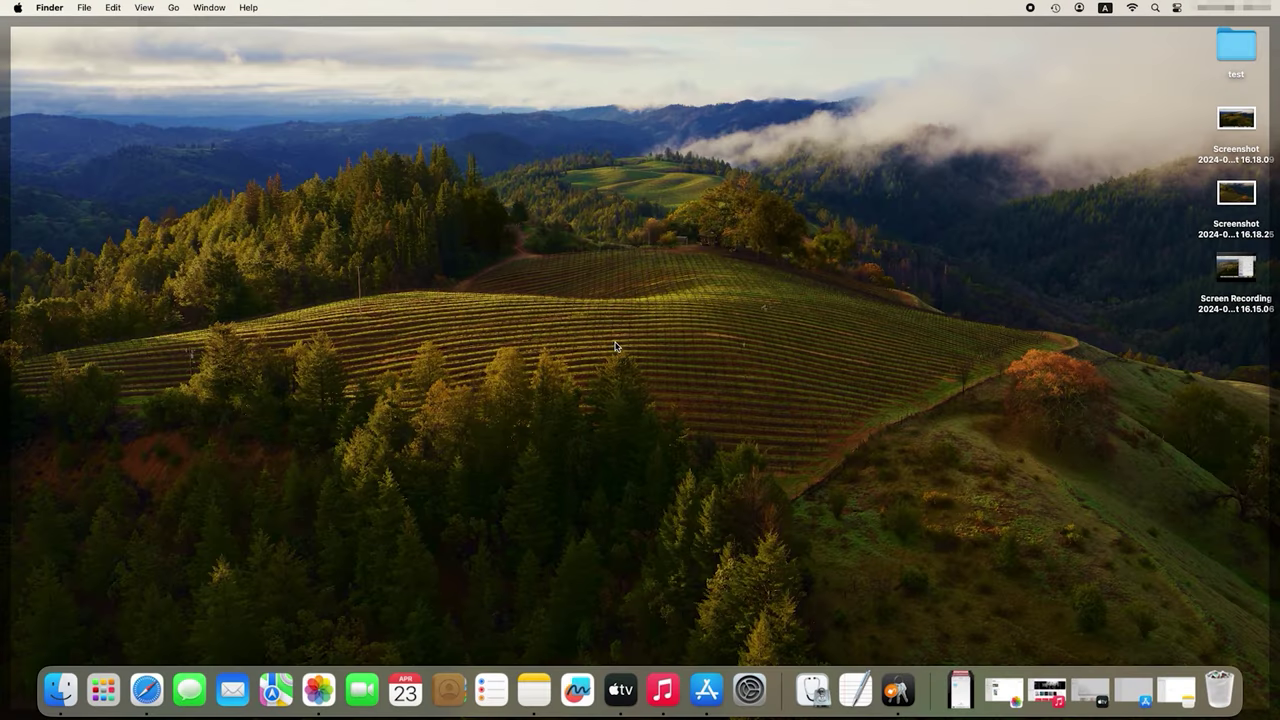
Step: Switch to System Settings and open the Hot Corners options in the Desktop & Dock settings
click(749, 690)
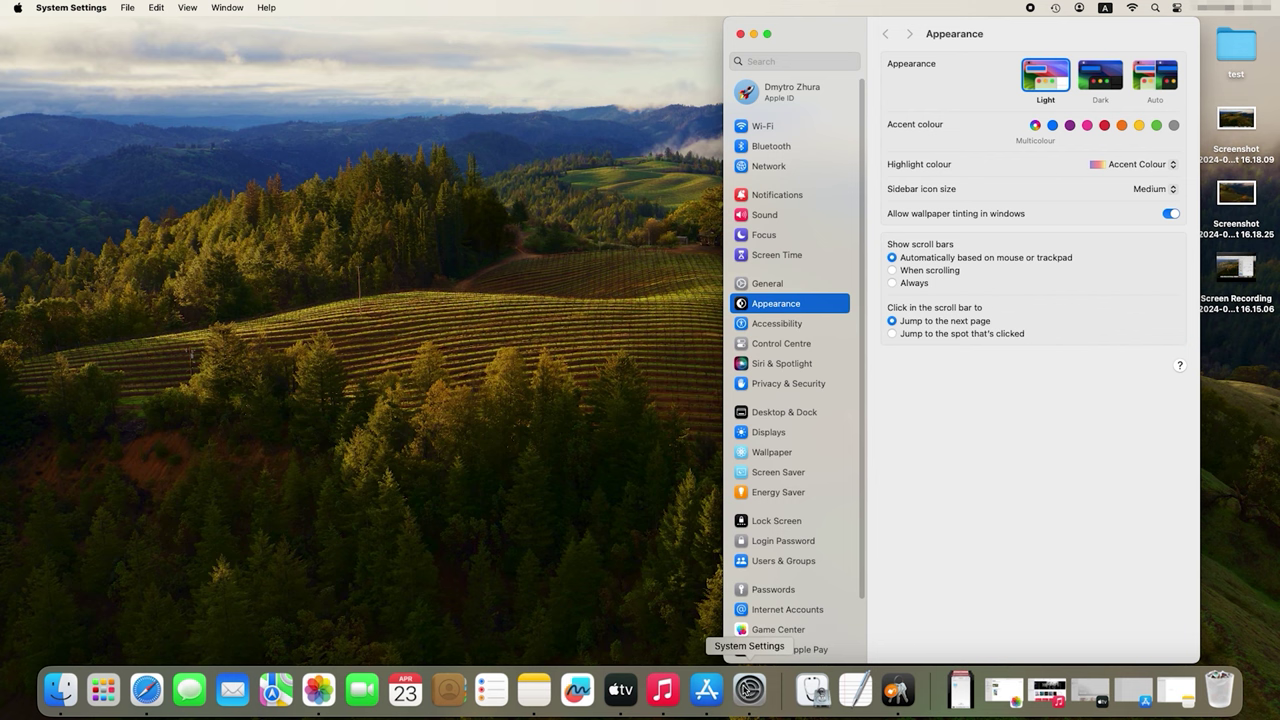
click(789, 417)
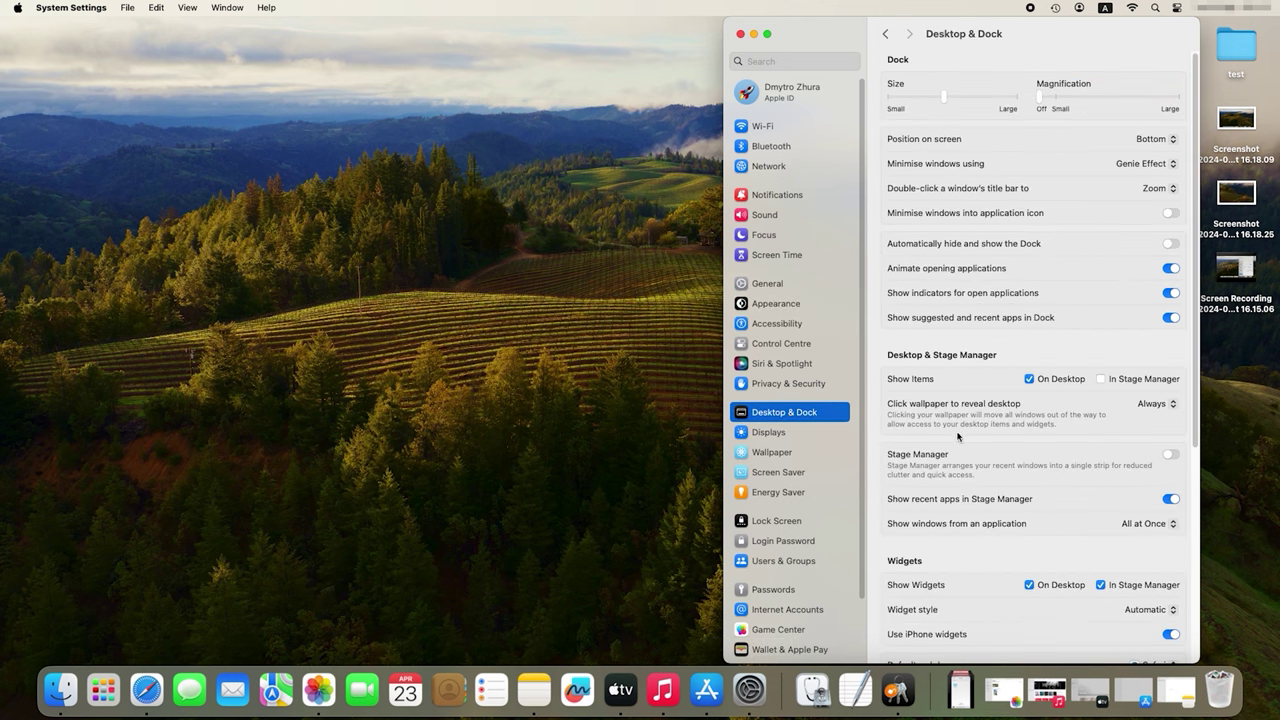
scroll(958, 437, down, 5)
scroll(958, 437, down, 3)
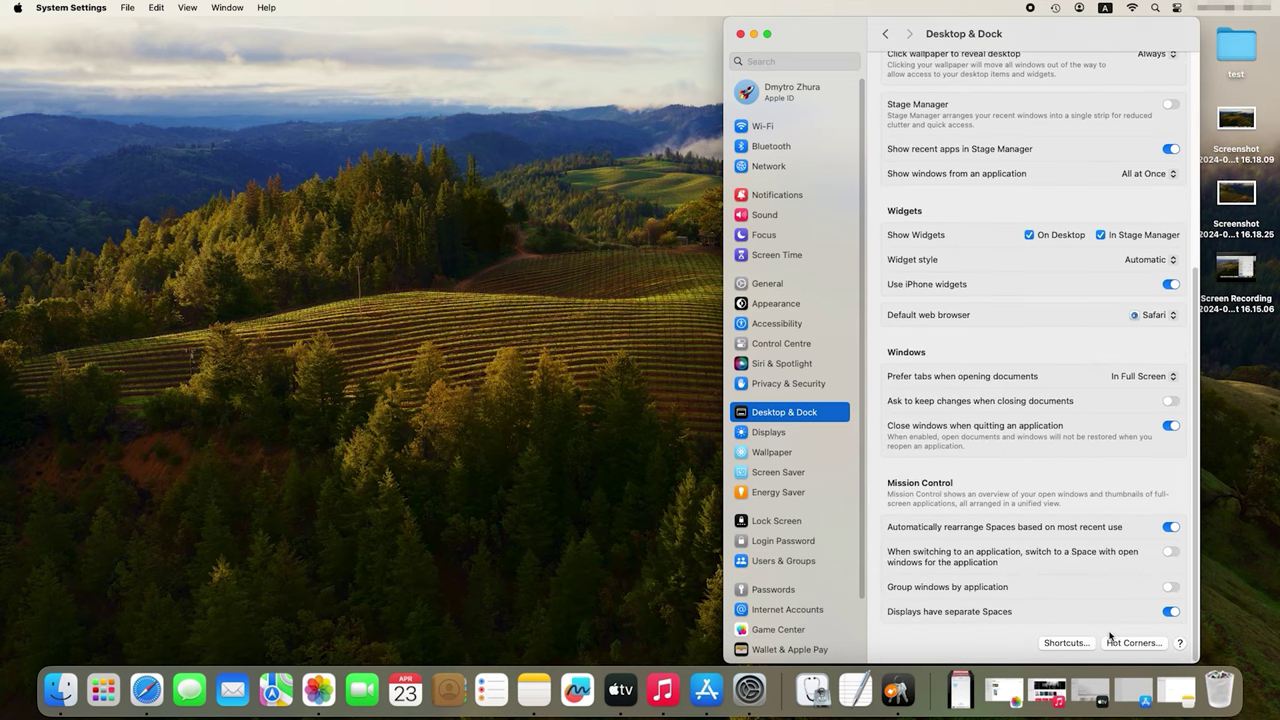
click(1140, 647)
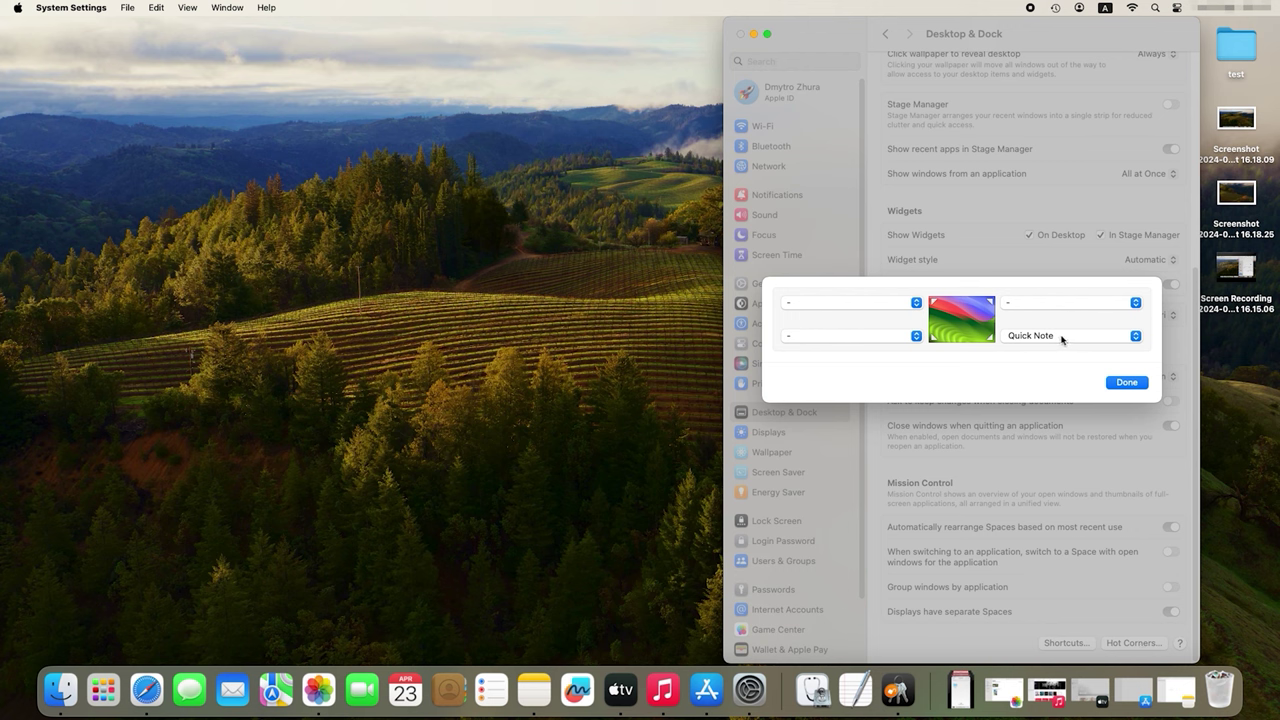
Step: Assign Mission Control to the top-right, Application Windows to the top-left and Launchpad to the bottom-left hot corner, then close the settings
click(1135, 303)
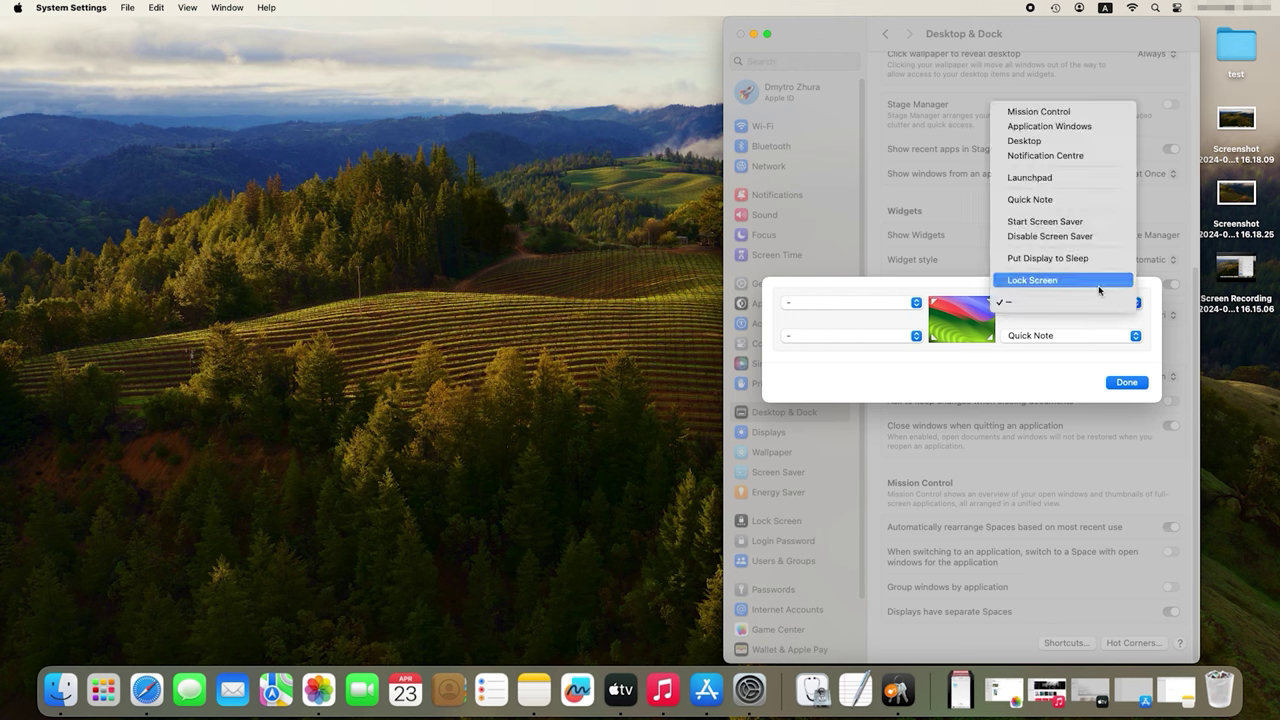
click(1077, 118)
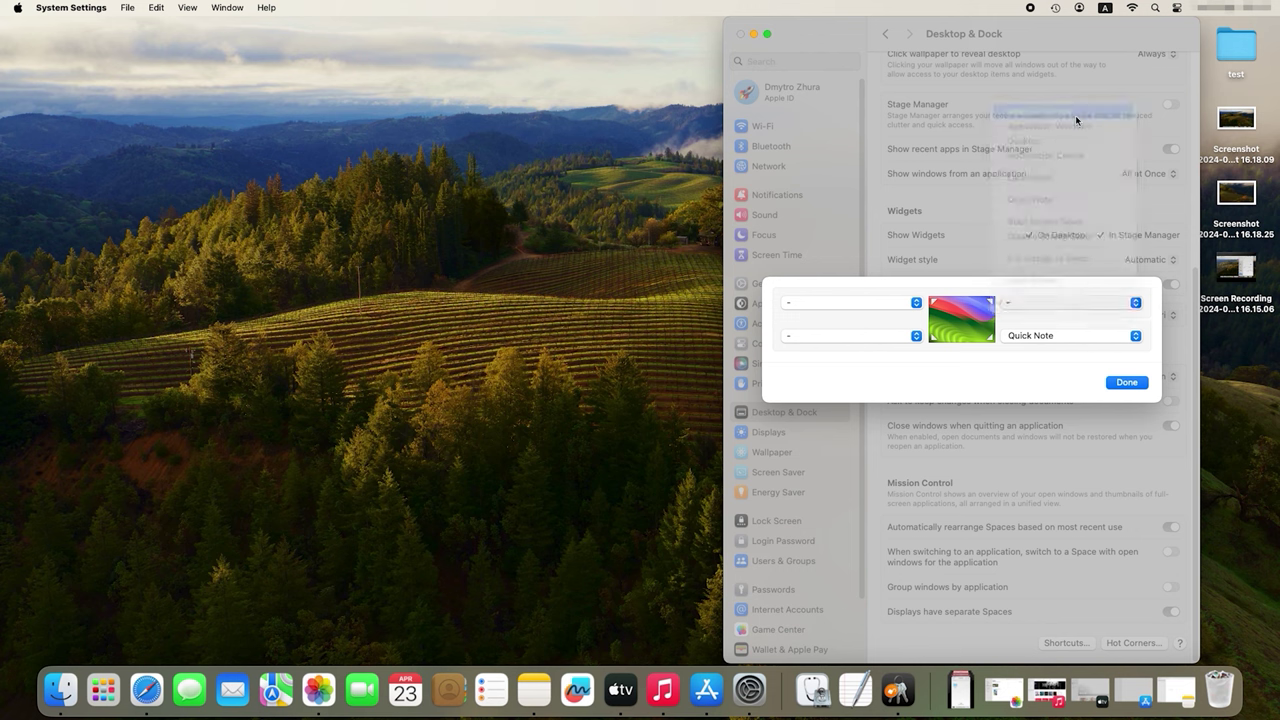
click(912, 304)
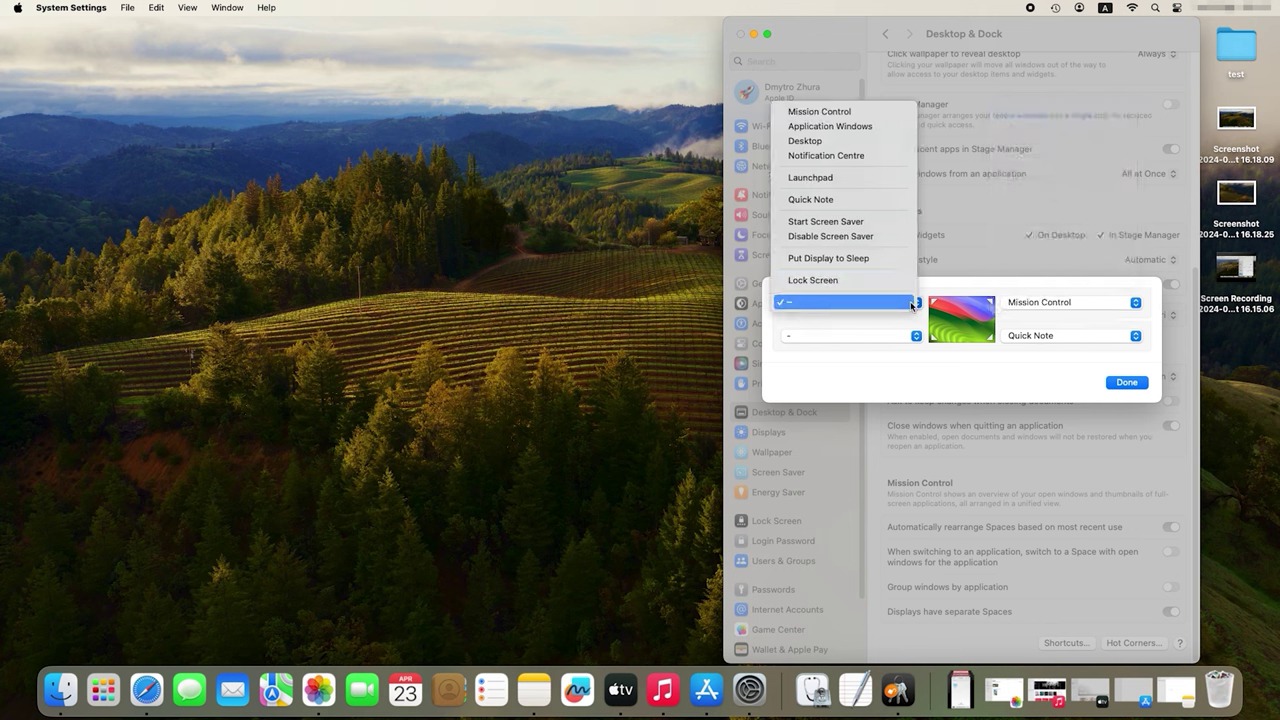
click(880, 127)
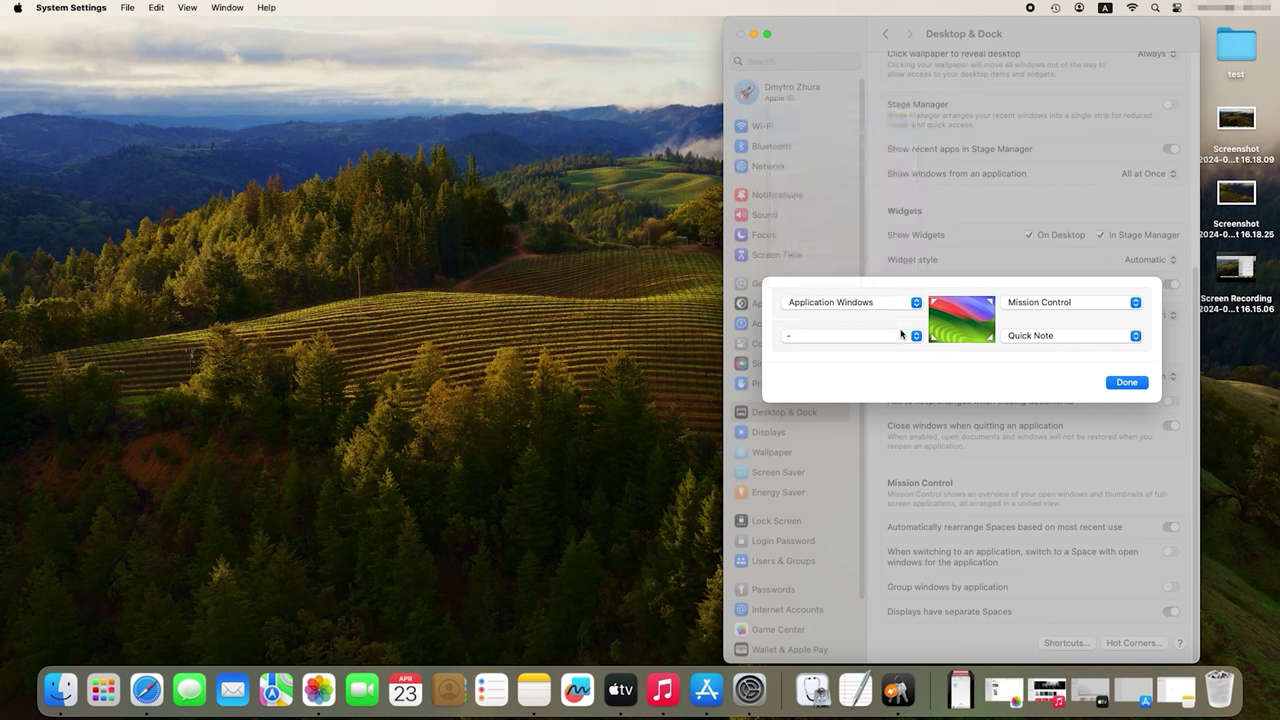
click(912, 337)
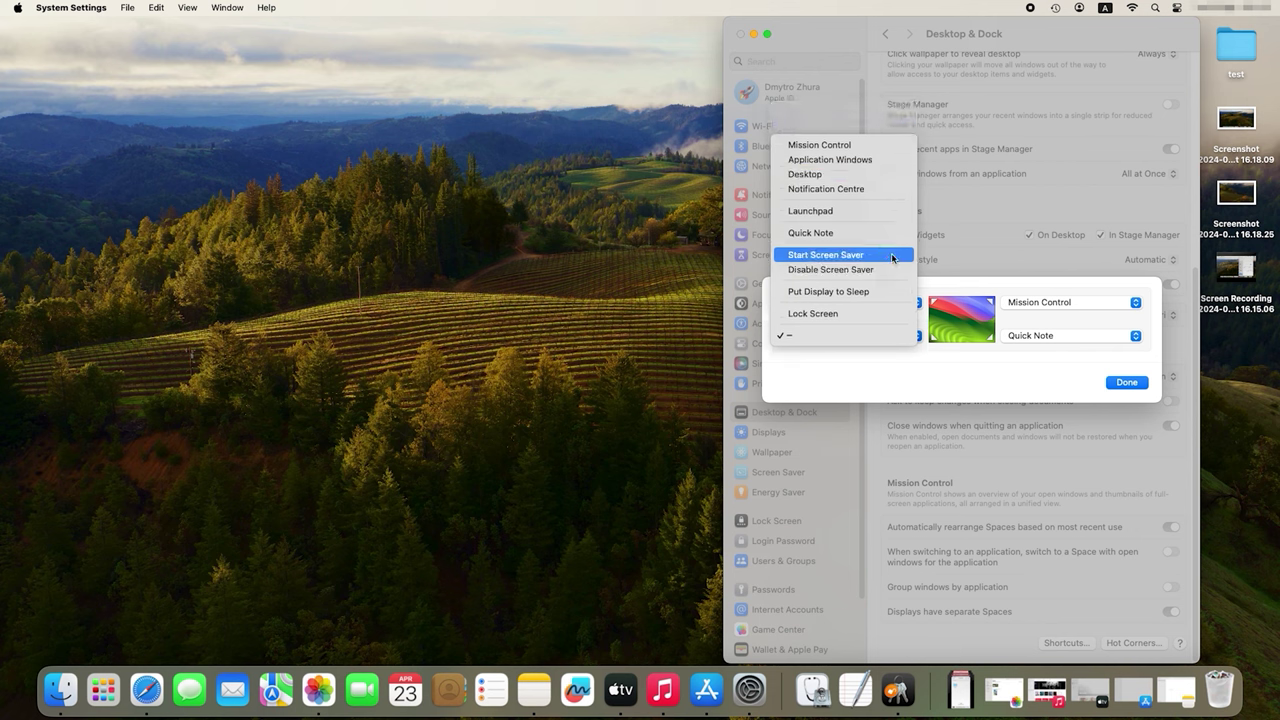
click(873, 213)
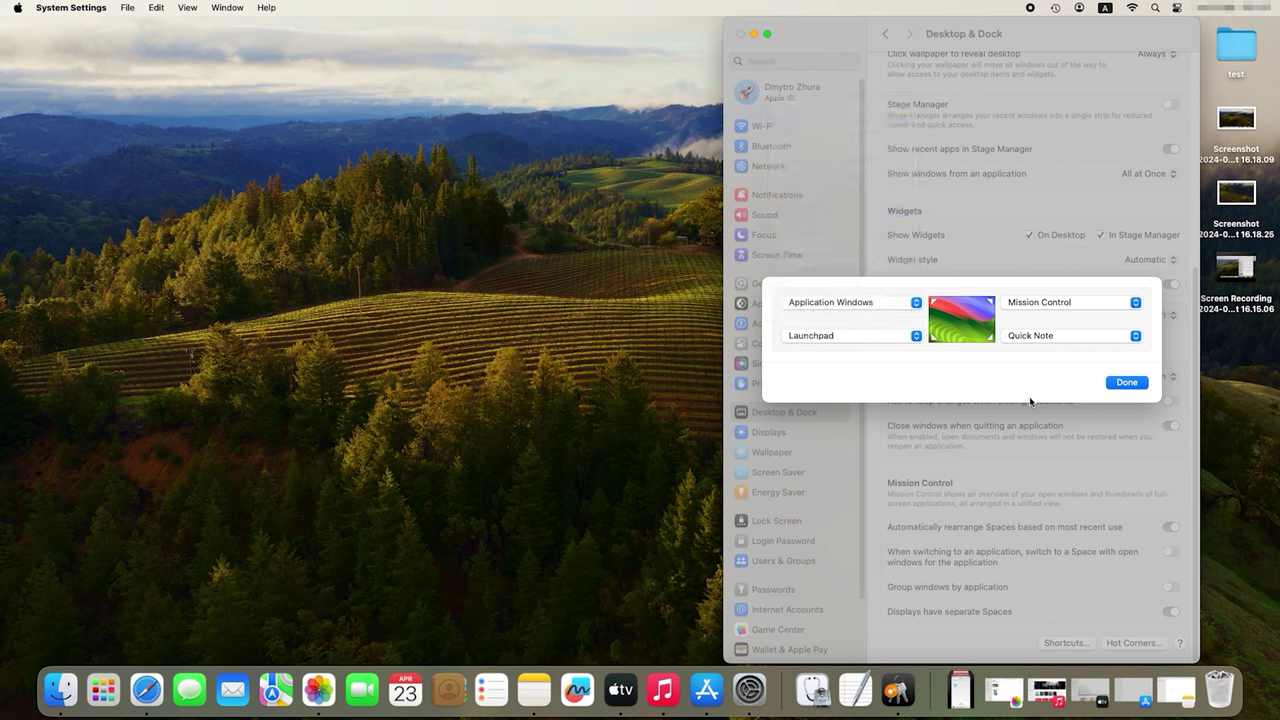
click(1126, 383)
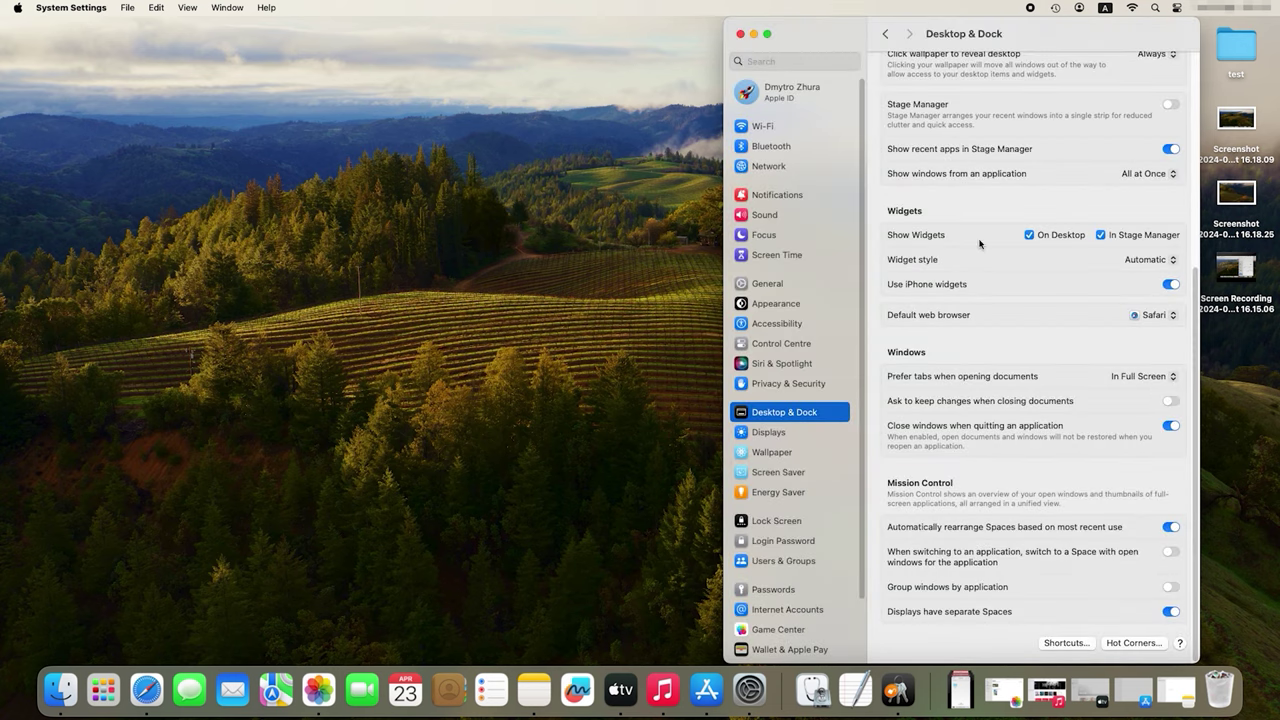
click(739, 35)
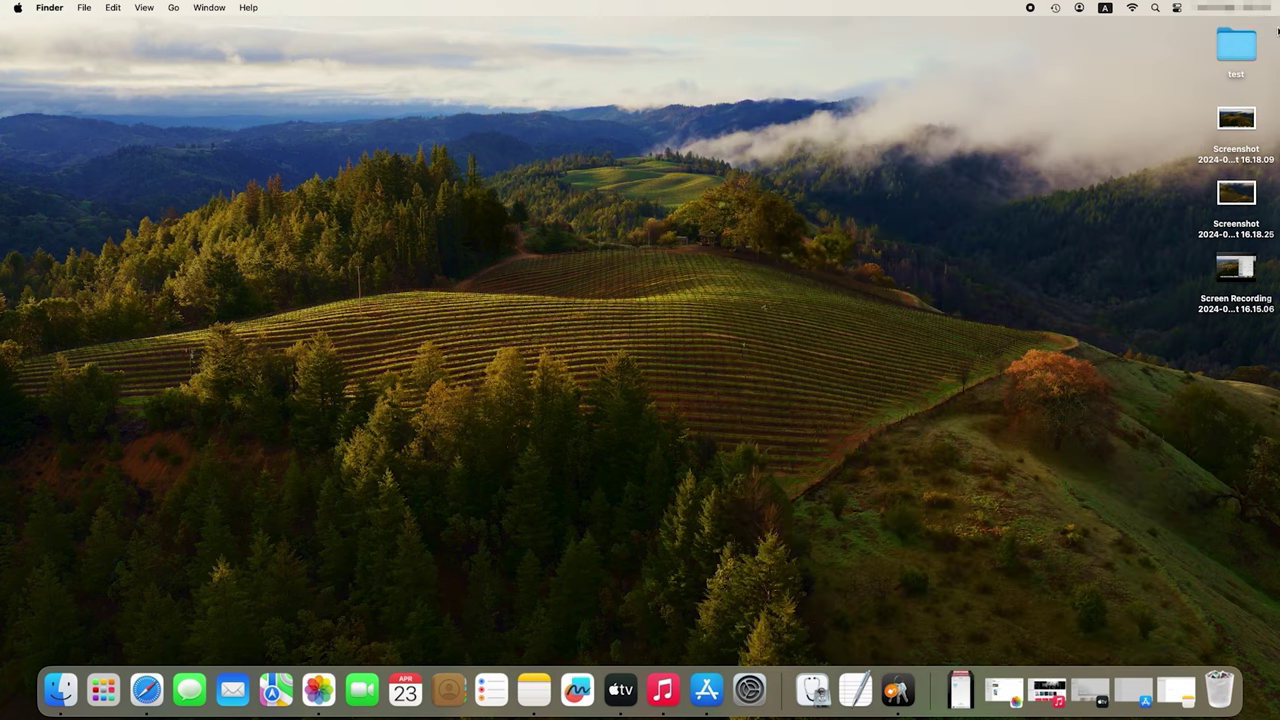
Step: Try out the screen's hot corners for Quick Note, Mission Control, Application Windows and Launchpad
mouse_move(1277, 30)
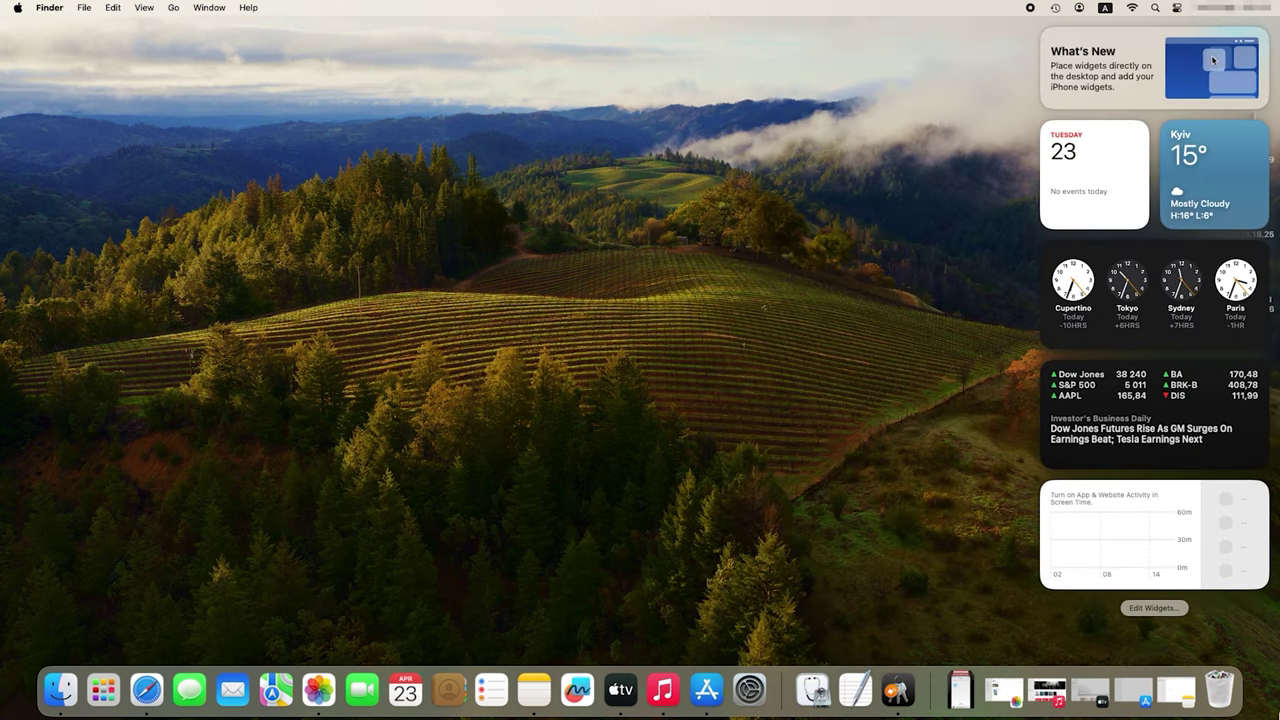
mouse_move(1278, 717)
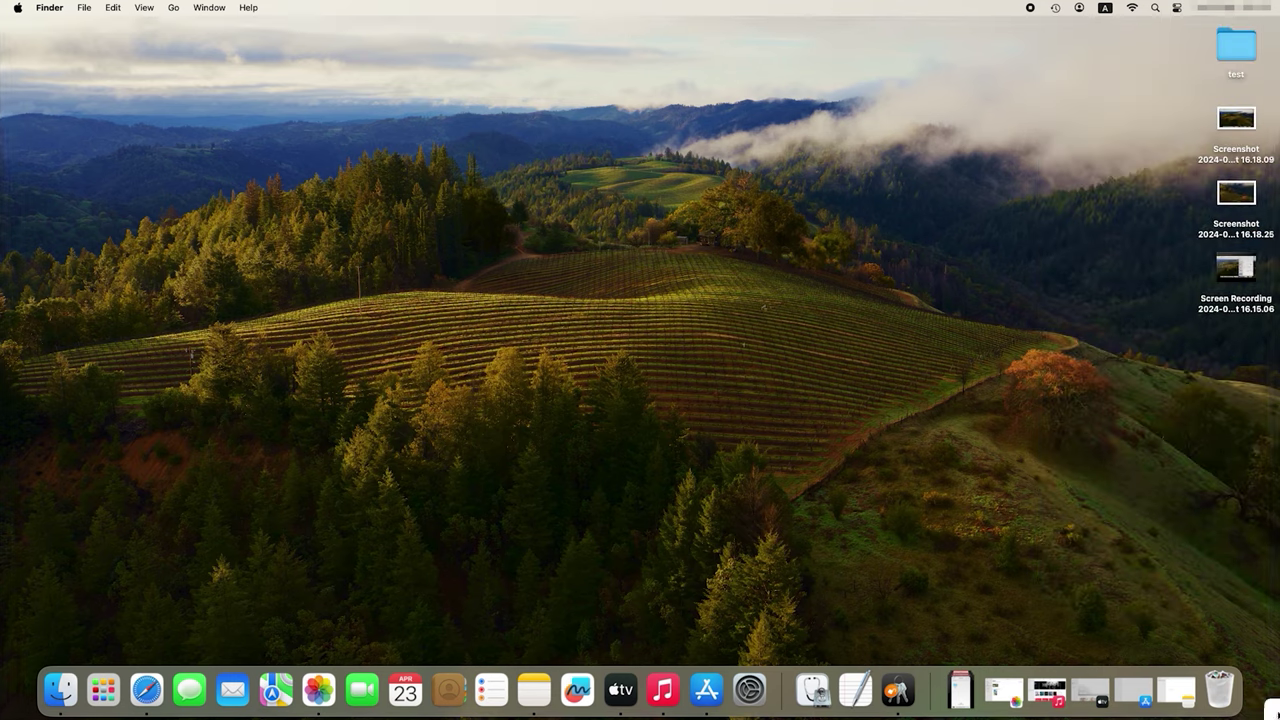
click(1269, 714)
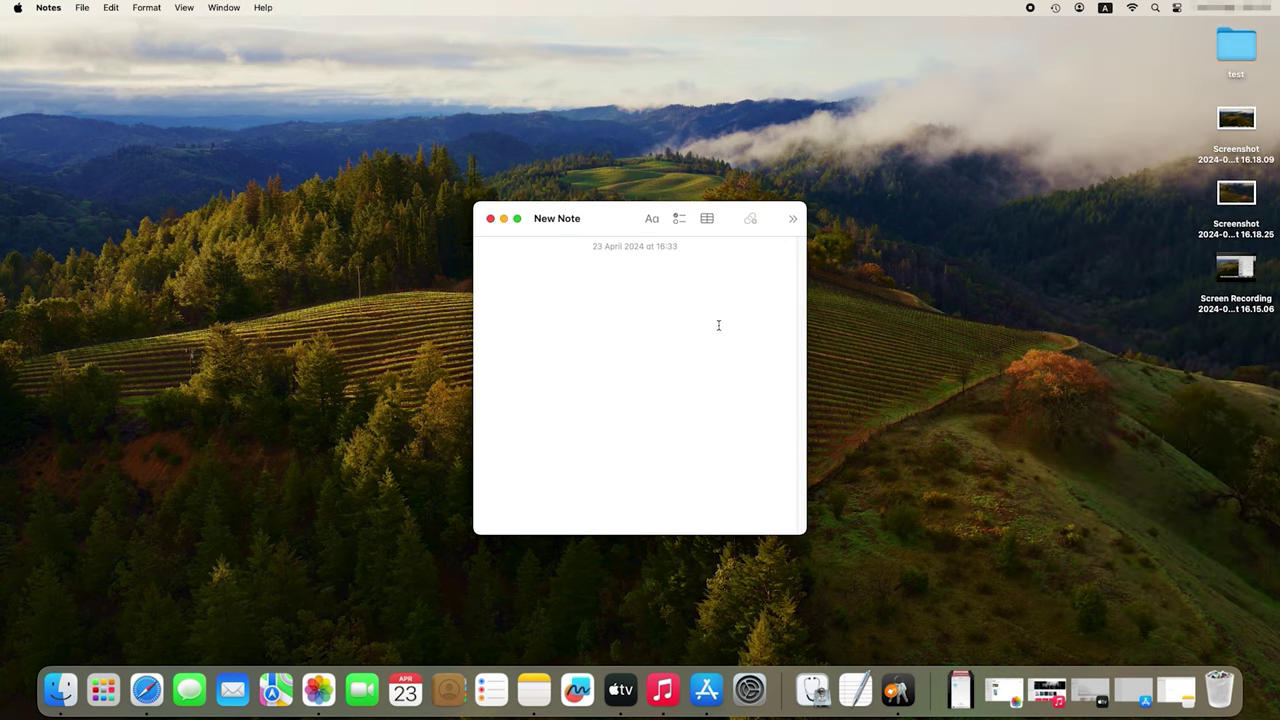
mouse_move(1278, 5)
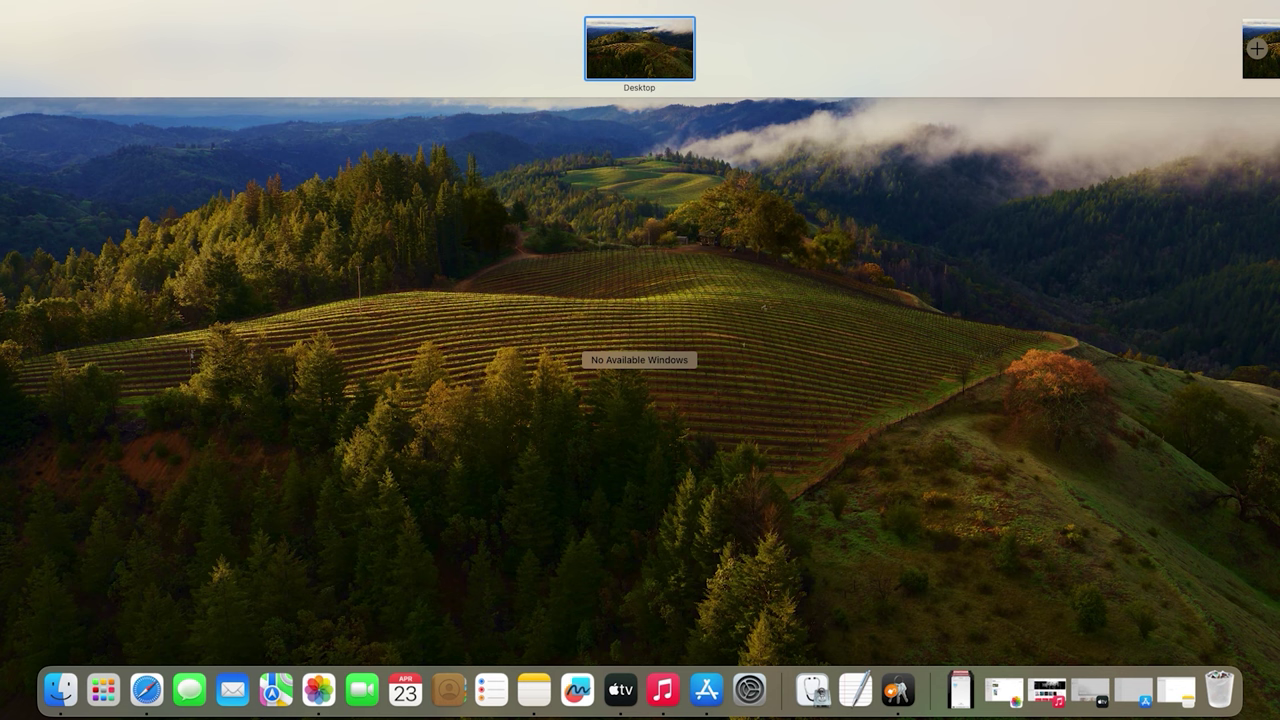
click(572, 230)
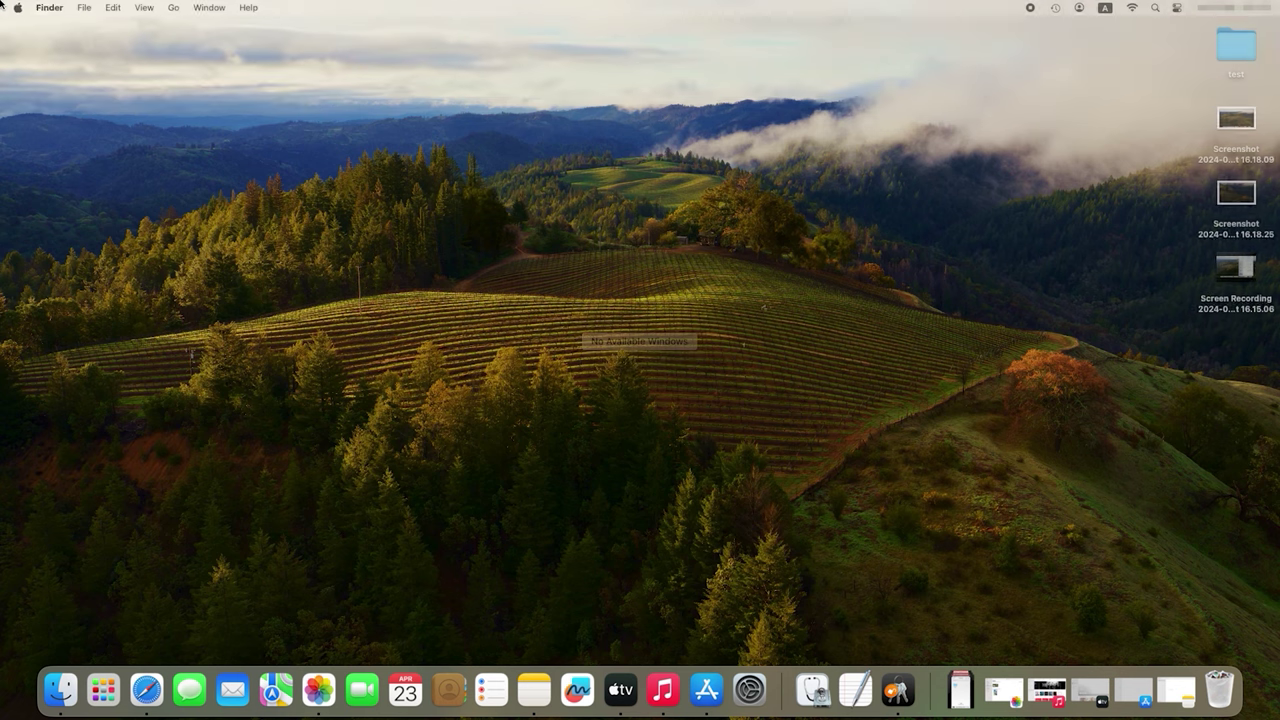
mouse_move(2, 3)
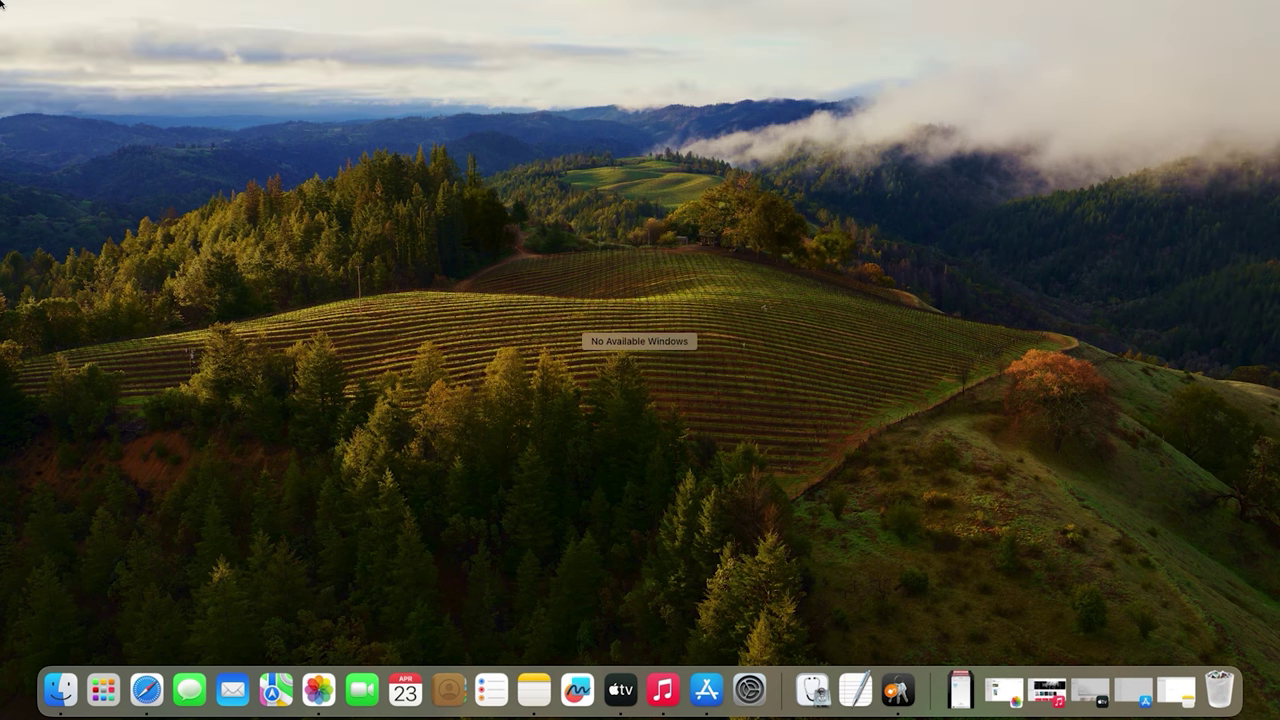
mouse_move(3, 716)
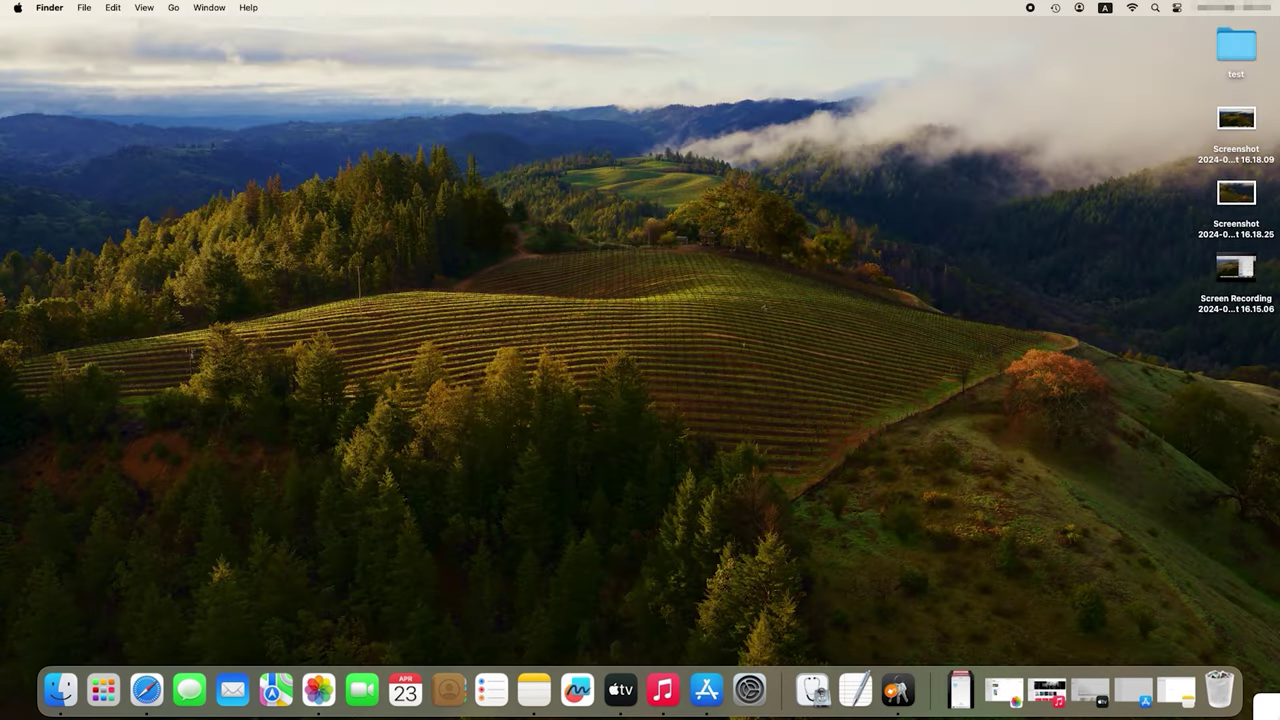
click(1265, 706)
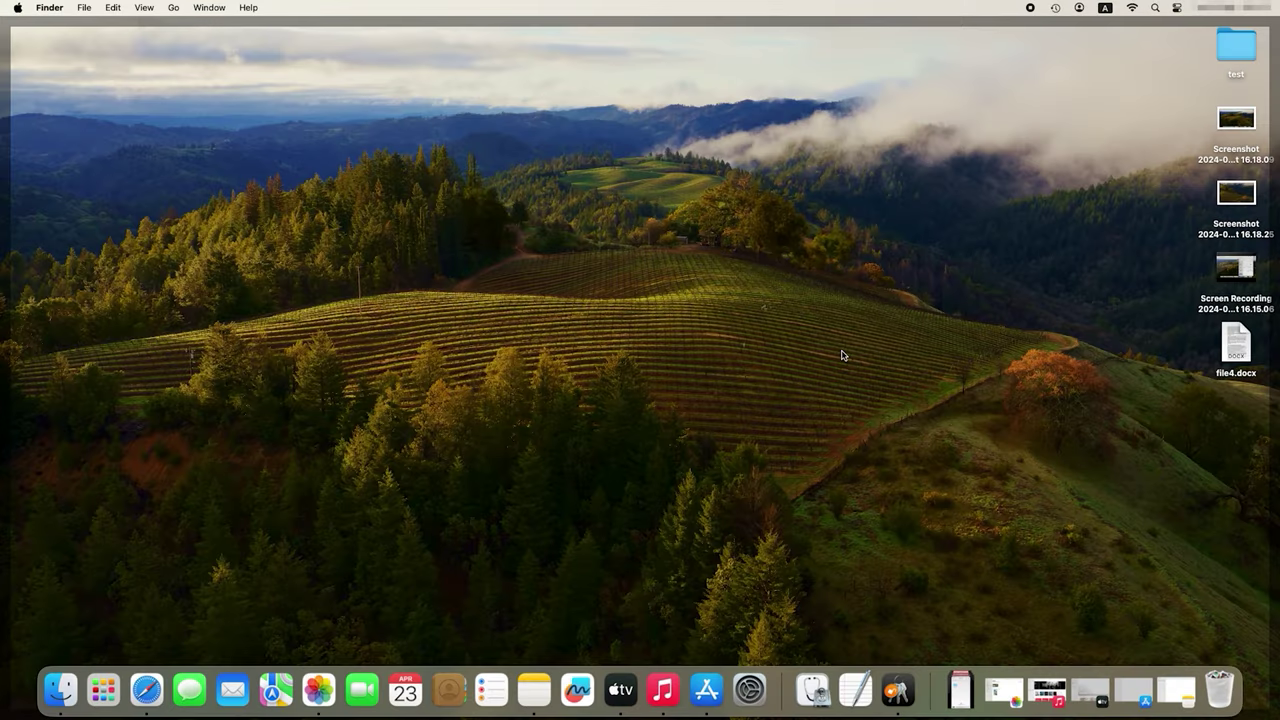
Step: Make file4.docx on the desktop a stationery pad in its file information and close the information window
right_click(1242, 368)
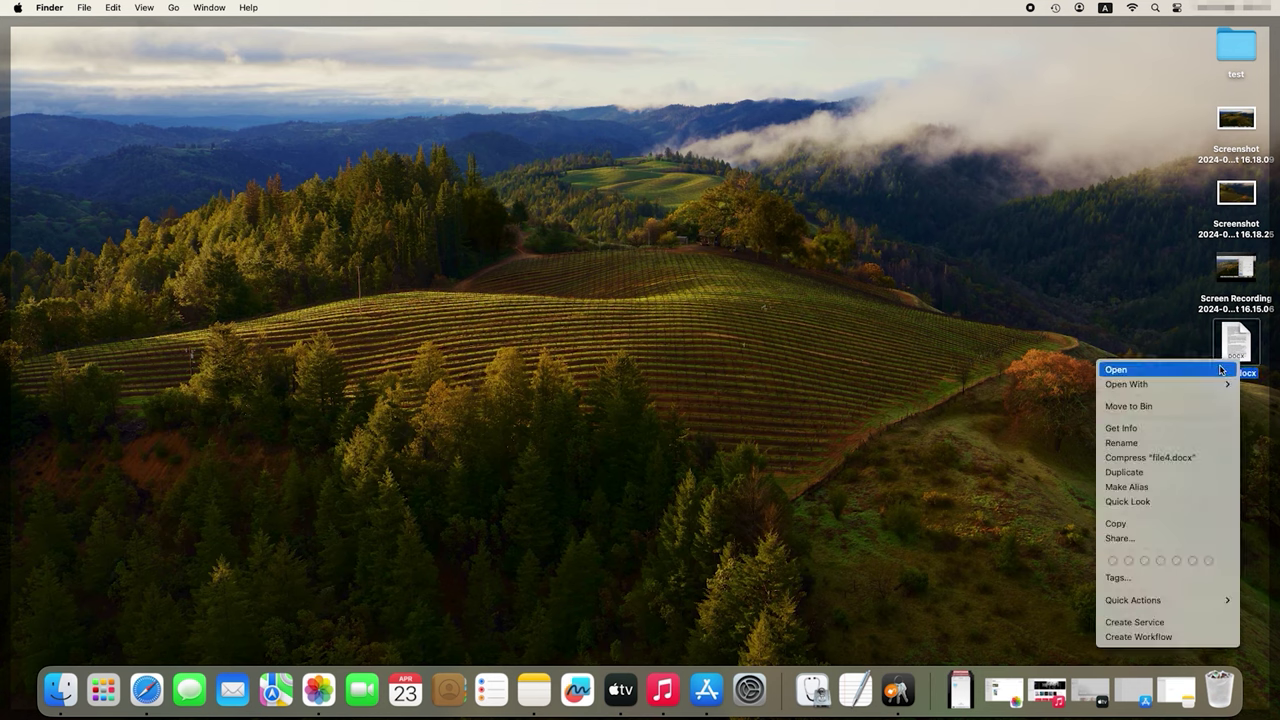
click(1147, 432)
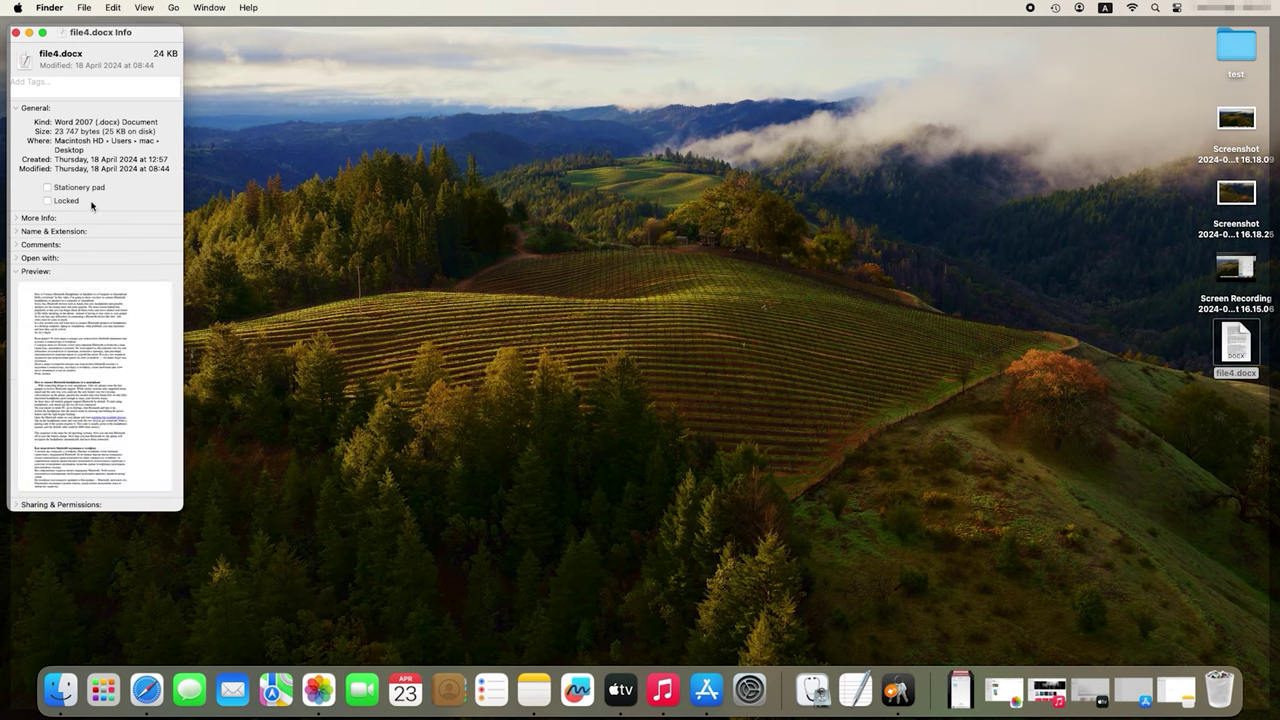
click(80, 190)
click(15, 33)
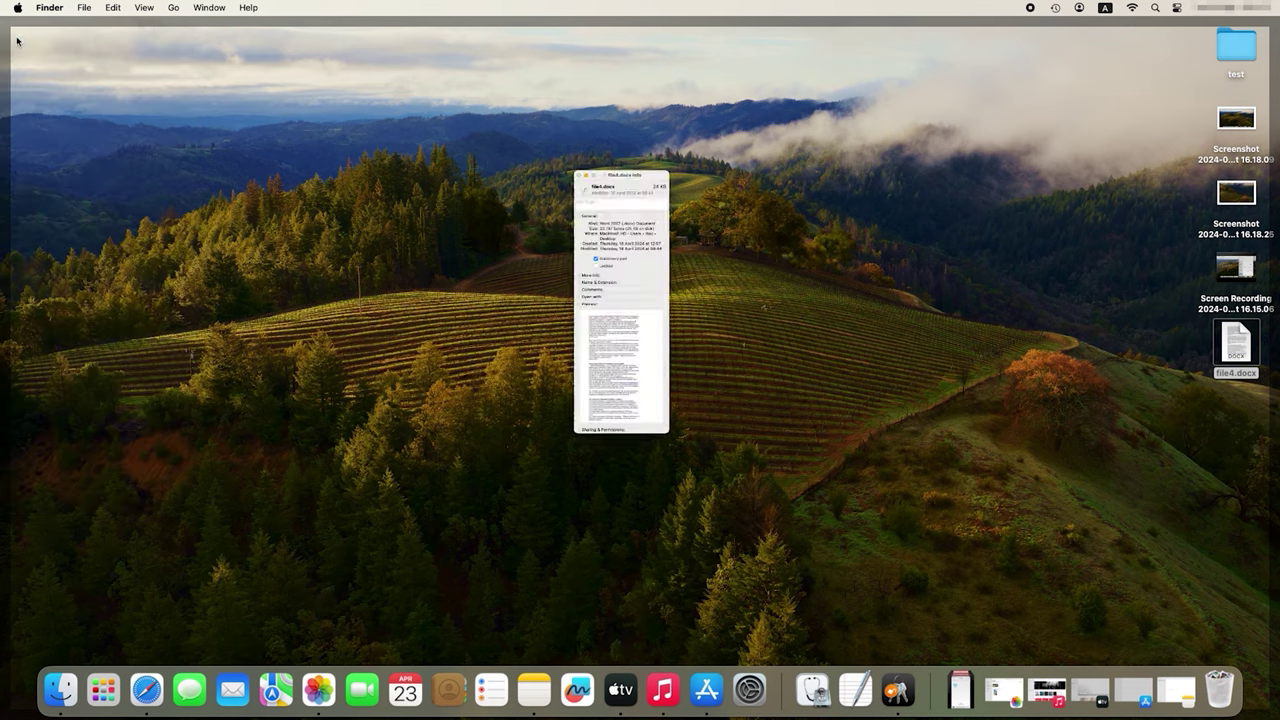
Step: Open the file4.docx template from the desktop twice, closing the resulting document each time
double_click(1238, 347)
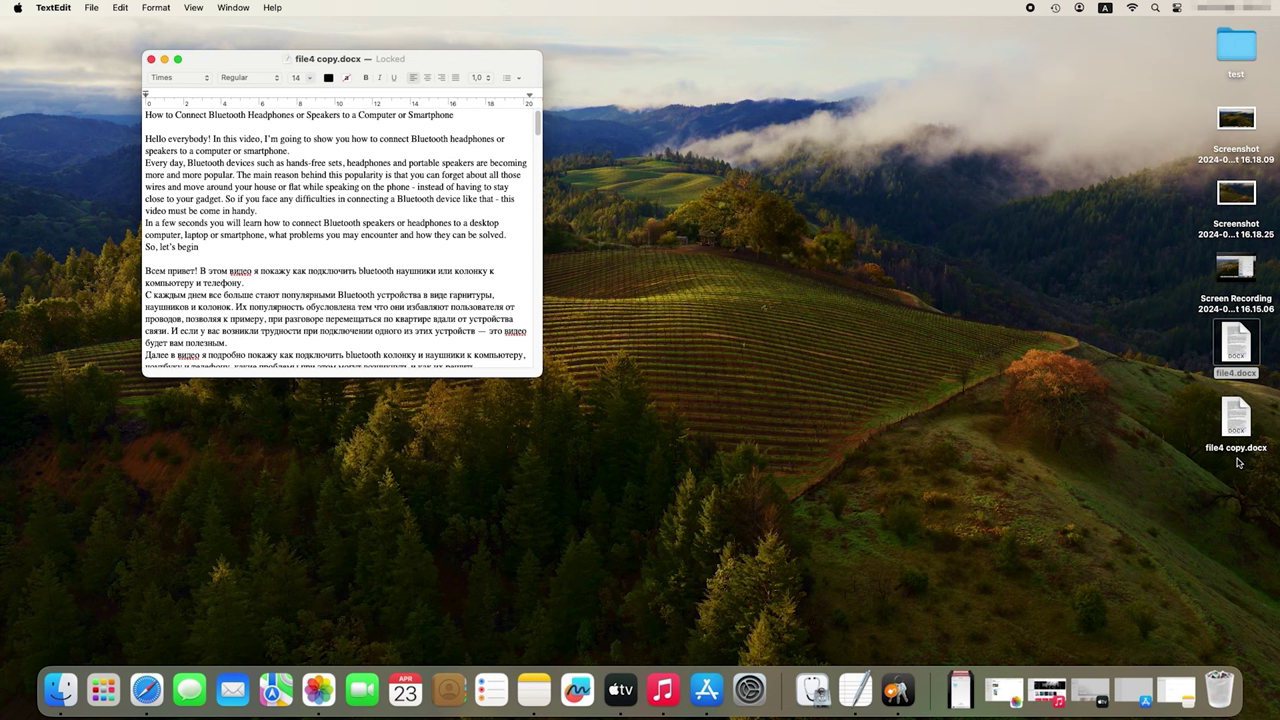
click(151, 60)
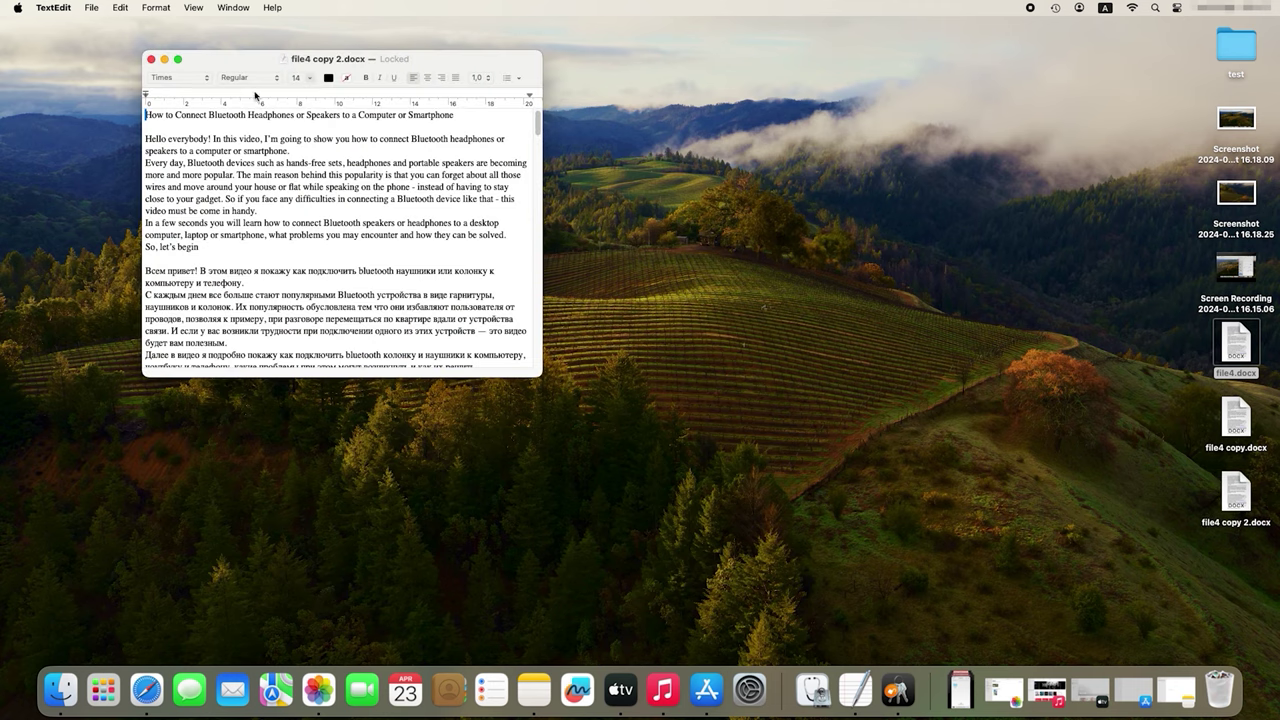
click(151, 60)
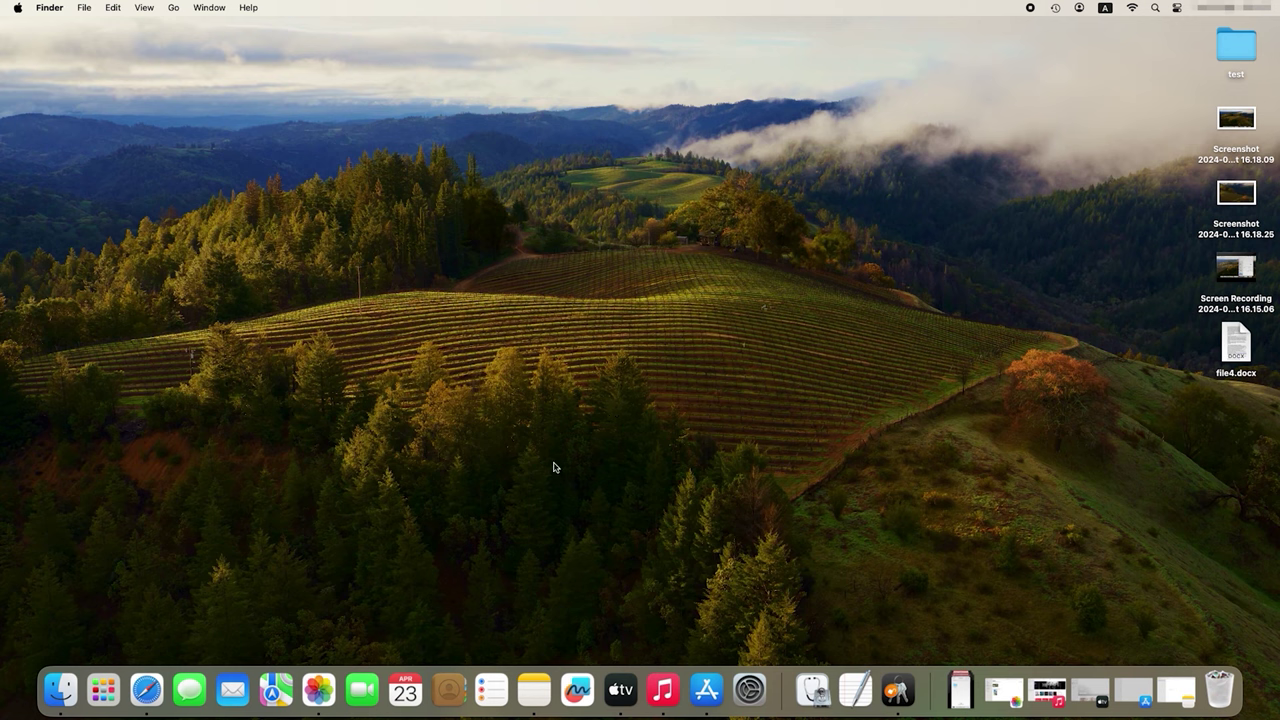
Step: Open the Applications folder in Finder and add Calendar and Clock to the Finder window's toolbar
click(61, 690)
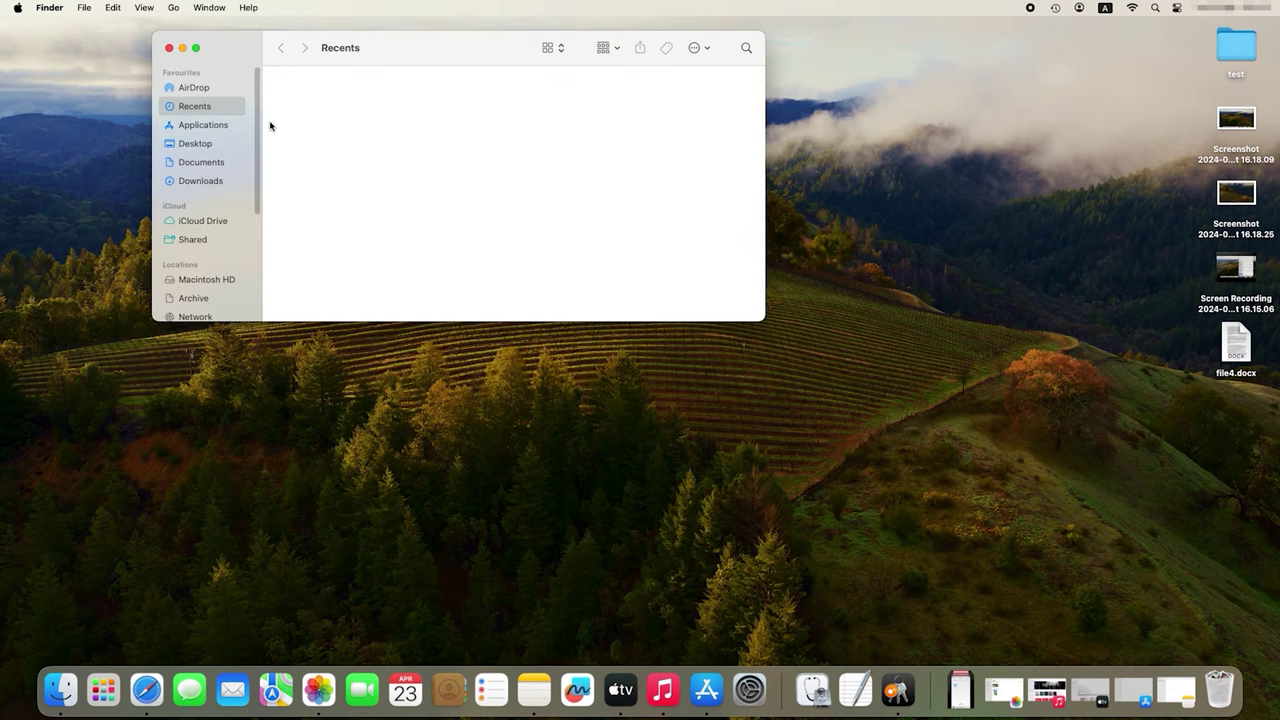
click(184, 126)
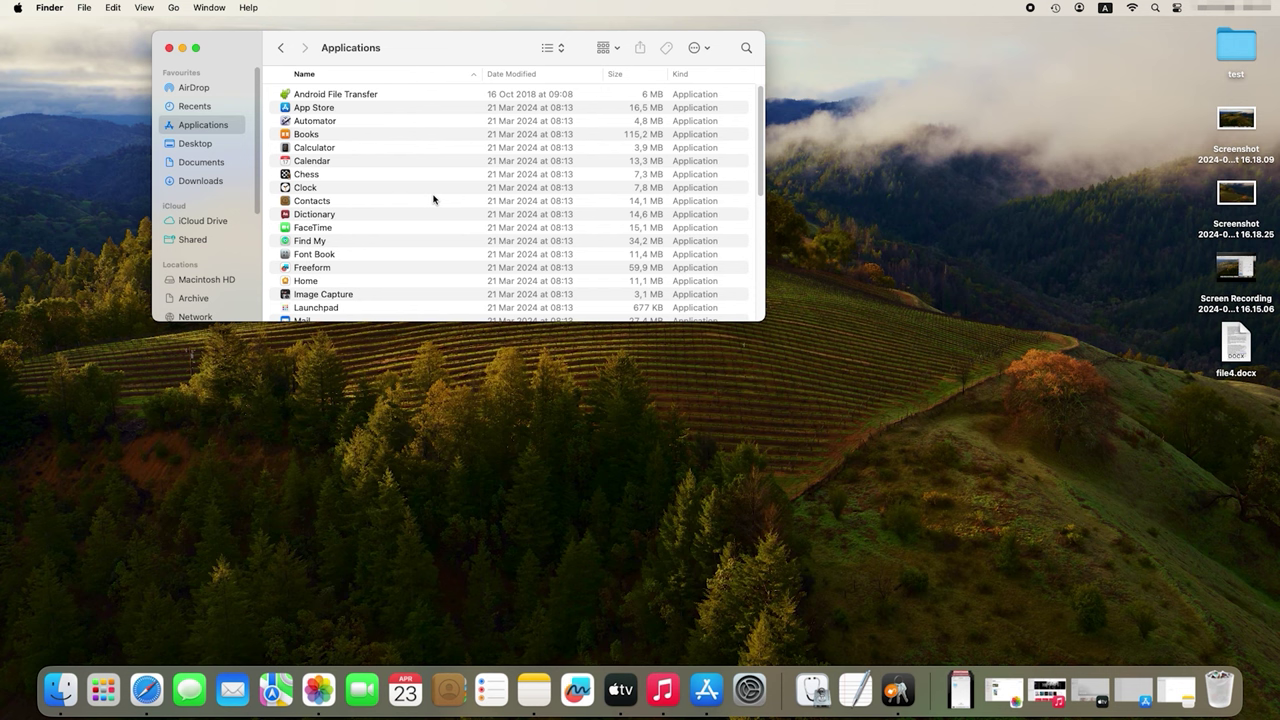
click(307, 162)
drag(313, 166, 537, 49)
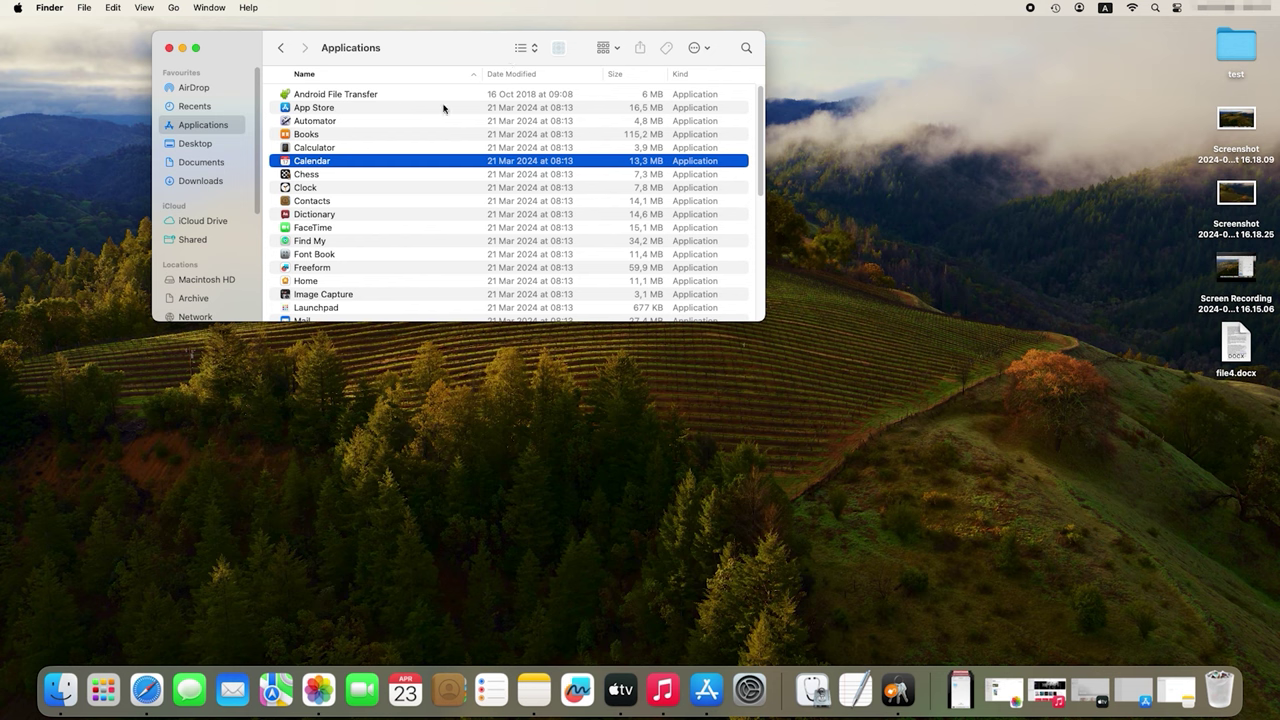
drag(310, 187, 572, 60)
Step: Add the Music app to the Finder window's toolbar and launch it from there
click(310, 244)
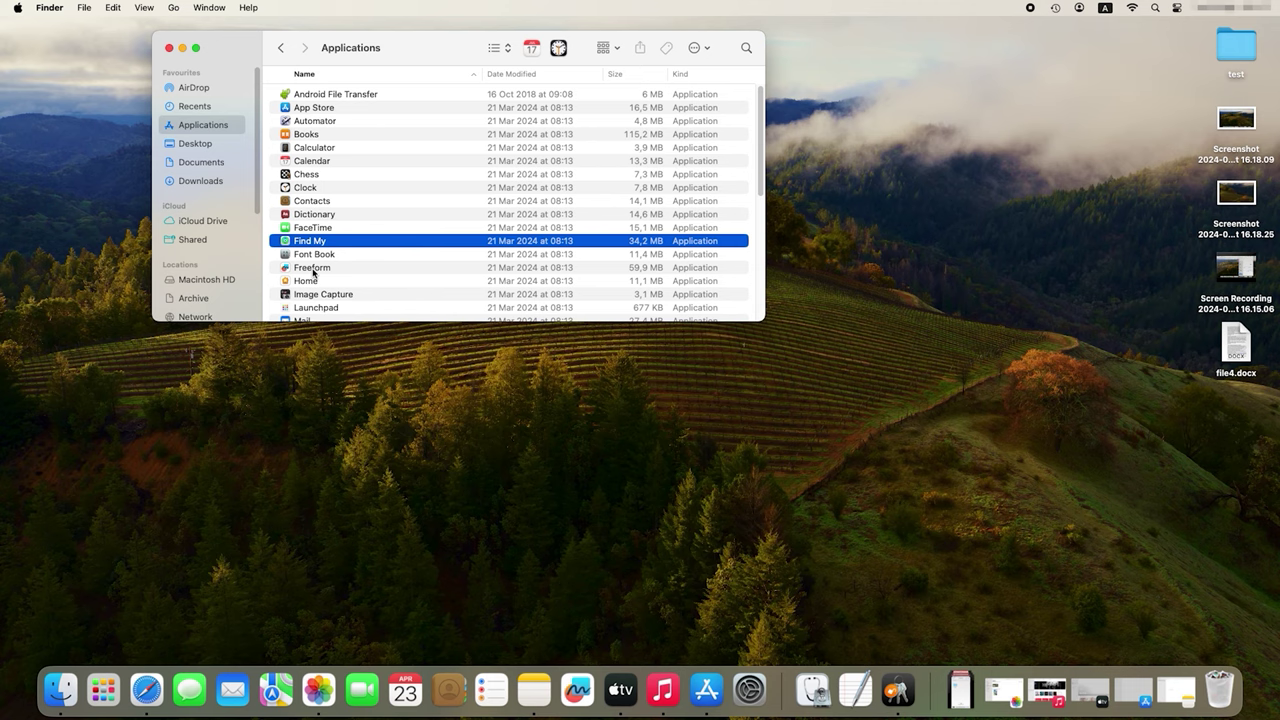
scroll(313, 273, down, 5)
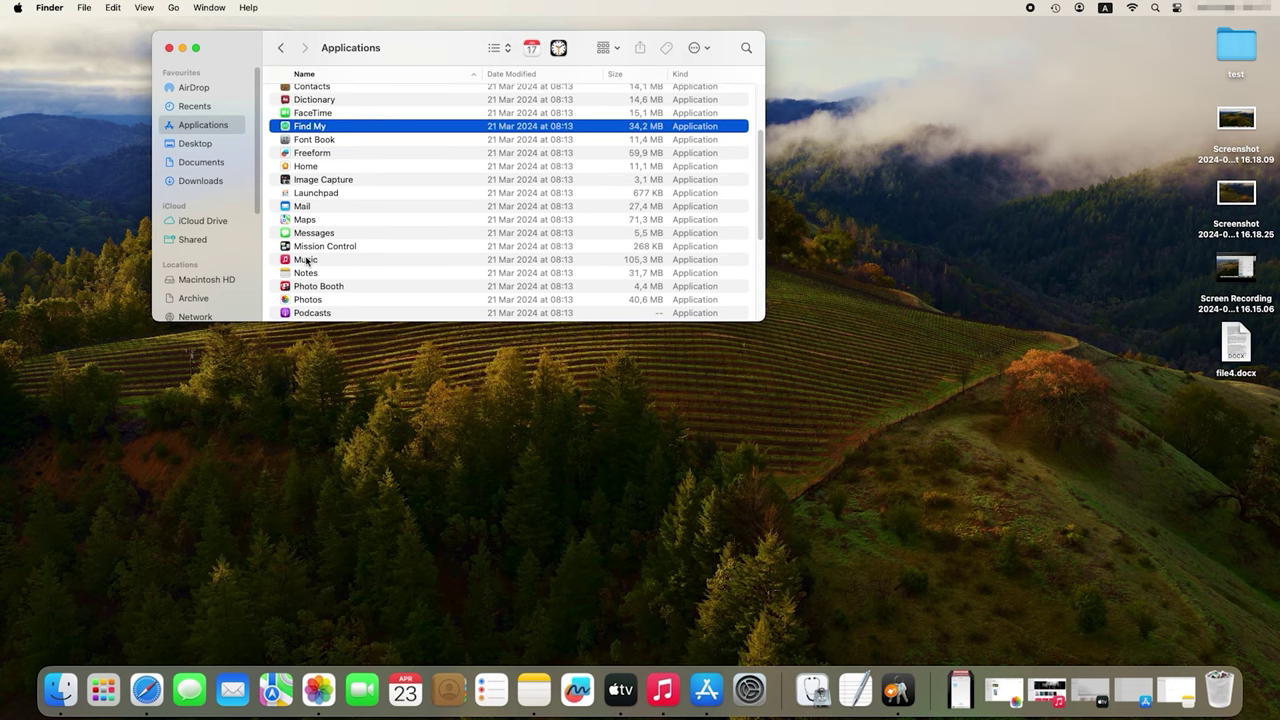
drag(306, 260, 571, 51)
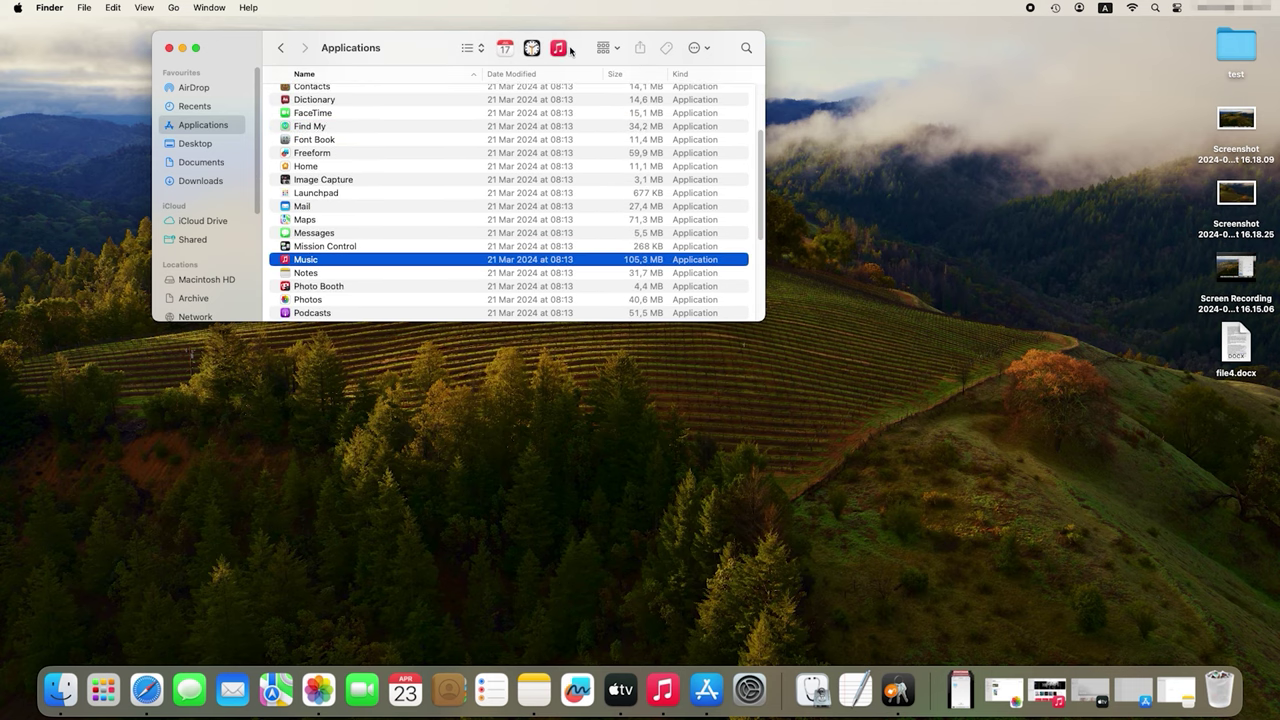
click(562, 49)
click(169, 47)
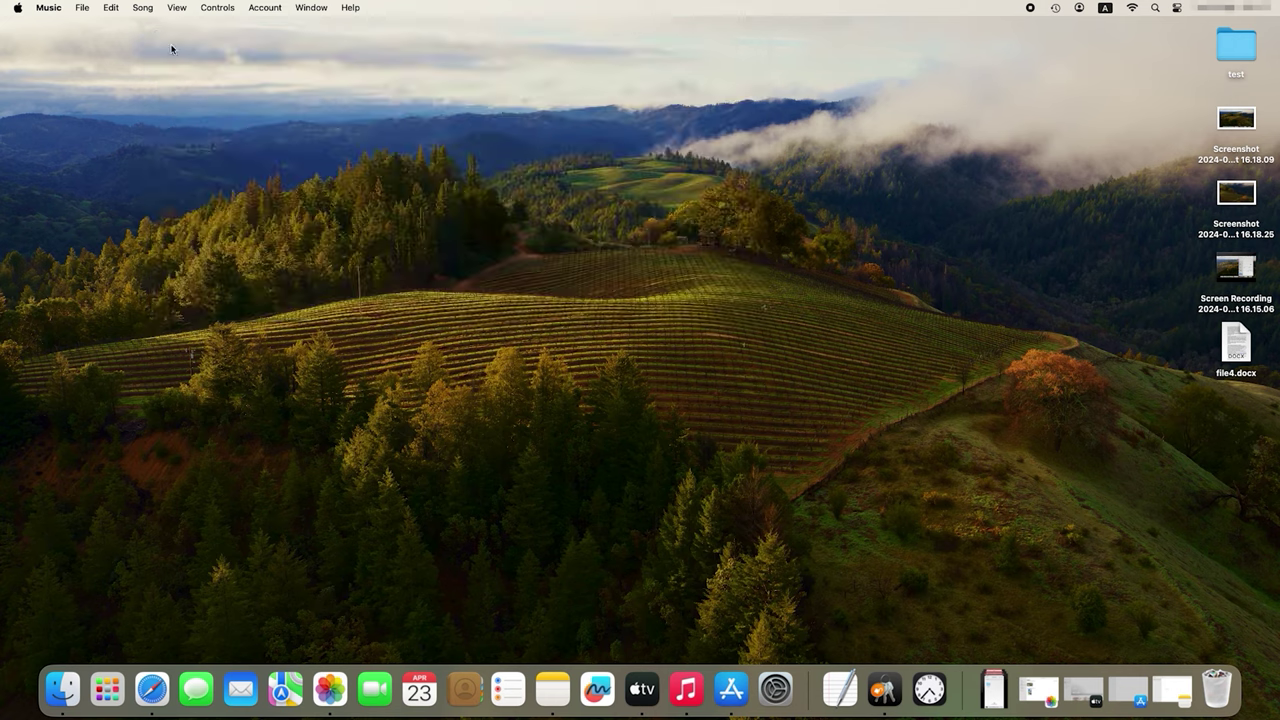
Step: Open a new Finder window, launch Clock from its toolbar and close it, and launch Music from the same toolbar
click(62, 688)
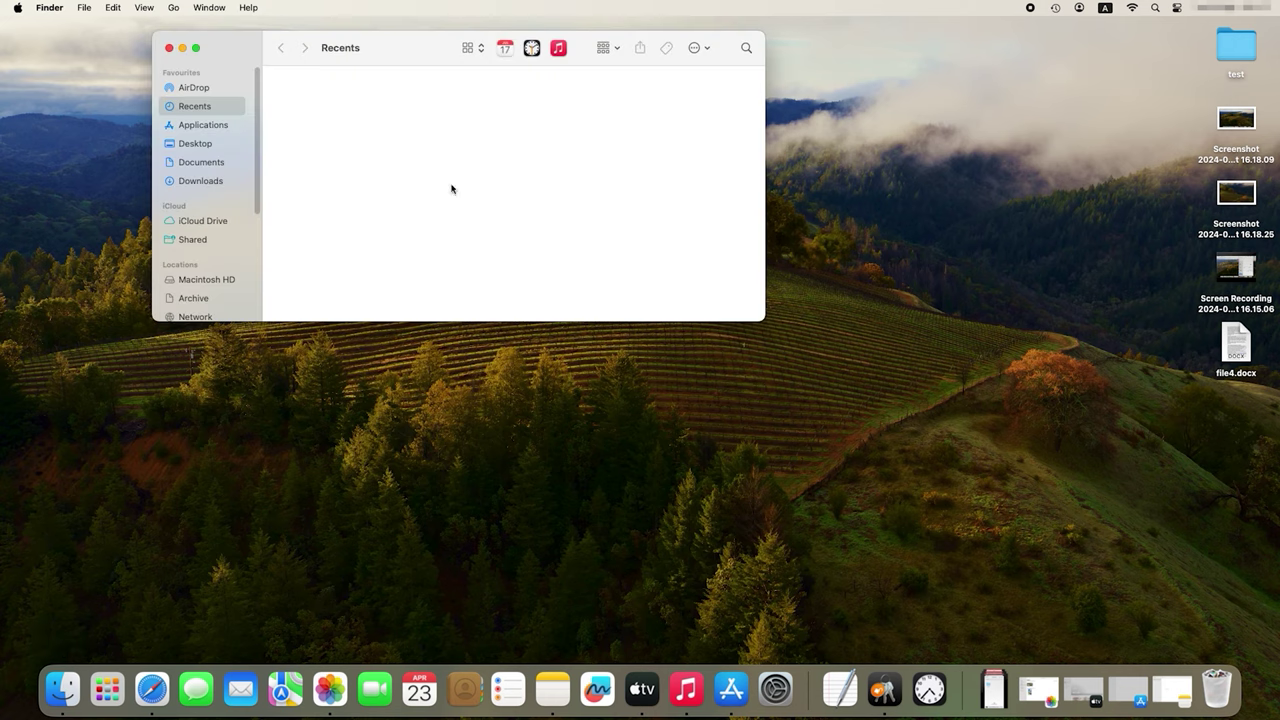
click(531, 48)
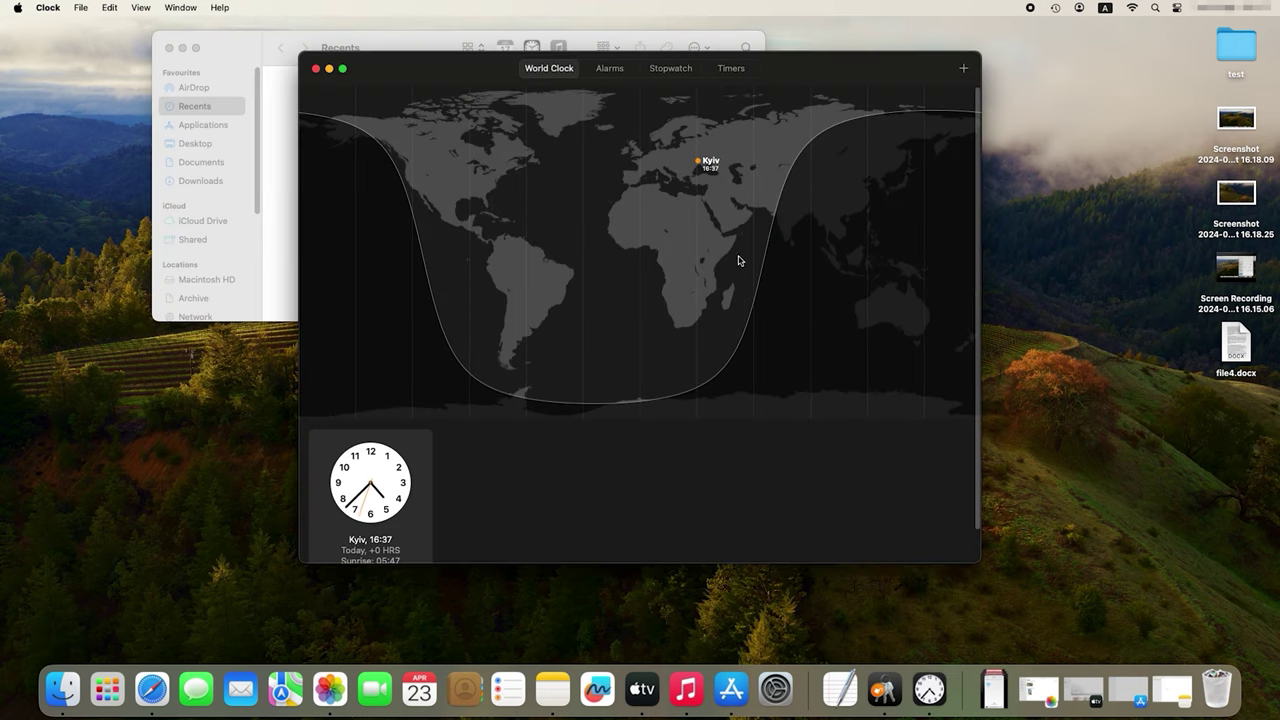
click(316, 69)
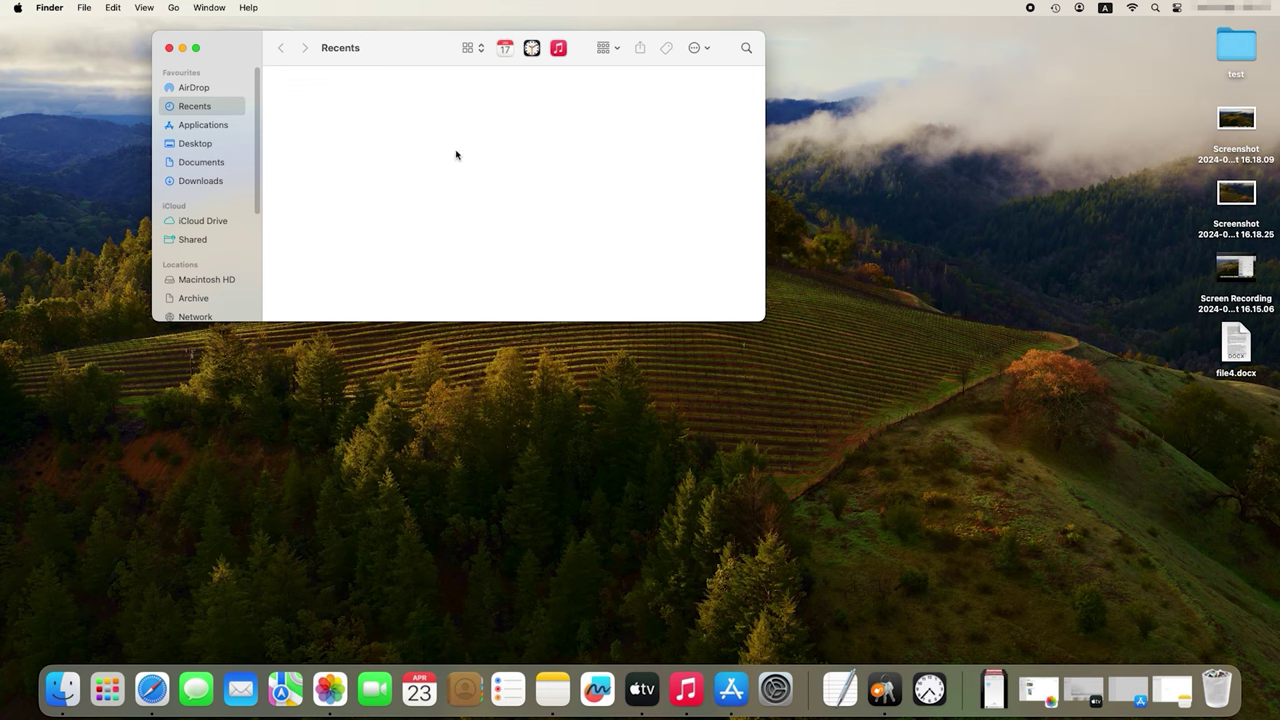
click(560, 49)
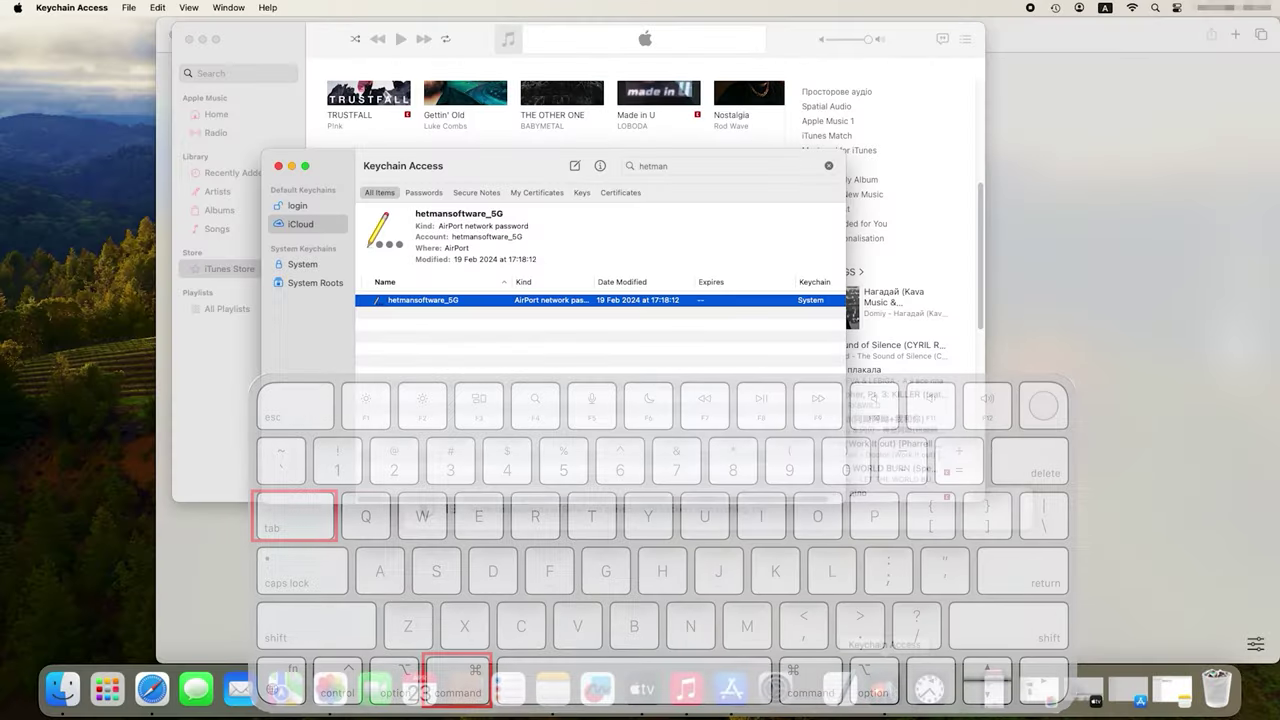
Step: Cycle through the open apps with the app switcher, going from Keychain Access to Safari, Music and back to Keychain Access
key(super+Tab)
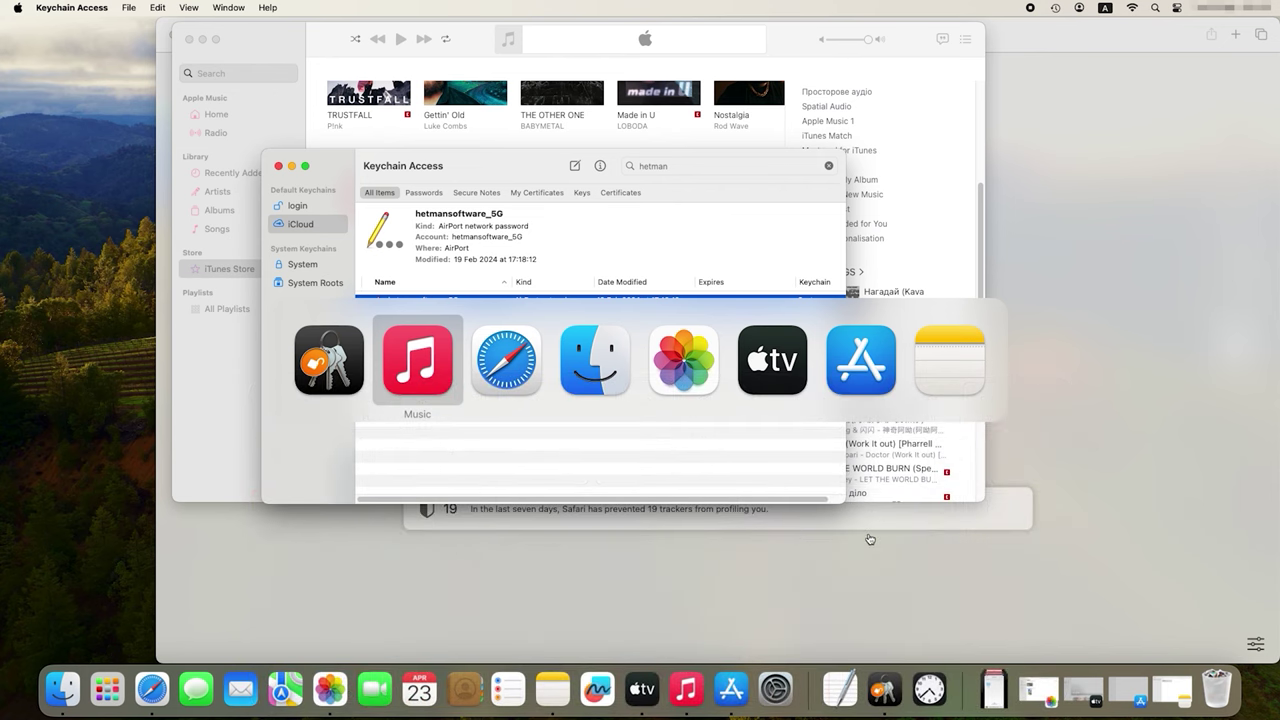
key(super+Tab)
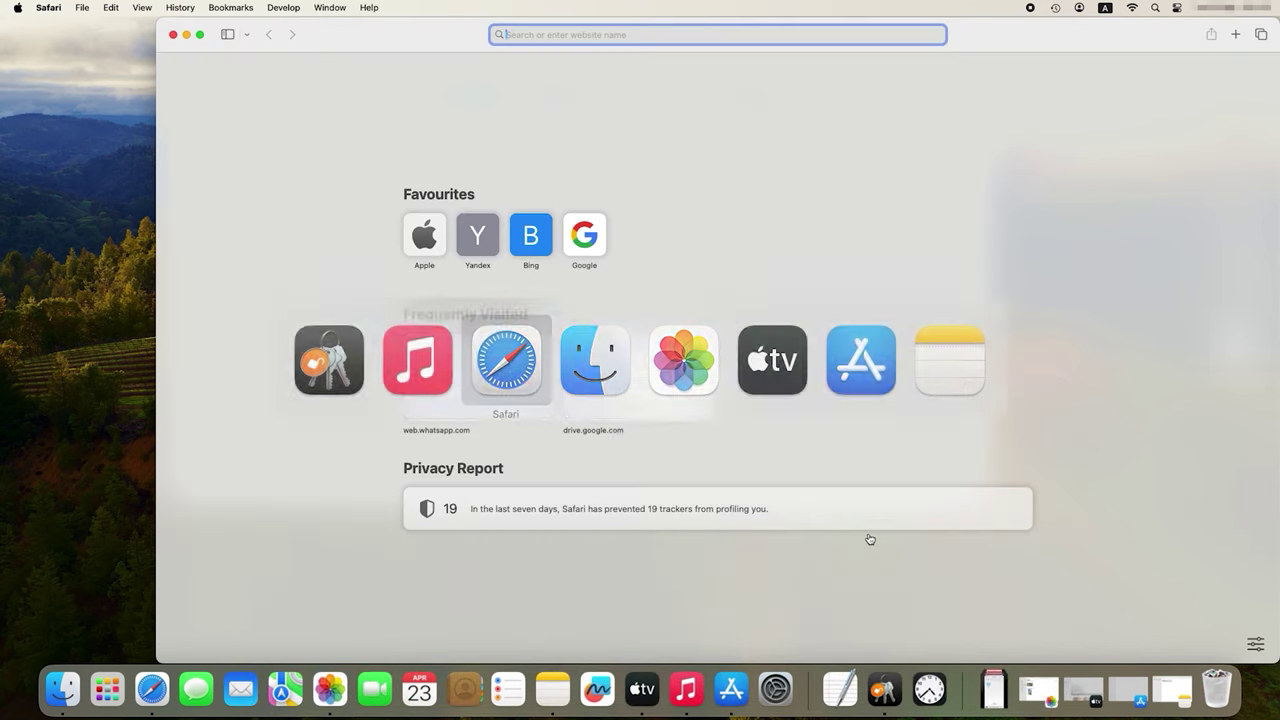
key(super+Tab)
key(super+Tab)
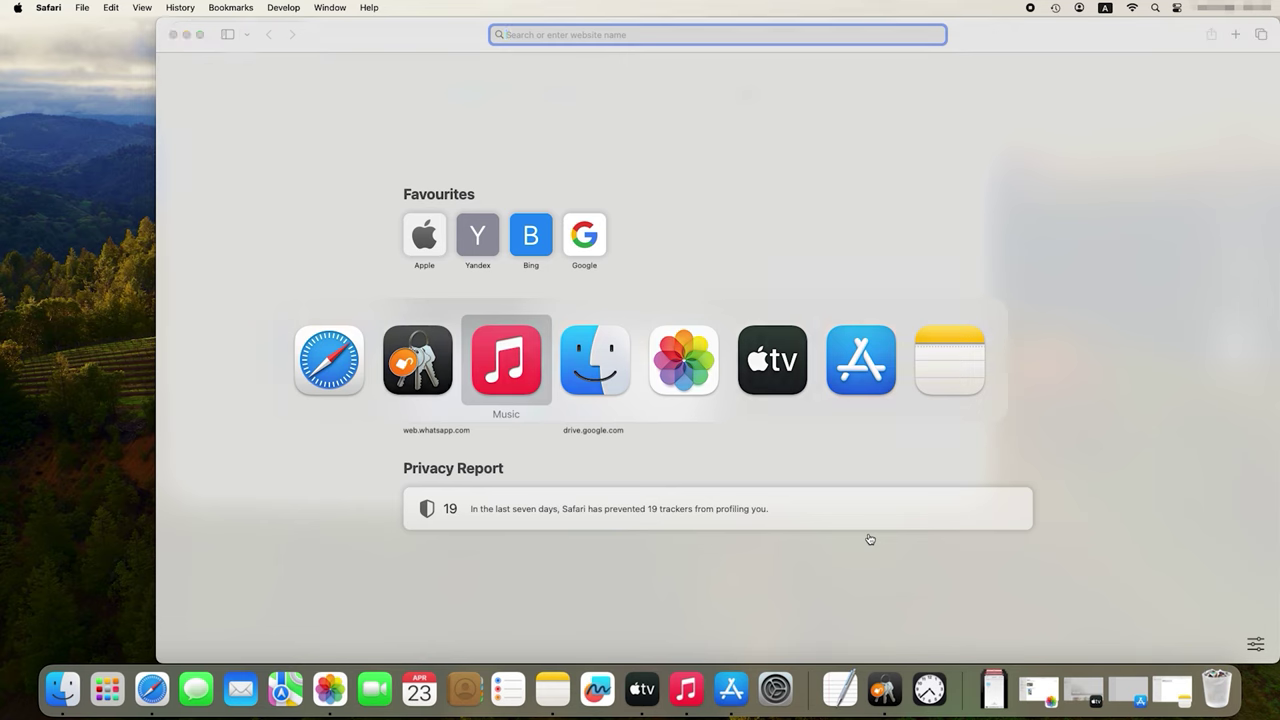
key(super+Tab)
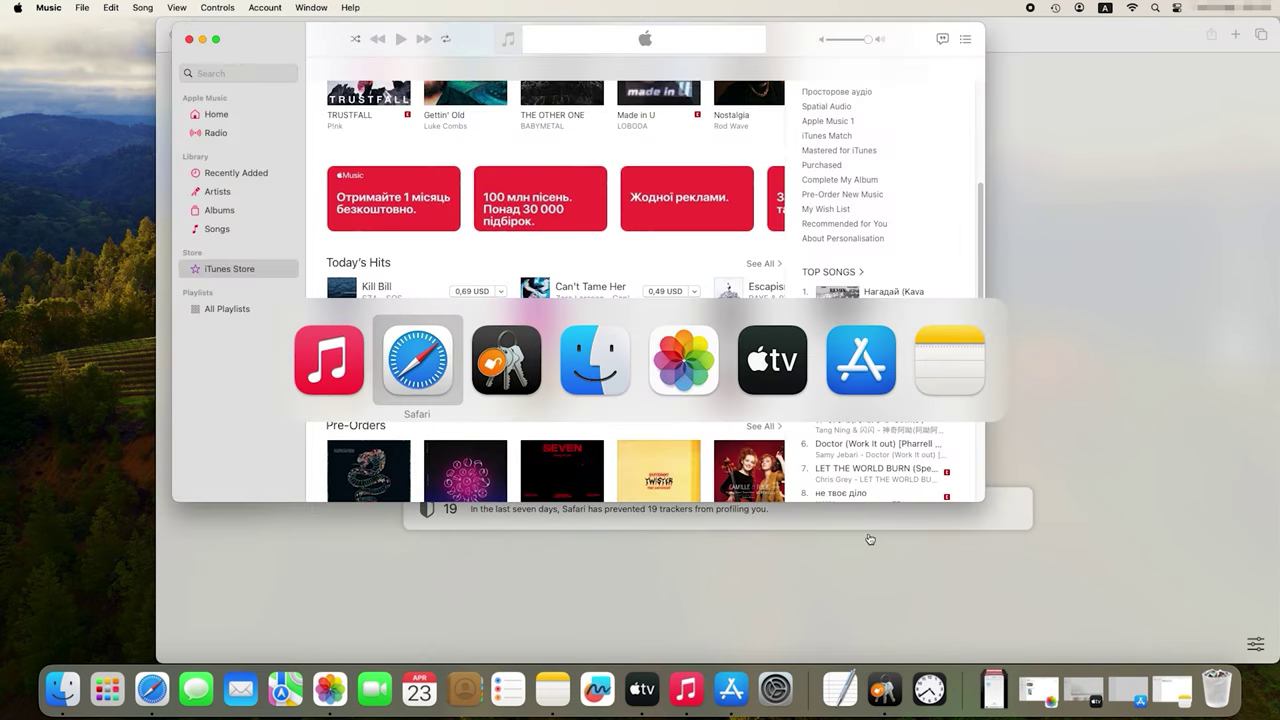
key(super+Tab)
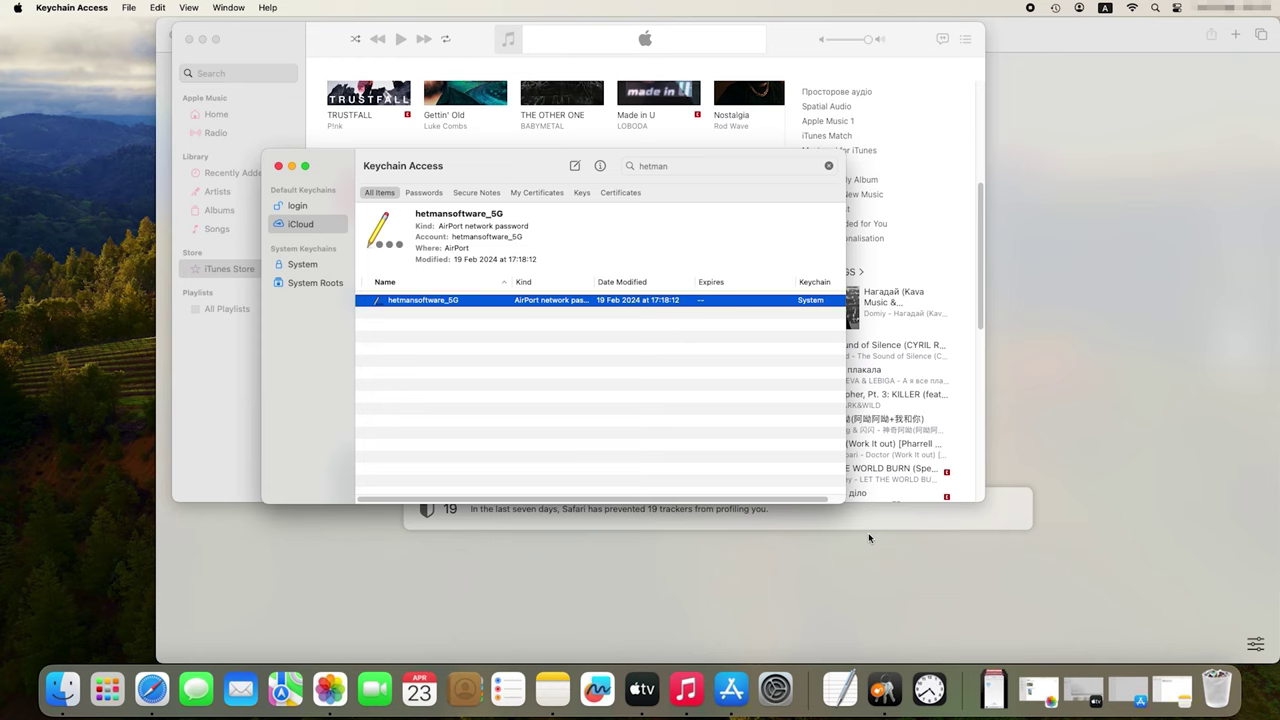
Step: Switch to the TV app and dismiss its welcome screen by starting to watch
click(642, 689)
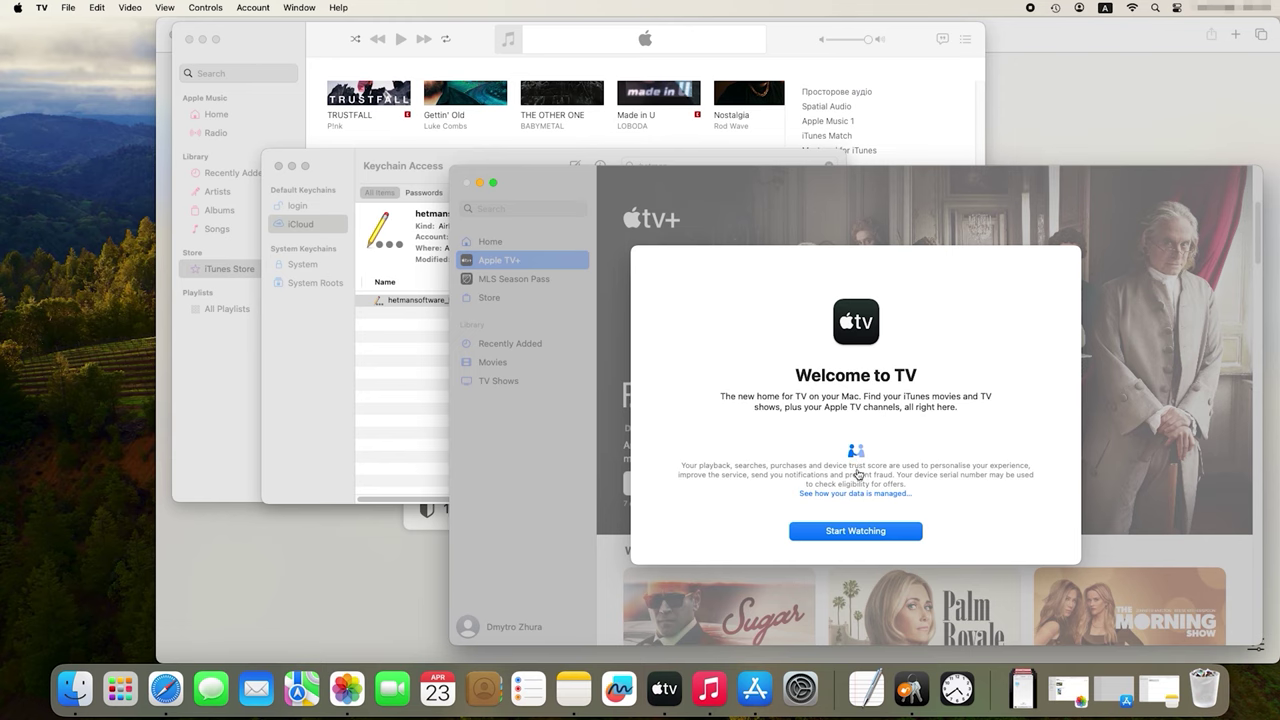
click(858, 536)
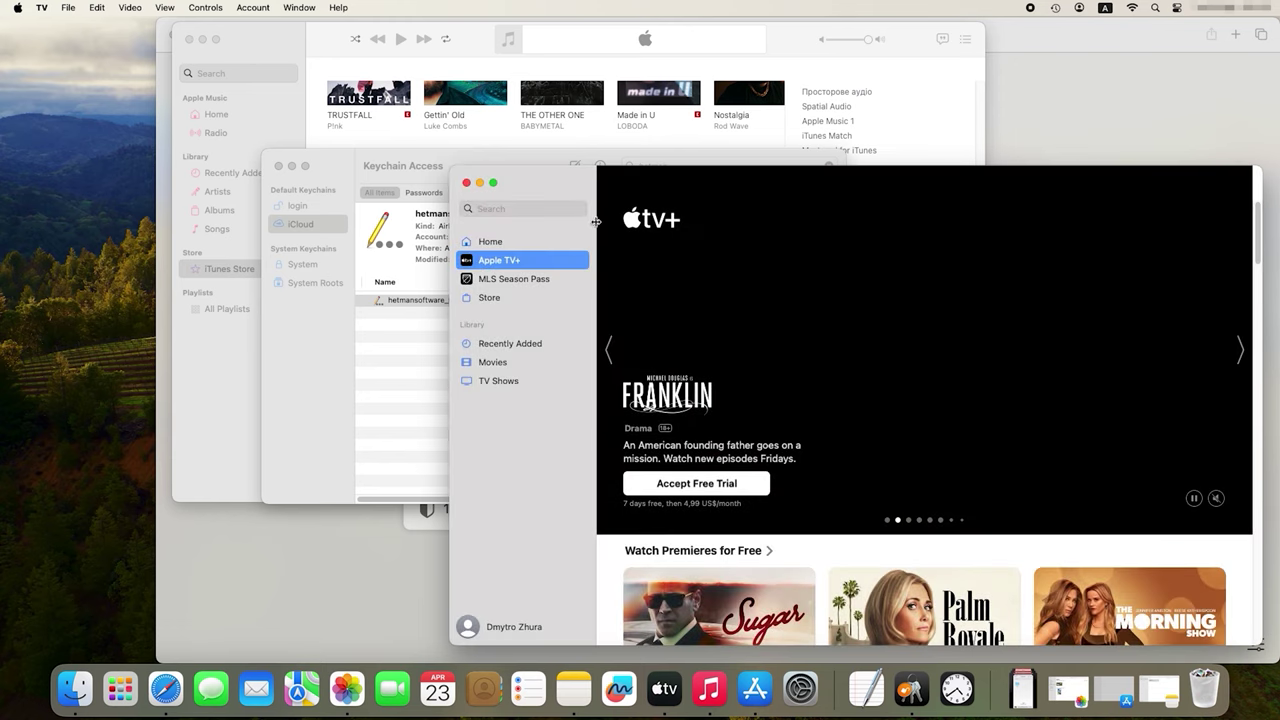